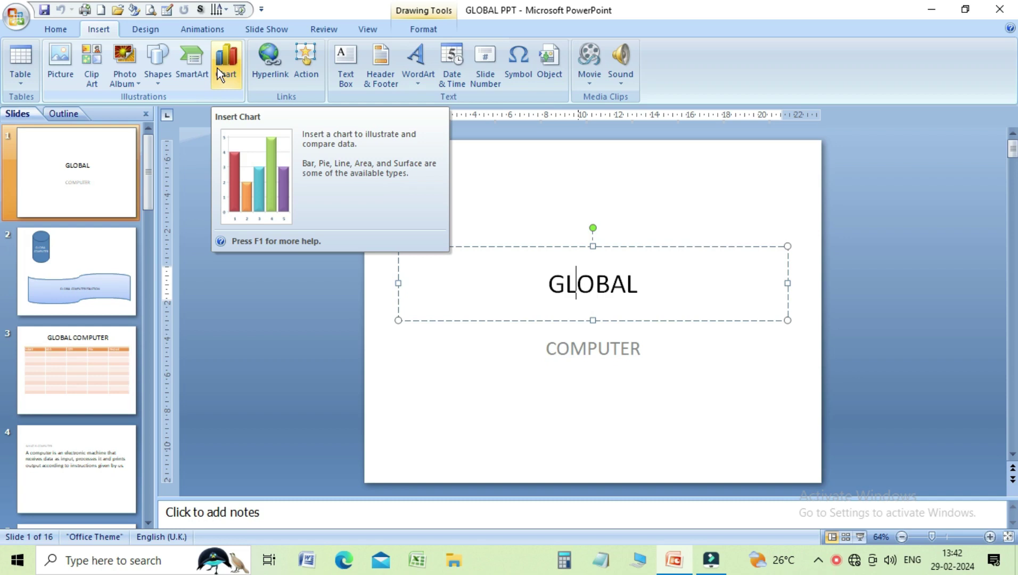
# Place the text cursor in the GLOBAL title on the title slide.
pyautogui.click(217, 69)
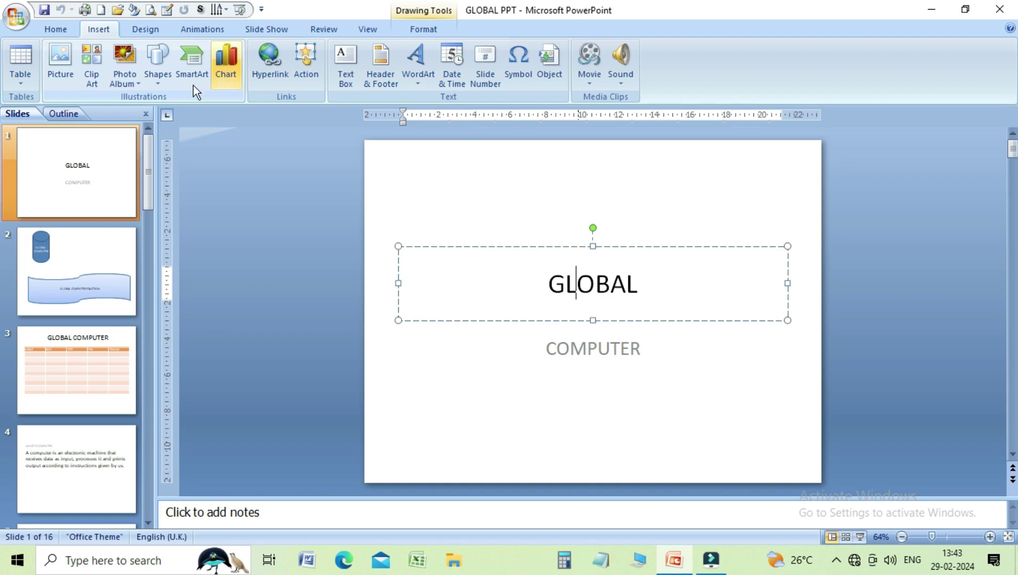
pyautogui.moveTo(146, 151)
pyautogui.mouseDown()
pyautogui.moveTo(149, 271)
pyautogui.moveTo(144, 142)
pyautogui.mouseUp()
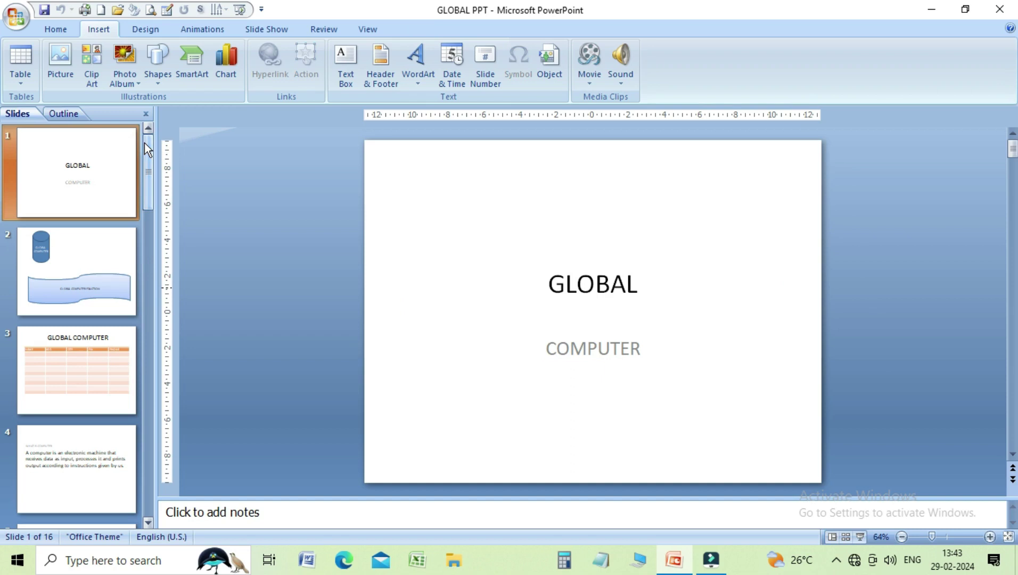
pyautogui.click(564, 290)
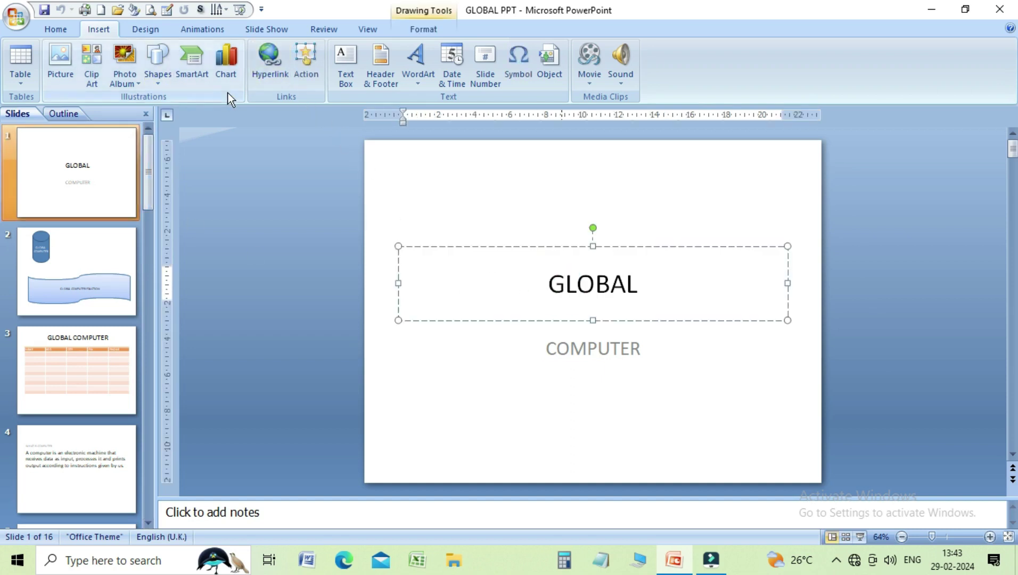
# Insert a new slide with the Blank layout after the title slide.
pyautogui.click(50, 30)
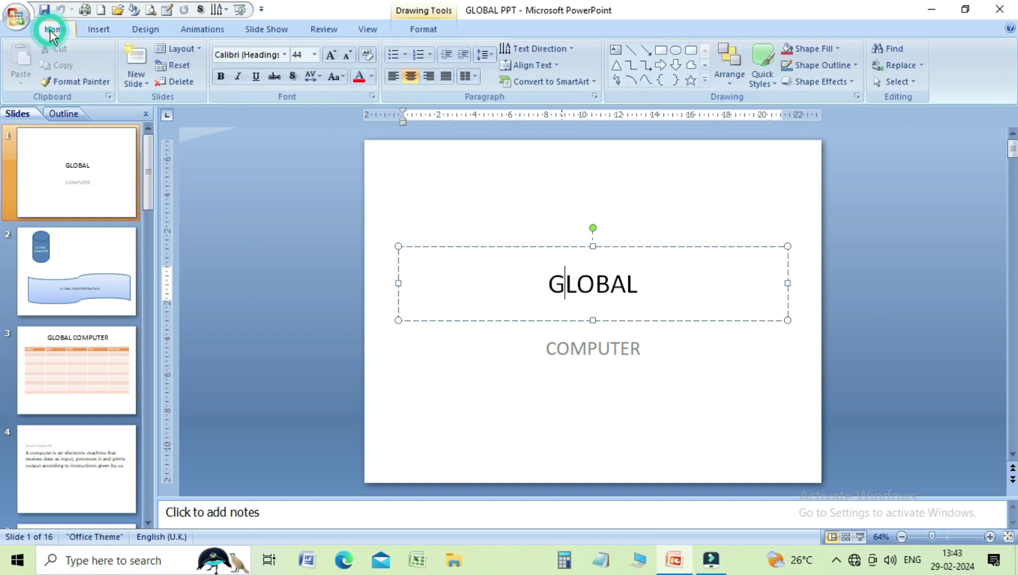
pyautogui.click(141, 80)
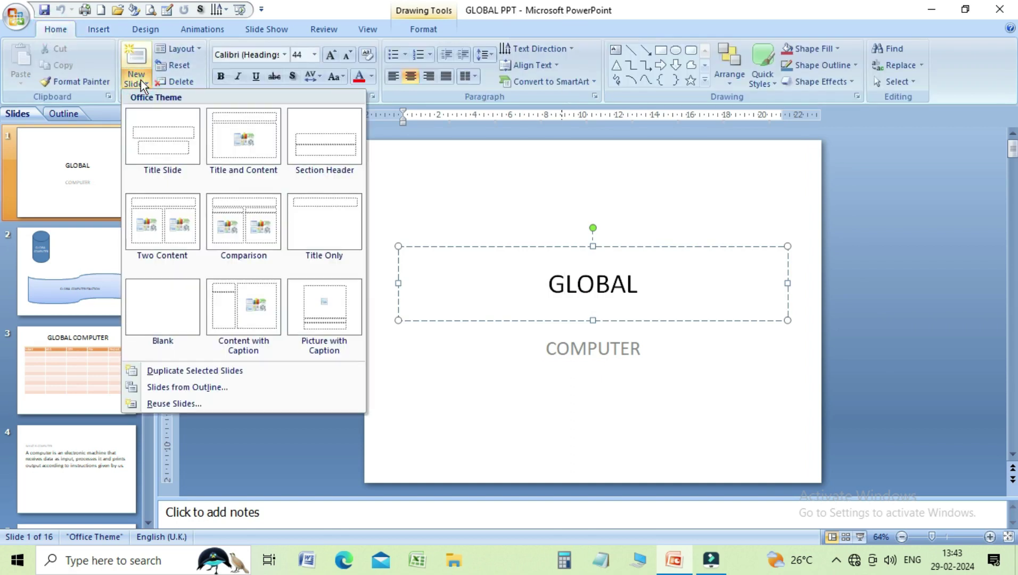
pyautogui.click(159, 302)
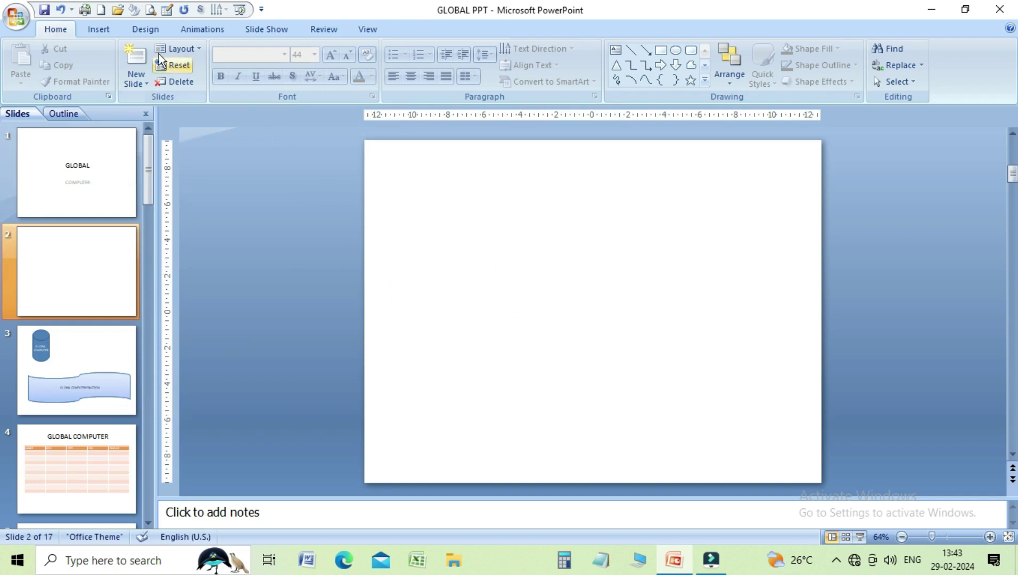
pyautogui.click(99, 31)
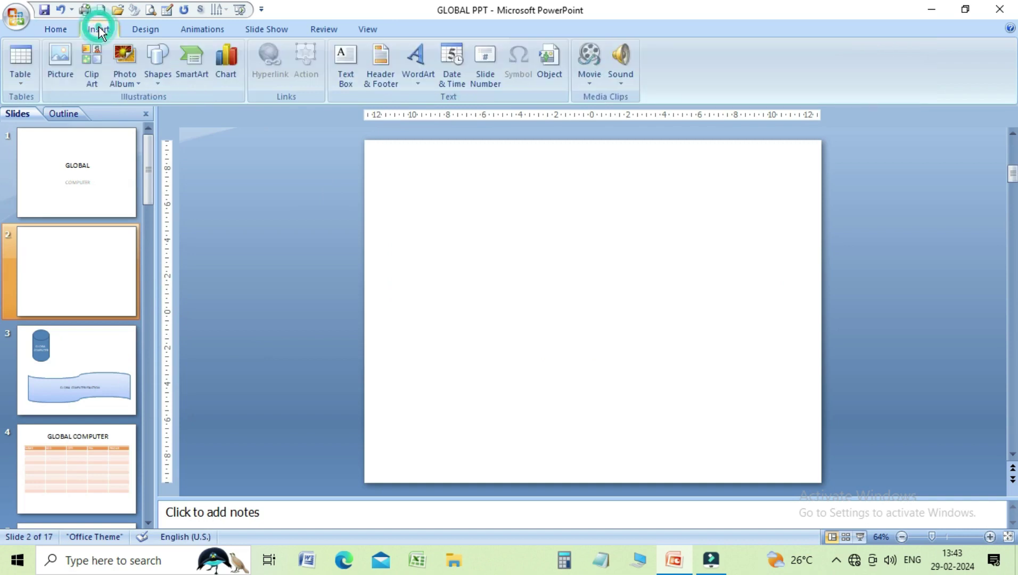
# Browse the chart categories and insert a Clustered Column chart on slide 2.
pyautogui.click(226, 70)
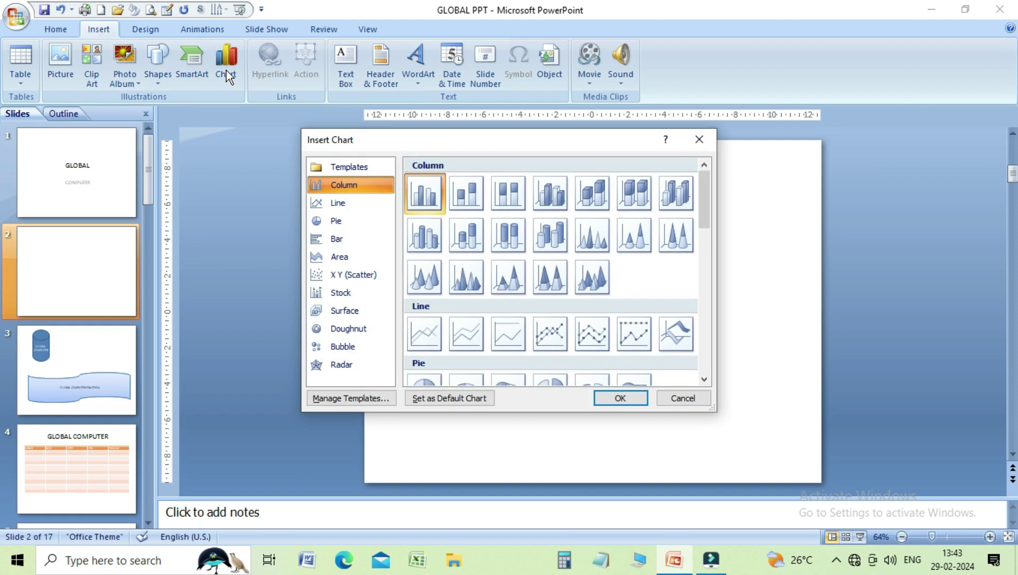
pyautogui.press('Down')
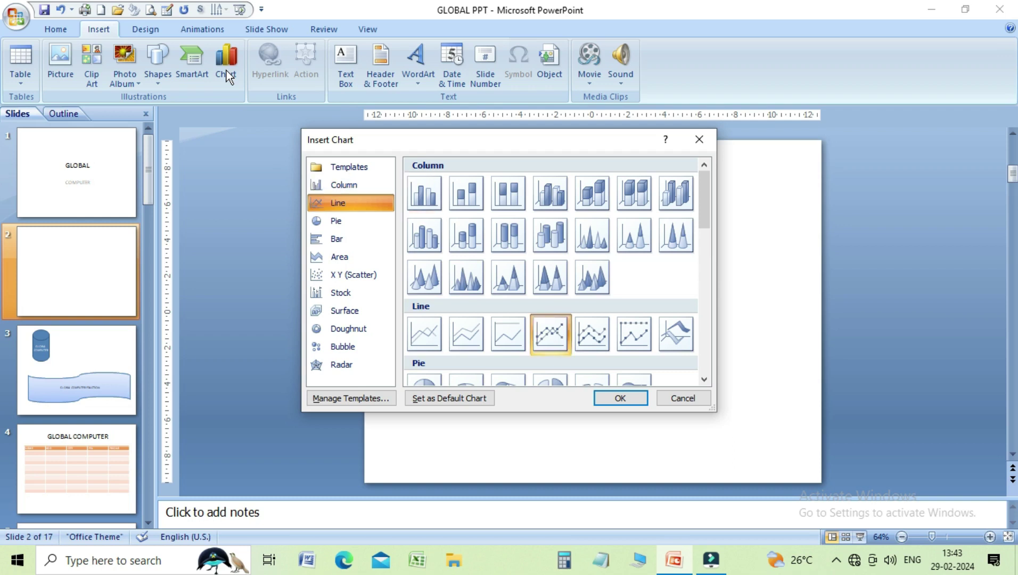
pyautogui.press('Down')
pyautogui.press('Down')
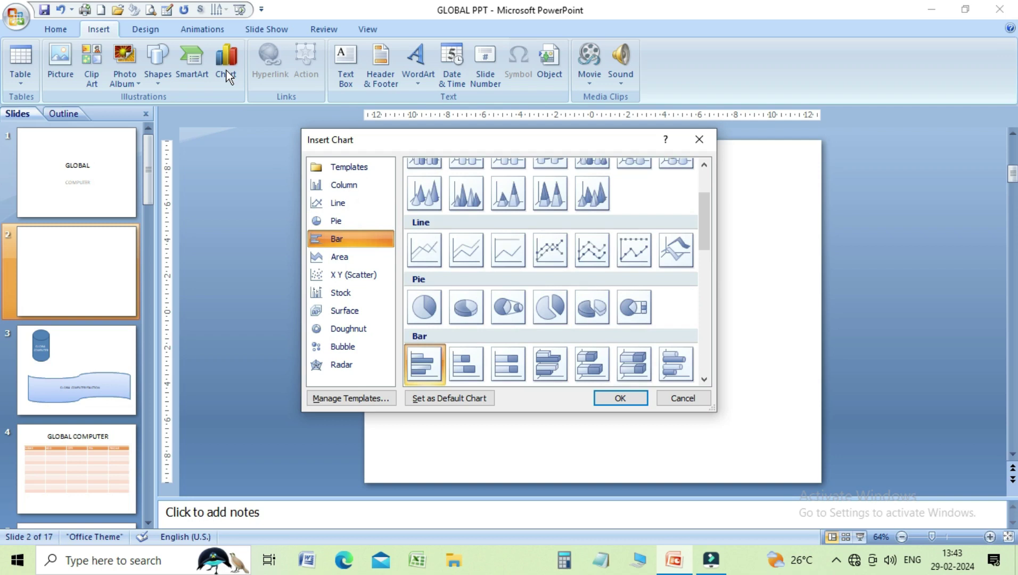
pyautogui.press('Down')
pyautogui.press('Down')
pyautogui.press('Down')
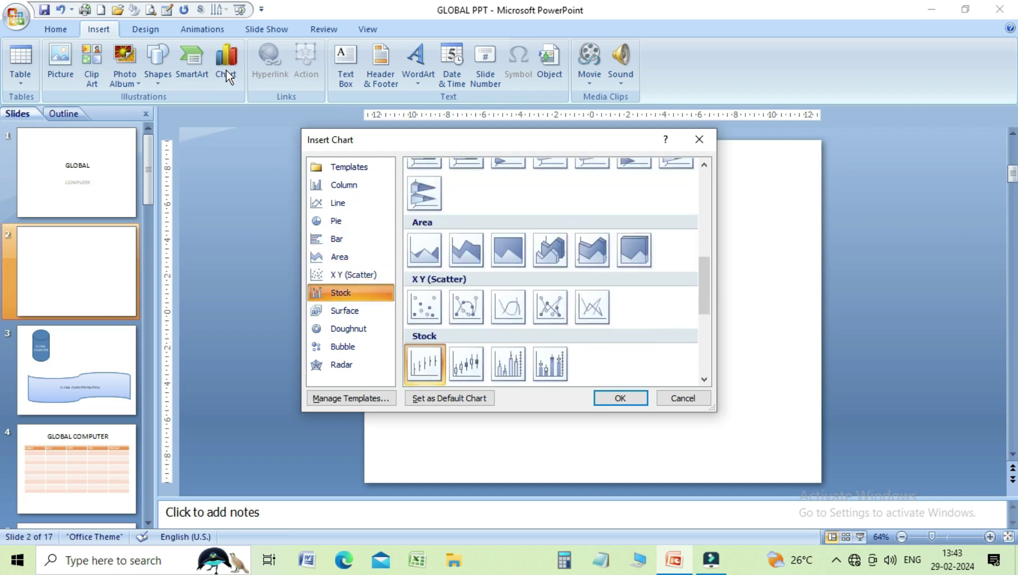
pyautogui.press('Down')
pyautogui.press('Down')
pyautogui.press('Down')
pyautogui.press('Down')
pyautogui.press('Down')
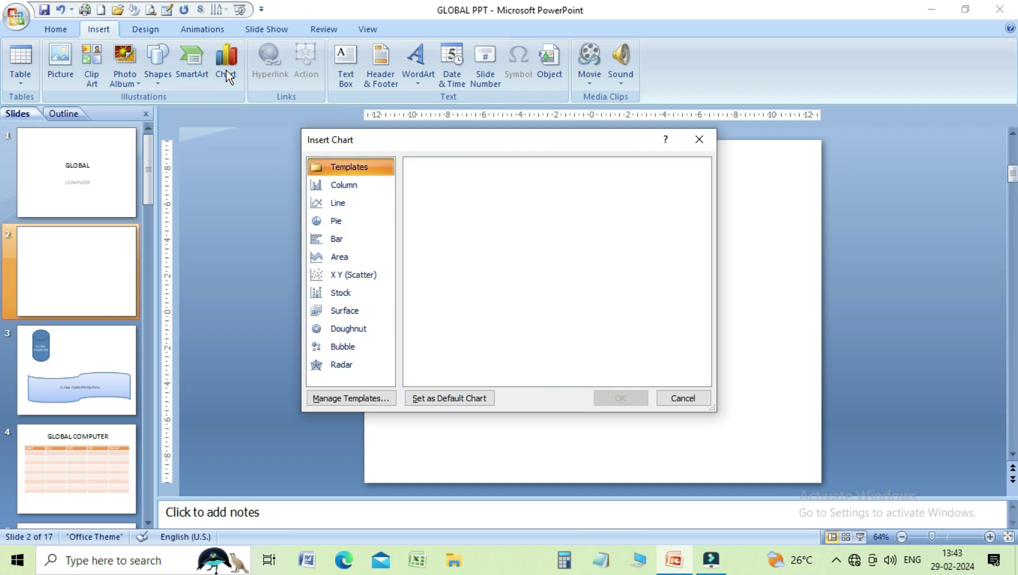
pyautogui.press('Down')
pyautogui.press('Down')
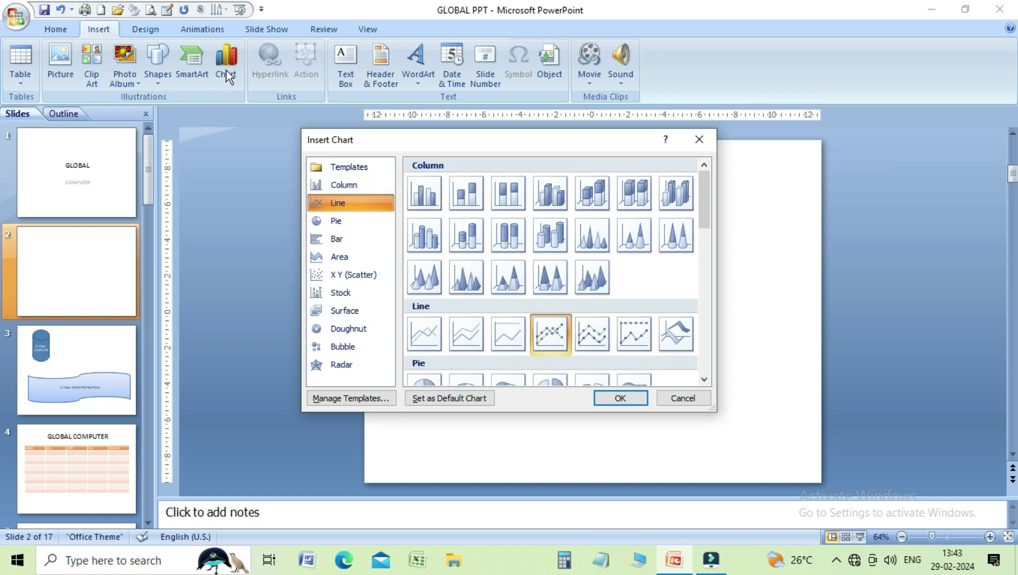
pyautogui.press('Up')
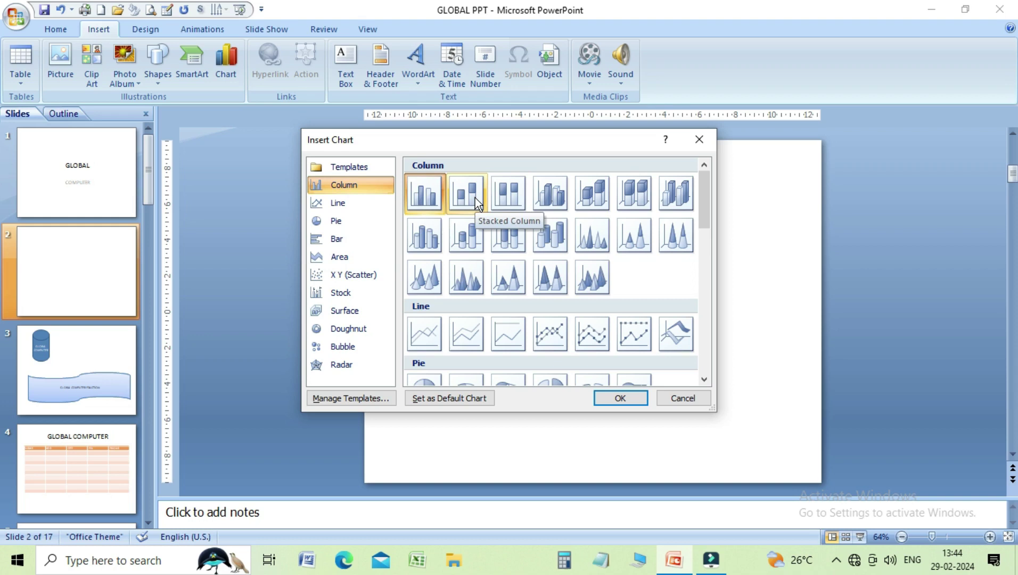
pyautogui.press('Down')
pyautogui.press('Up')
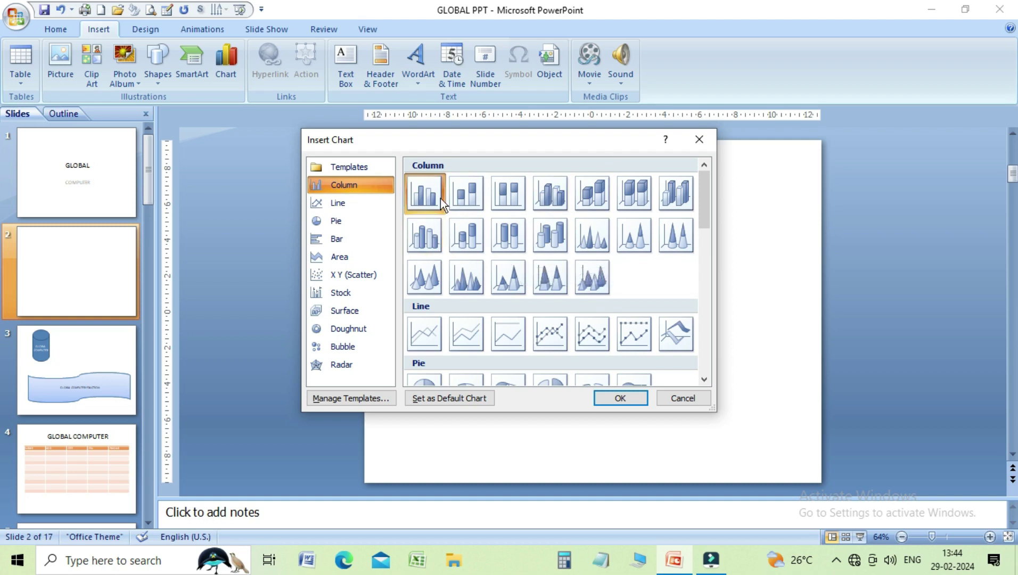
pyautogui.click(607, 402)
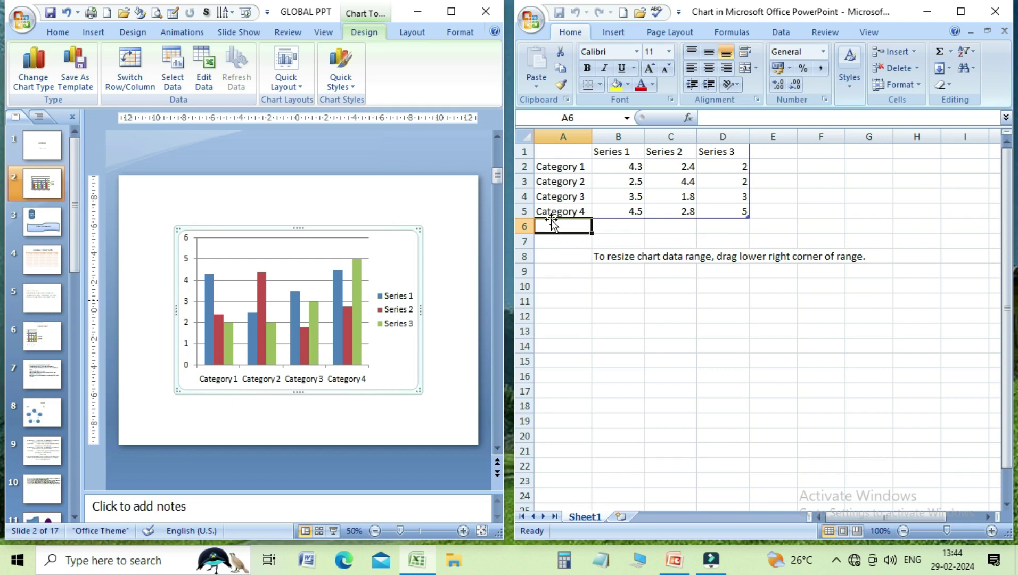
# Overwrite category cells A2–A5 with RAM, SHYAM, MOHAN and RAVI.
pyautogui.click(560, 169)
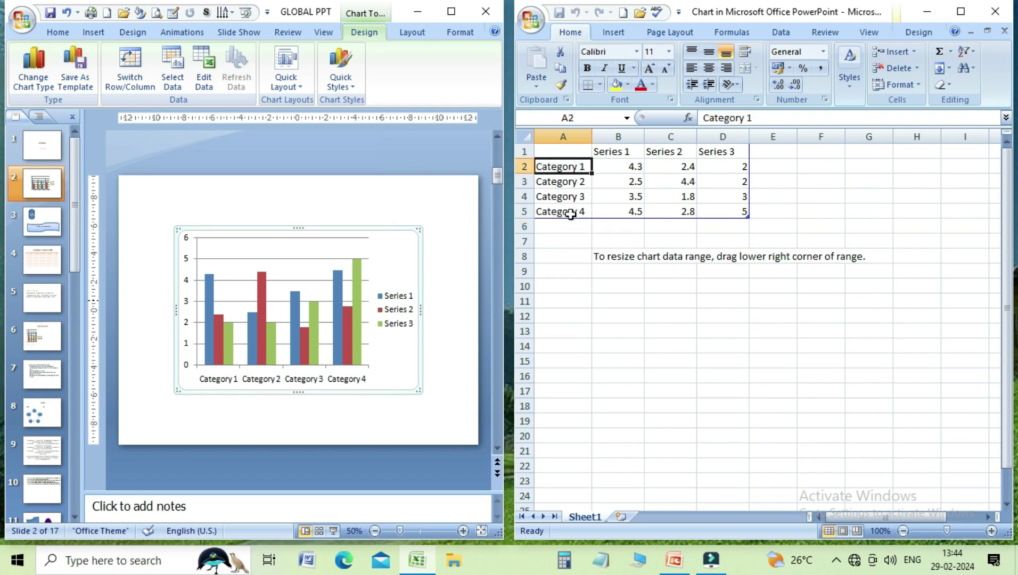
pyautogui.write('RAM')
pyautogui.press('Return')
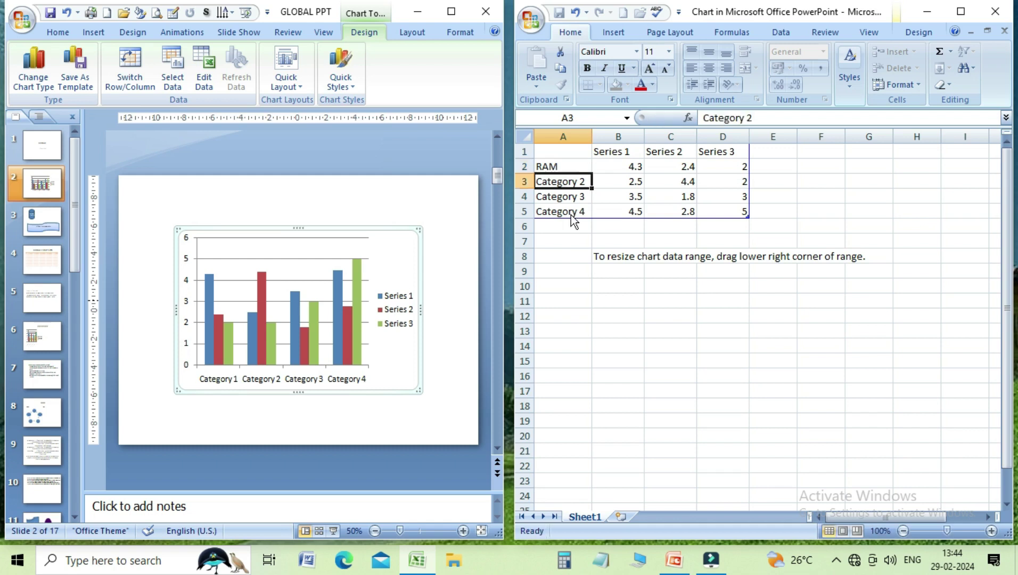
pyautogui.write('SHYAM')
pyautogui.press('Return')
pyautogui.write('MOHAN')
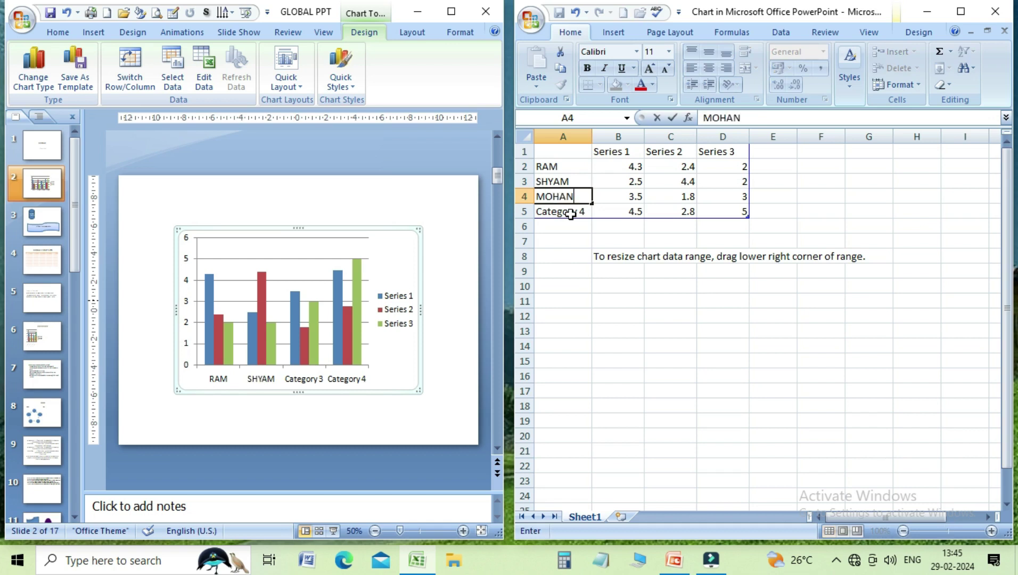
pyautogui.press('Return')
pyautogui.write('RAVI')
pyautogui.press('Up')
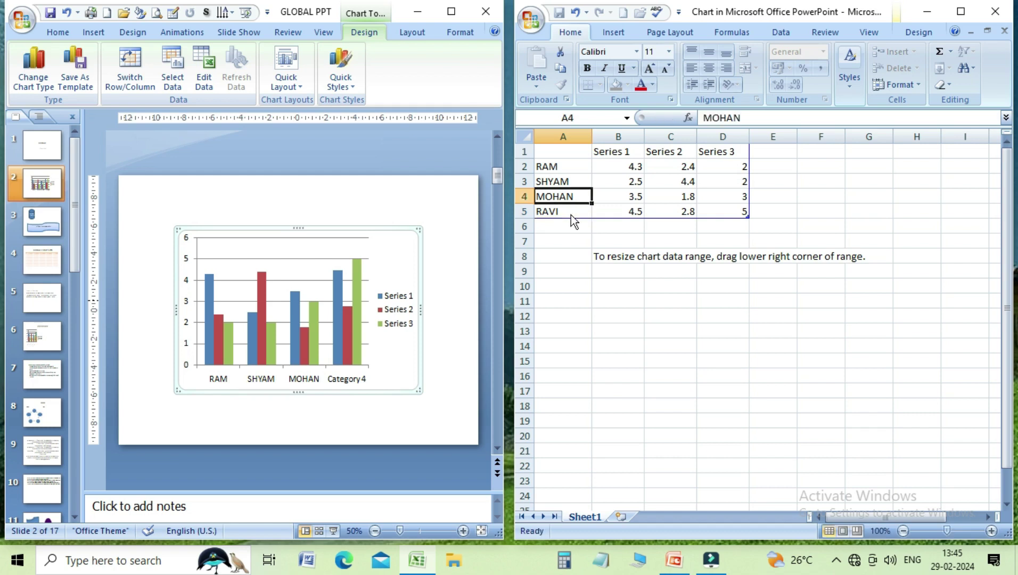
pyautogui.press('Right')
pyautogui.press('Up')
pyautogui.press('Up')
pyautogui.press('Up')
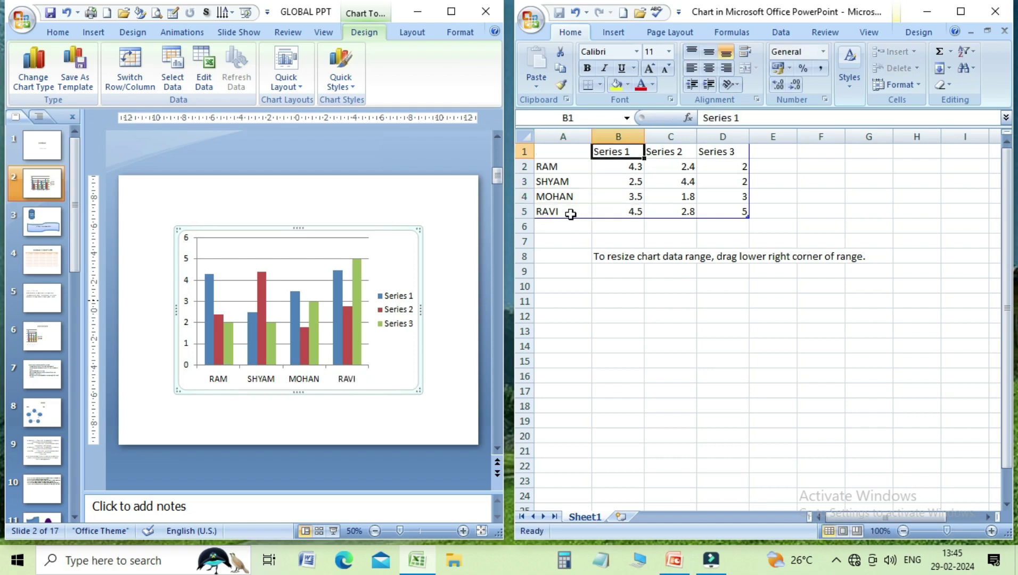
# Rename the three series headers to PHY, CHE and BIO.
pyautogui.write('PHY')
pyautogui.press('Tab')
pyautogui.write('CHE')
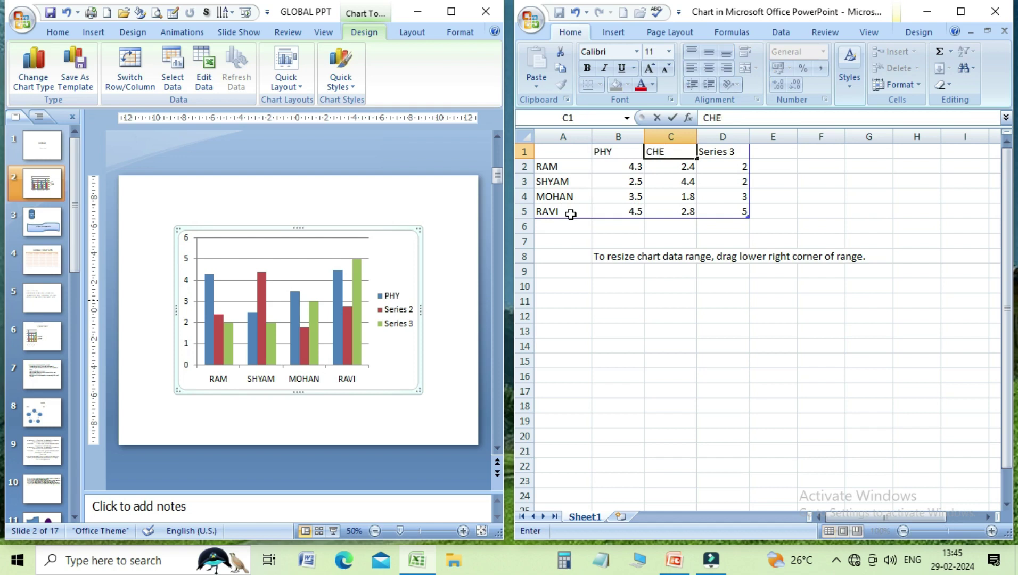
pyautogui.press('Tab')
pyautogui.write('BIO')
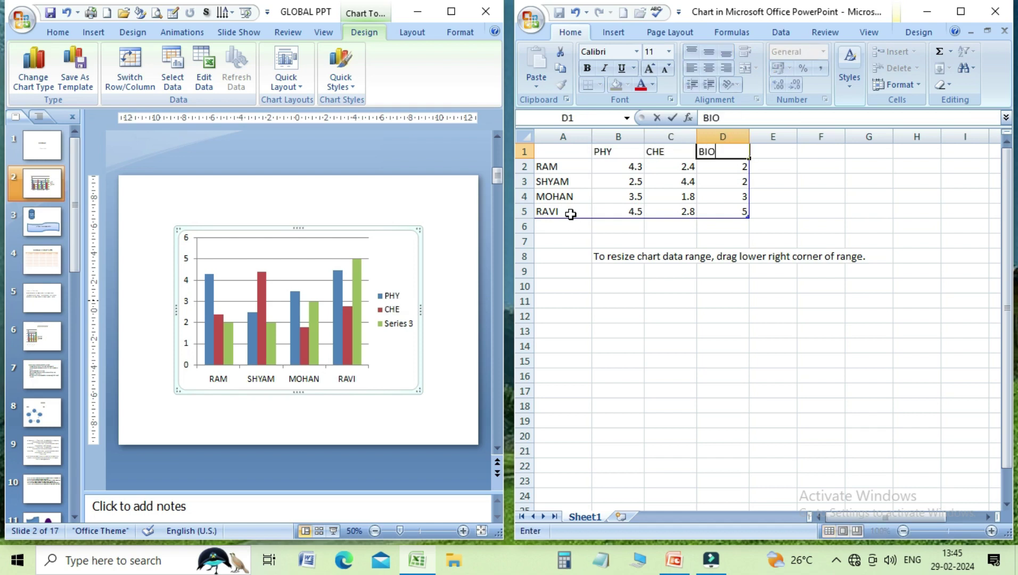
pyautogui.press('Return')
# Enter the PHY marks 55, 22, 44 and 33.
pyautogui.press('Left')
pyautogui.press('Left')
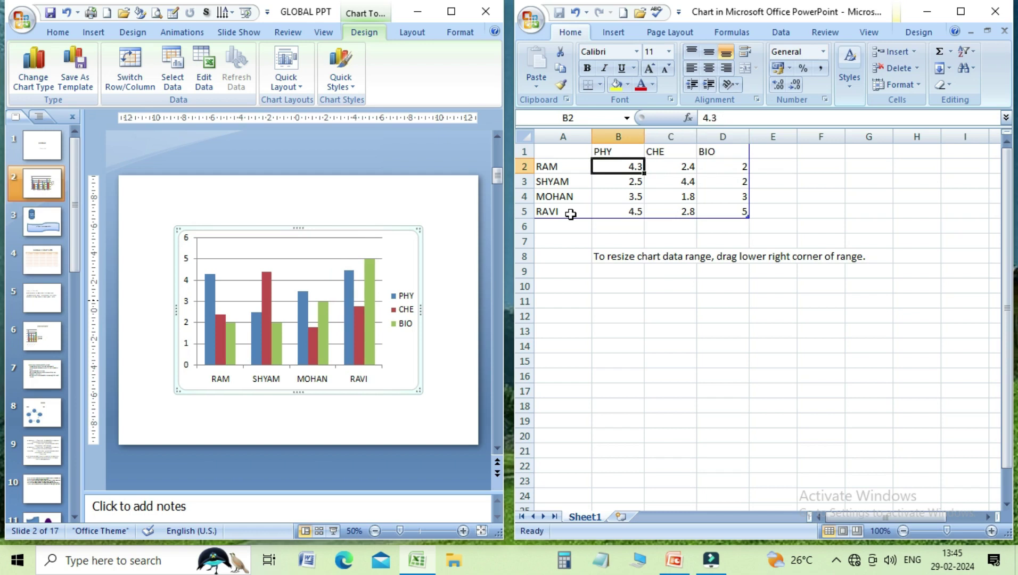
pyautogui.write('55')
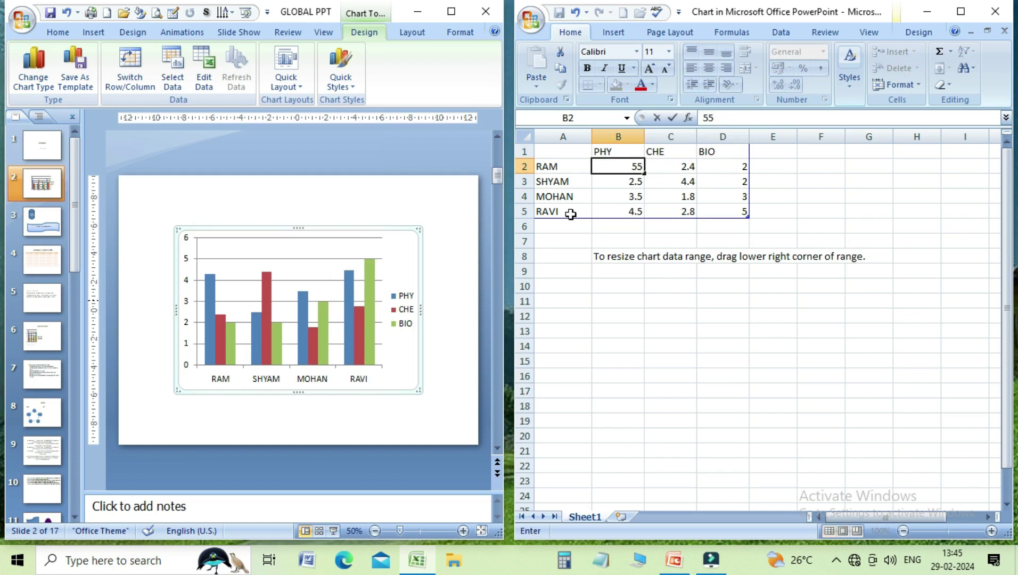
pyautogui.press('Return')
pyautogui.write('22')
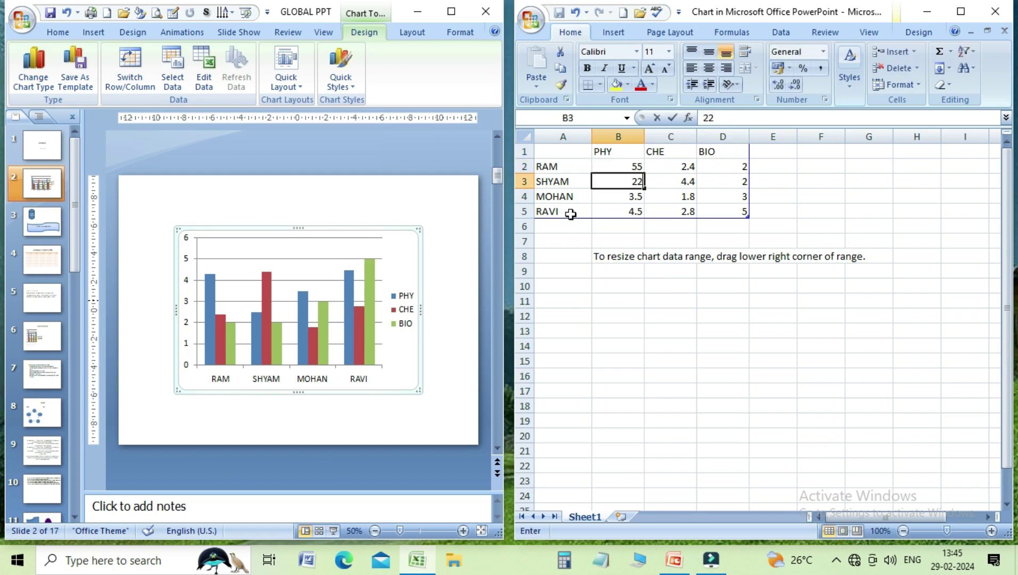
pyautogui.press('Return')
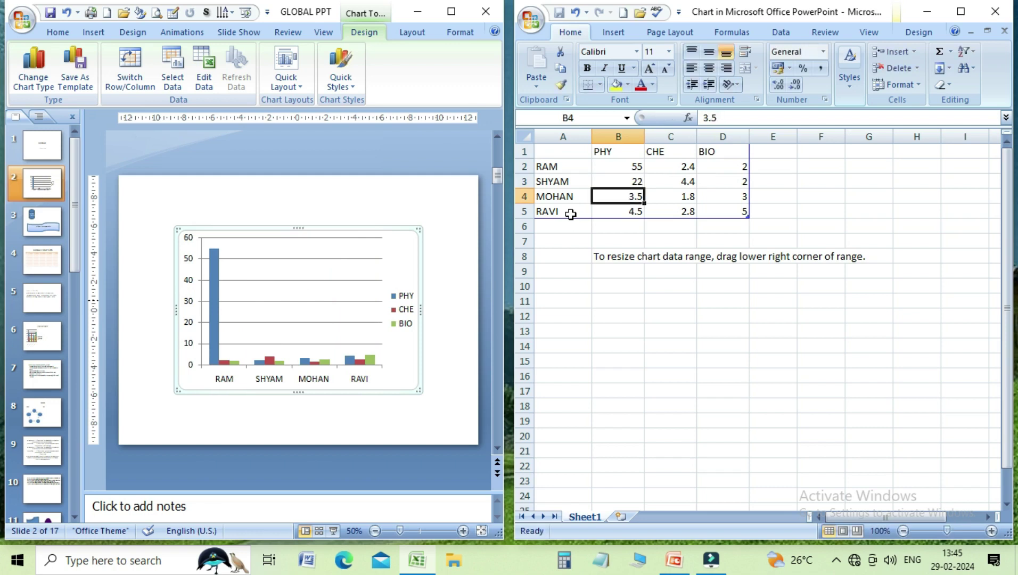
pyautogui.write('44')
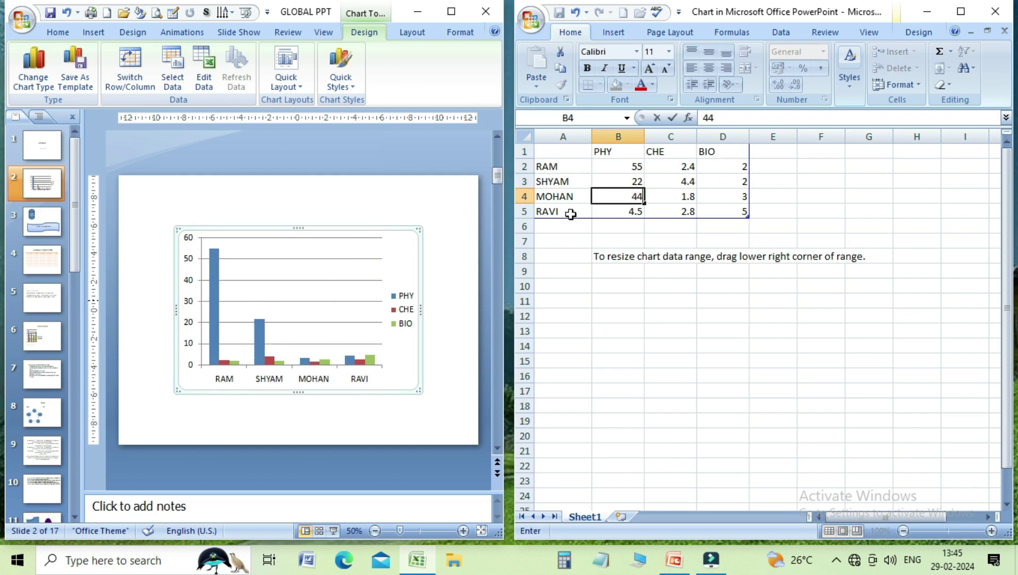
pyautogui.press('Return')
pyautogui.write('33')
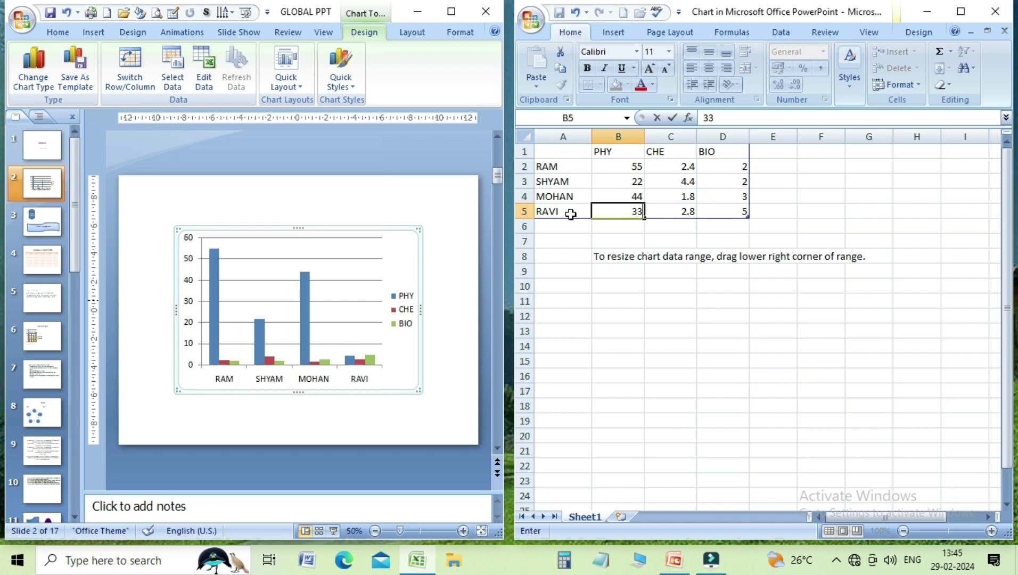
pyautogui.press('Up')
pyautogui.press('Right')
# Enter the CHE marks 88, 66, 33 and 66.
pyautogui.press('Up')
pyautogui.press('Up')
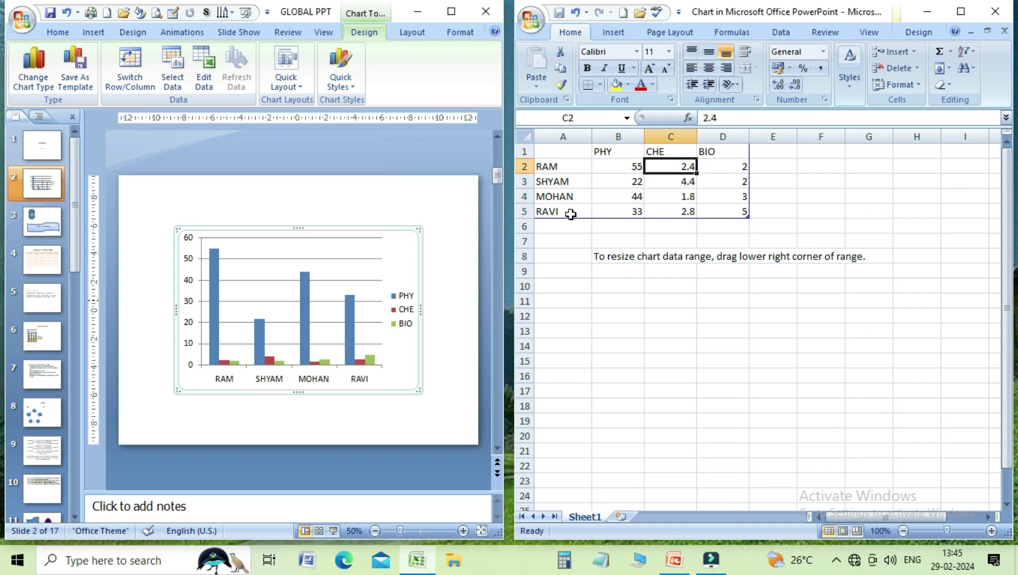
pyautogui.write('88')
pyautogui.press('Return')
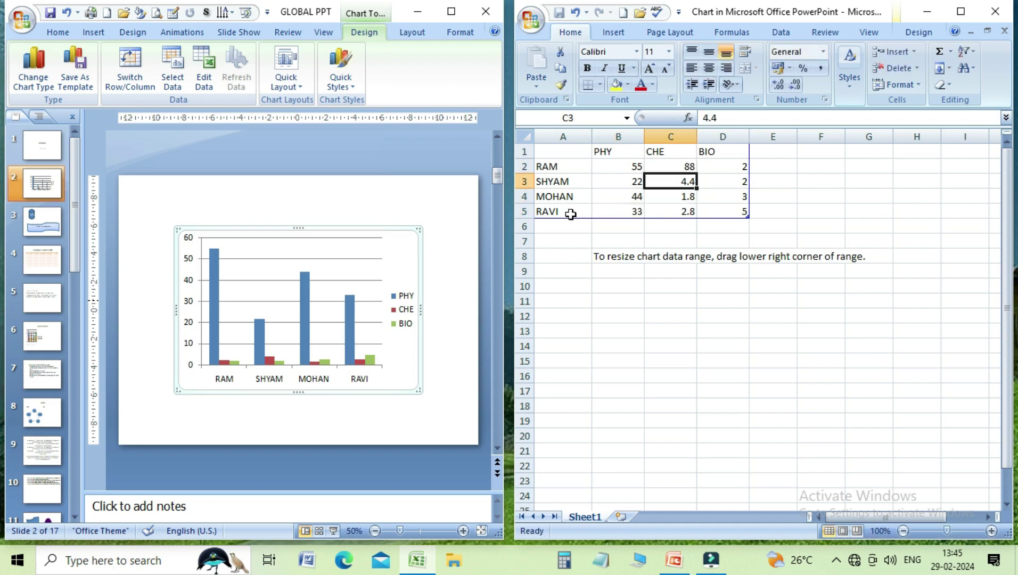
pyautogui.write('66')
pyautogui.press('Return')
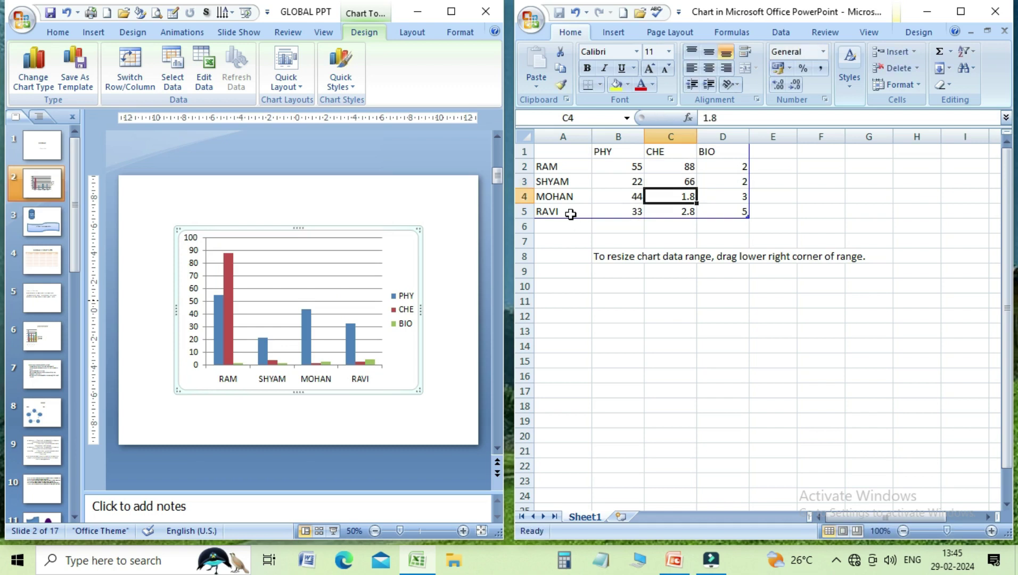
pyautogui.write('33')
pyautogui.press('Return')
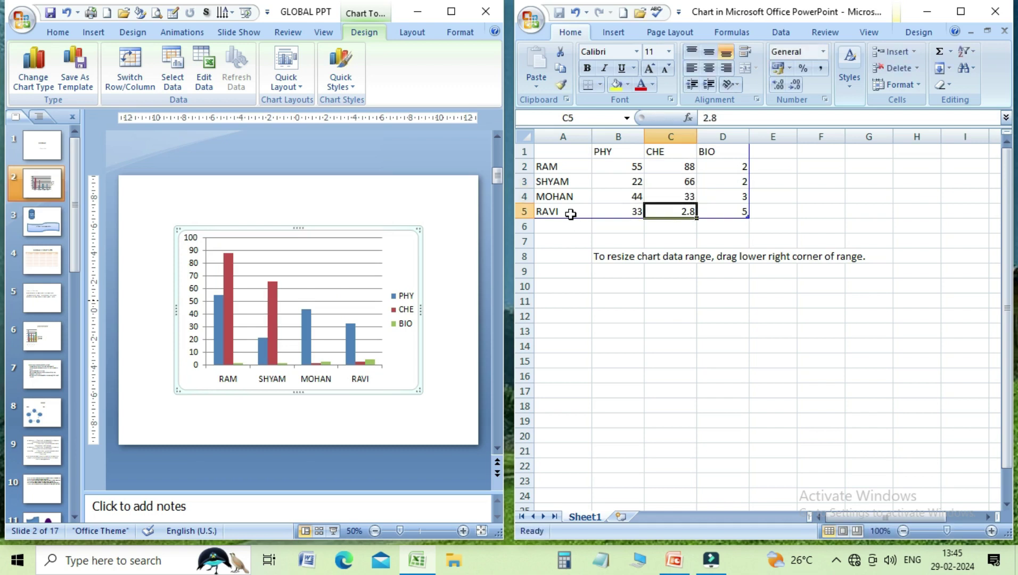
pyautogui.write('66')
pyautogui.press('Right')
# Enter the BIO marks 90, 30, 60 and 63.
pyautogui.press('Up')
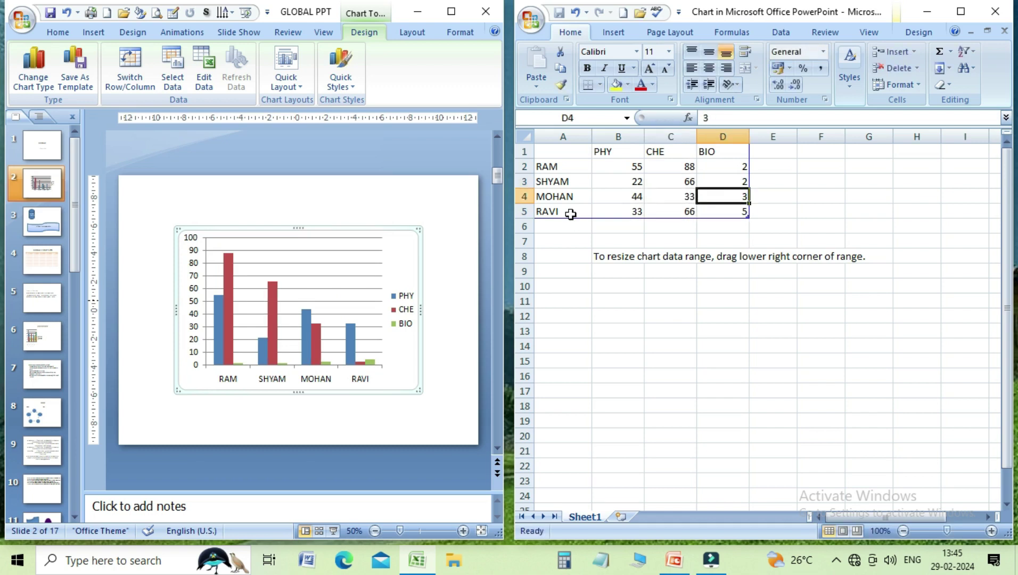
pyautogui.press('Up')
pyautogui.press('Up')
pyautogui.write('90')
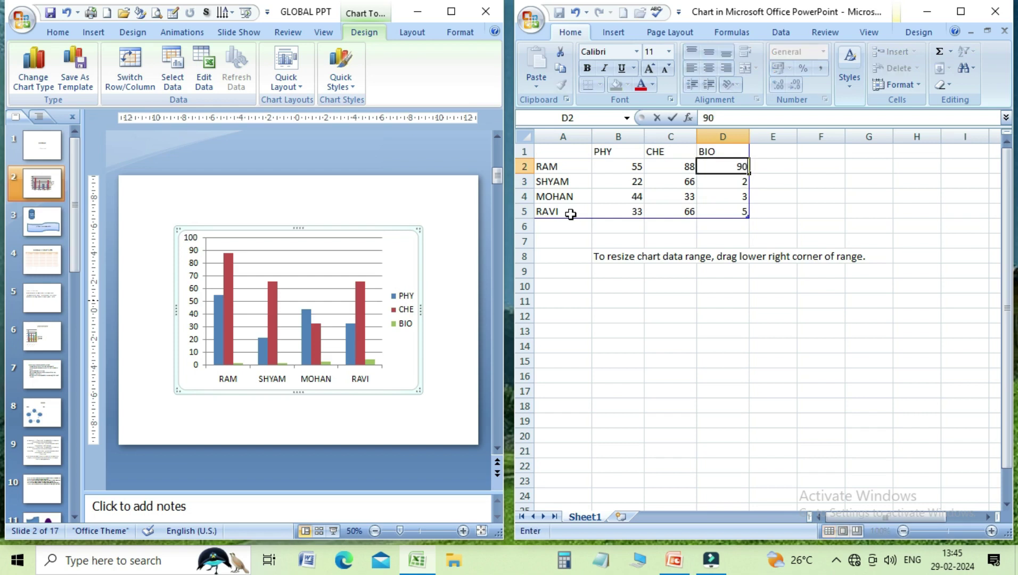
pyautogui.press('Return')
pyautogui.write('30')
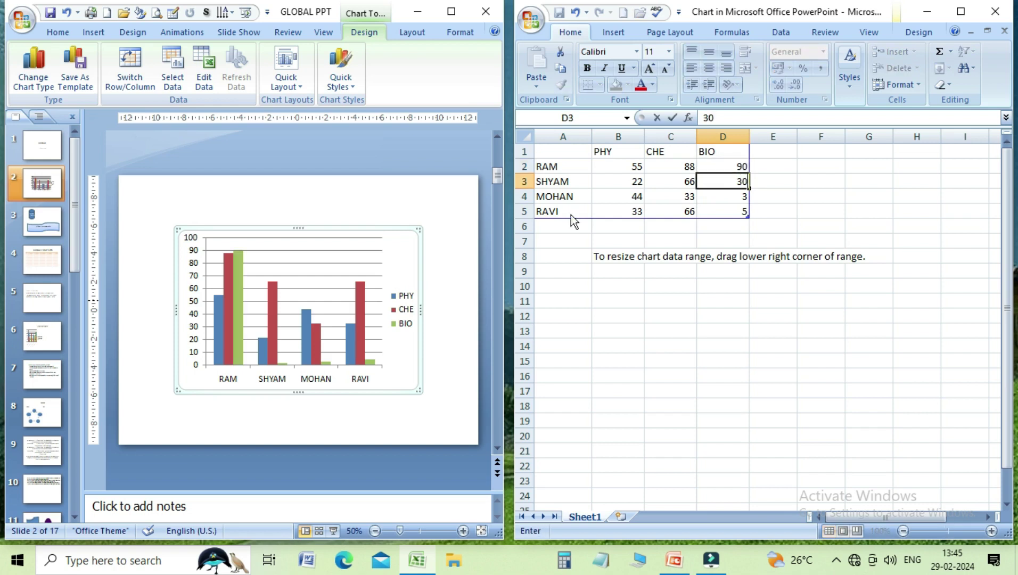
pyautogui.press('Return')
pyautogui.write('60')
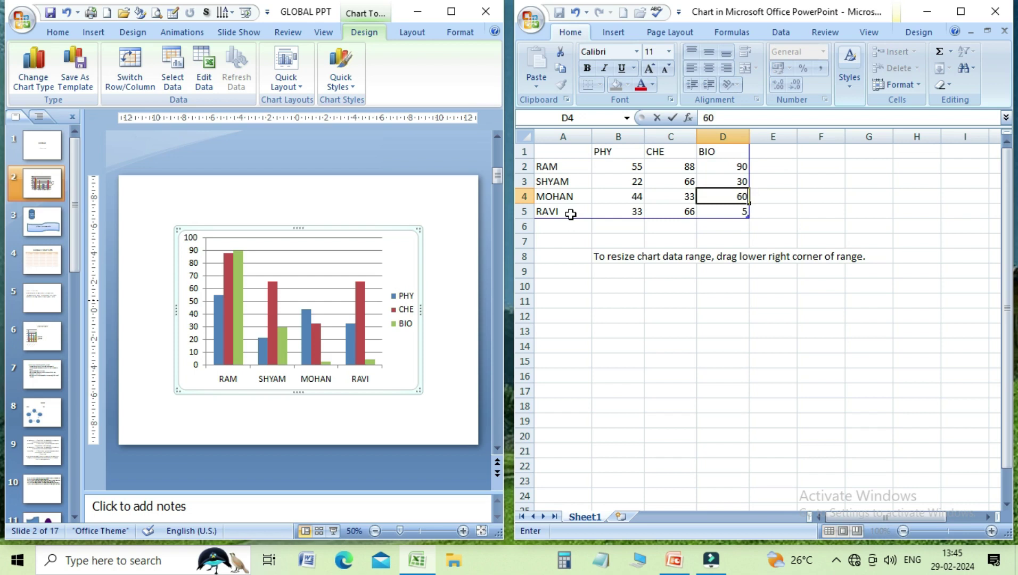
pyautogui.press('Return')
pyautogui.write('6')
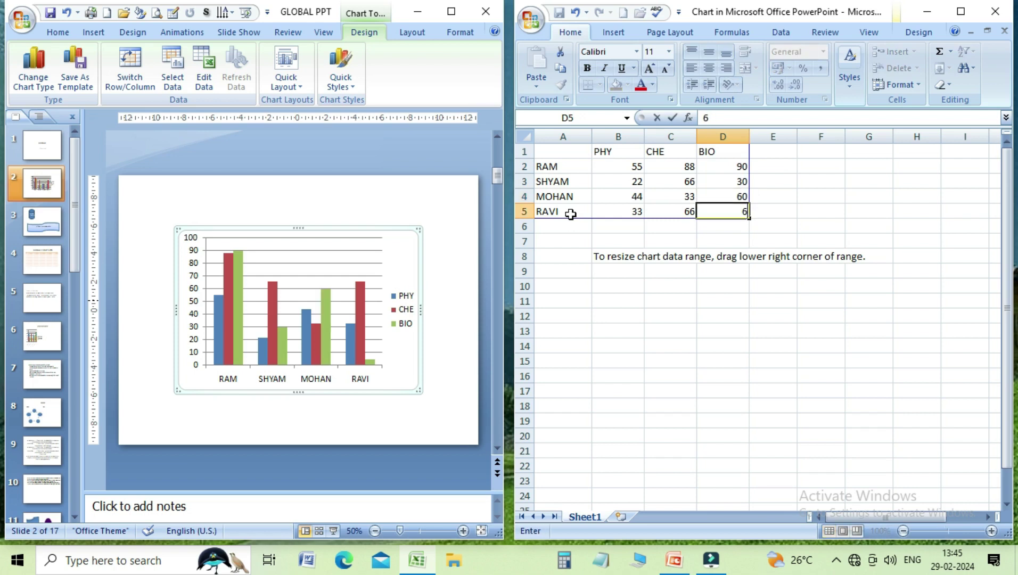
pyautogui.write('3')
pyautogui.press('Return')
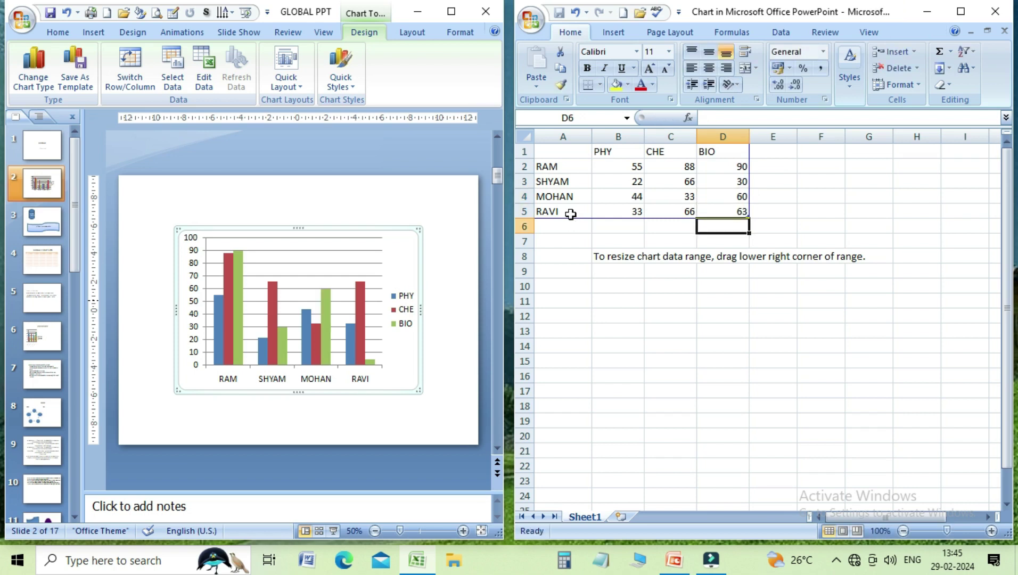
pyautogui.press('Up')
pyautogui.press('Up')
pyautogui.press('Up')
pyautogui.press('Up')
pyautogui.press('Up')
pyautogui.press('Left')
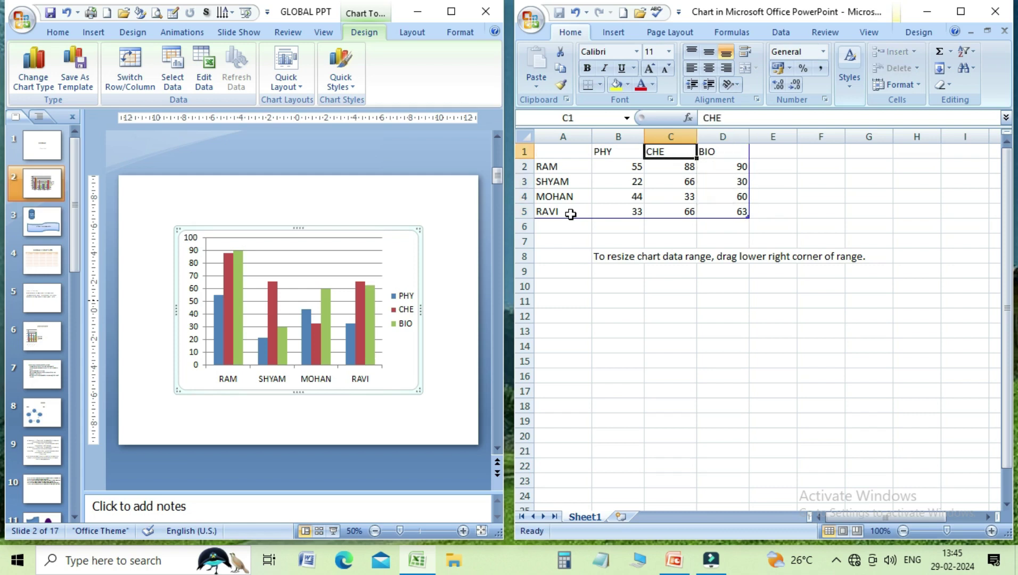
pyautogui.press('Left')
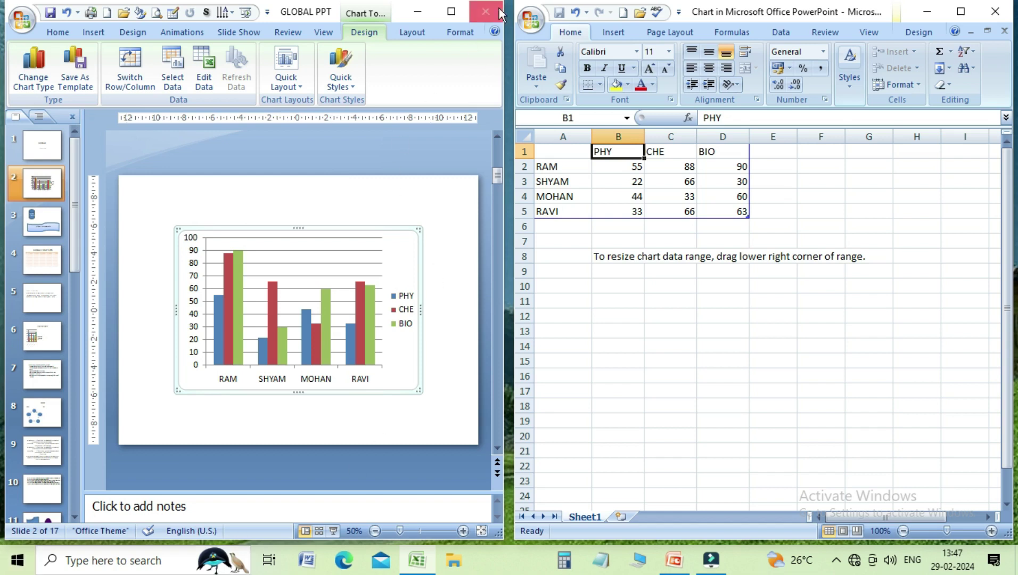
# Maximize PowerPoint, try the black chart style, then apply the blue-on-white Style 3.
pyautogui.click(450, 10)
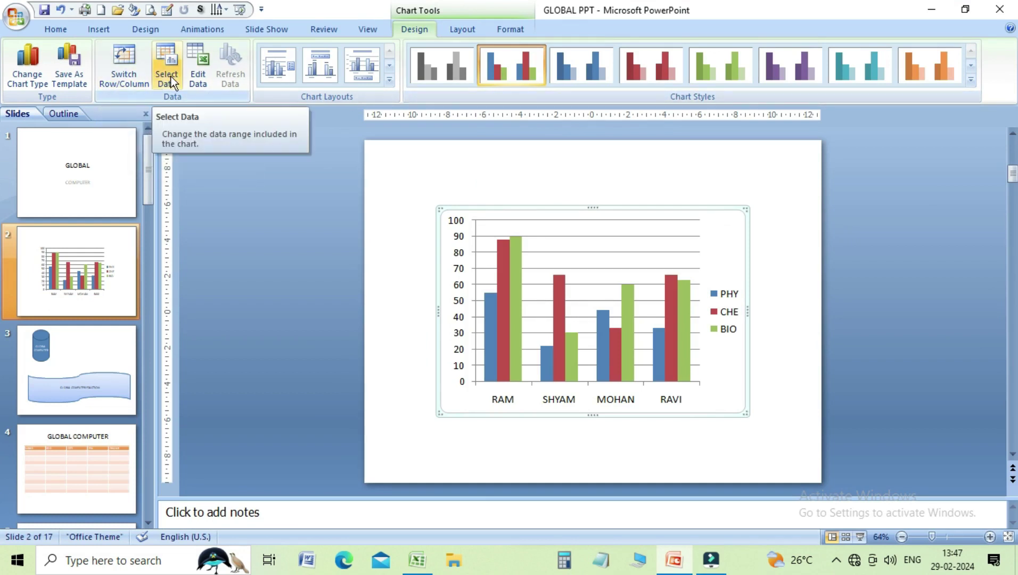
pyautogui.click(393, 81)
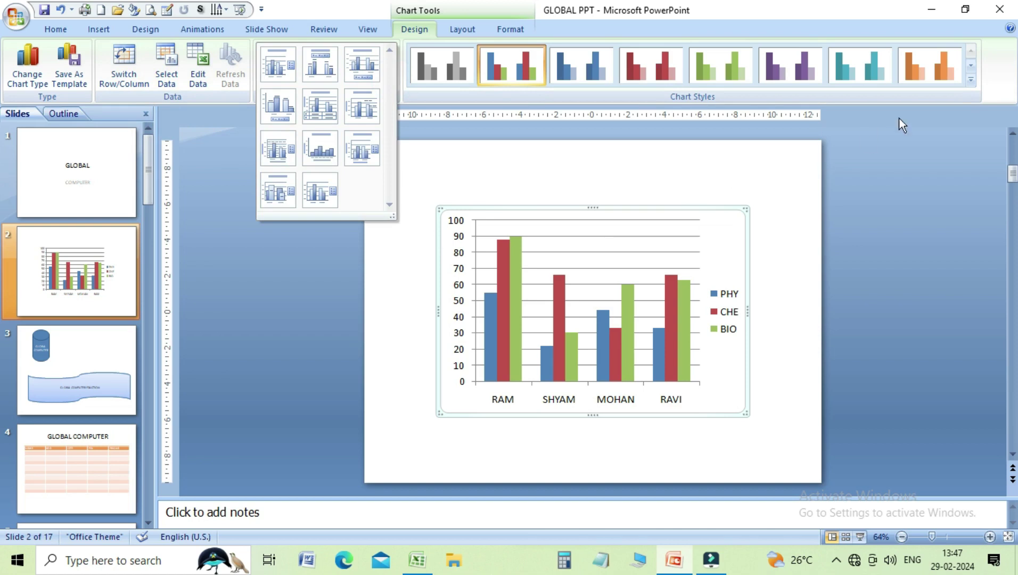
pyautogui.click(971, 79)
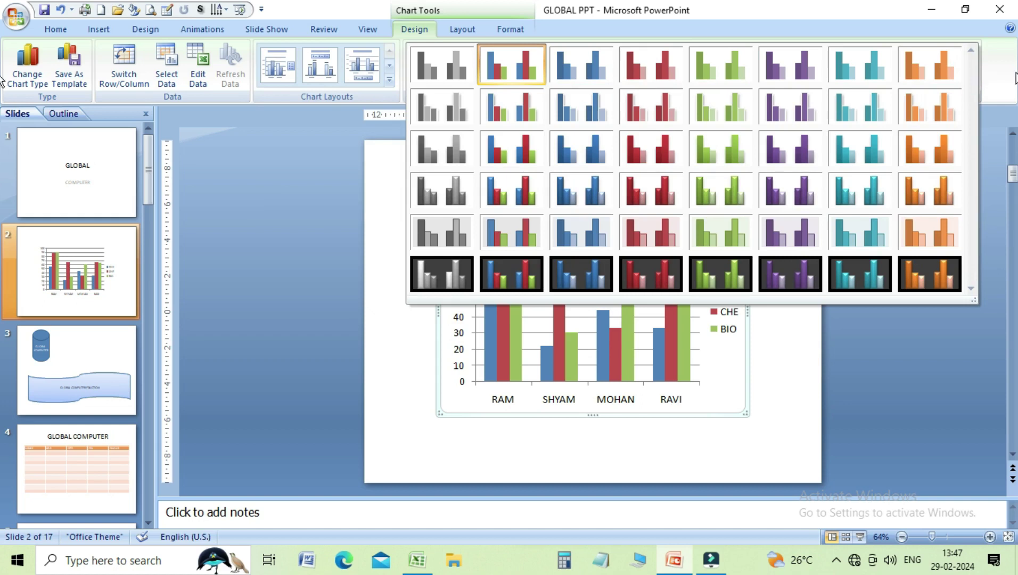
pyautogui.click(519, 273)
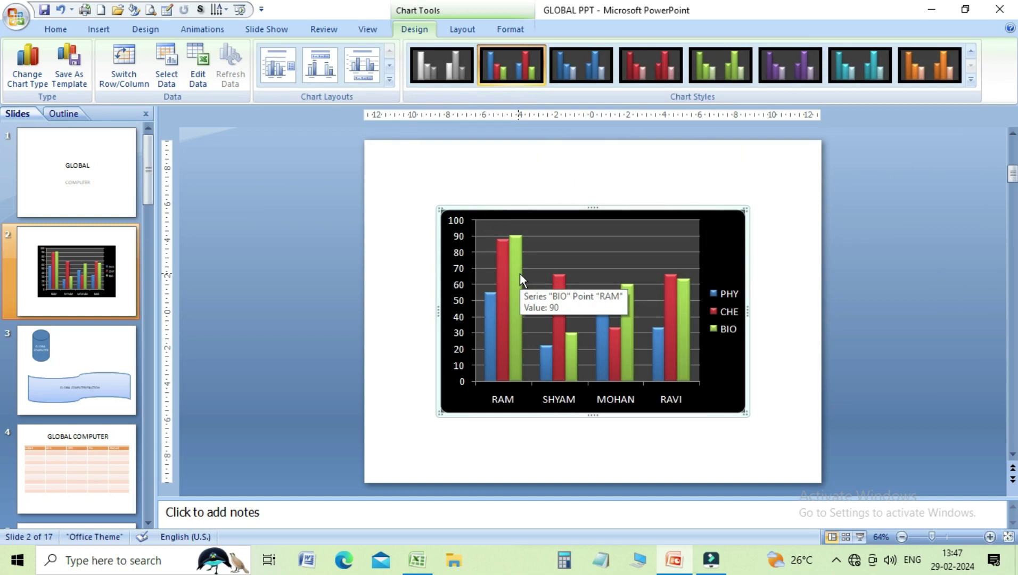
pyautogui.click(971, 80)
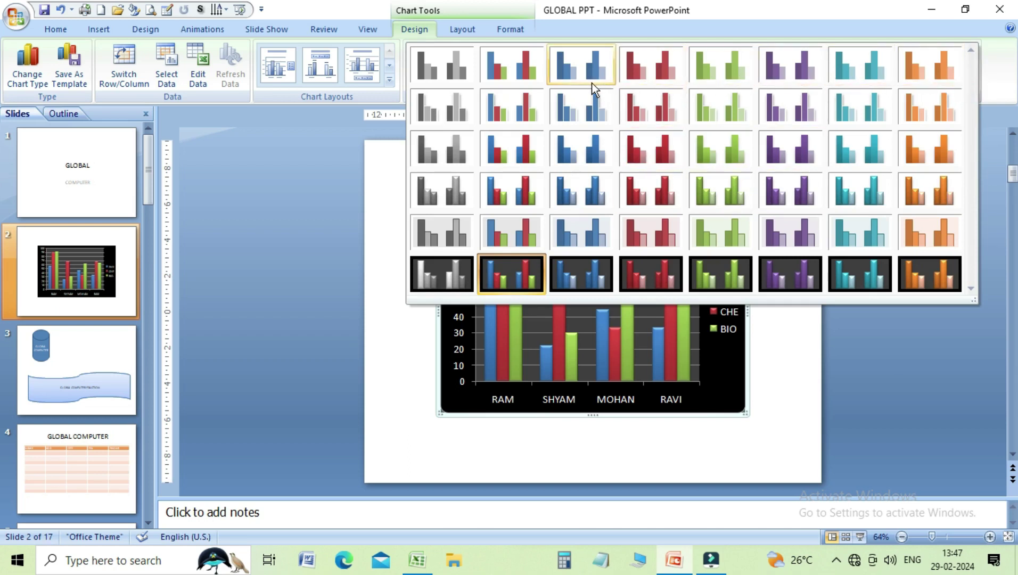
pyautogui.click(582, 70)
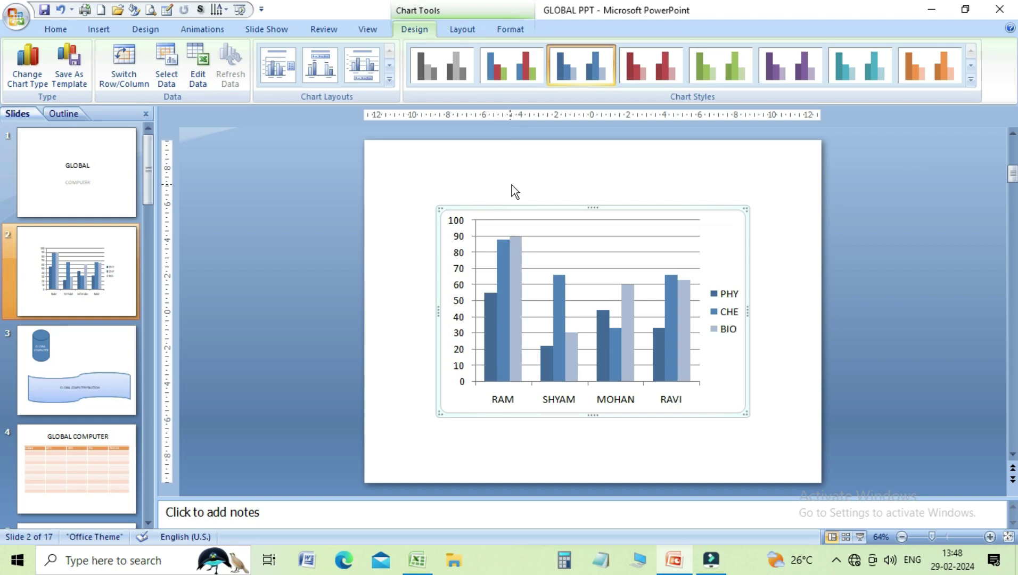
pyautogui.click(469, 31)
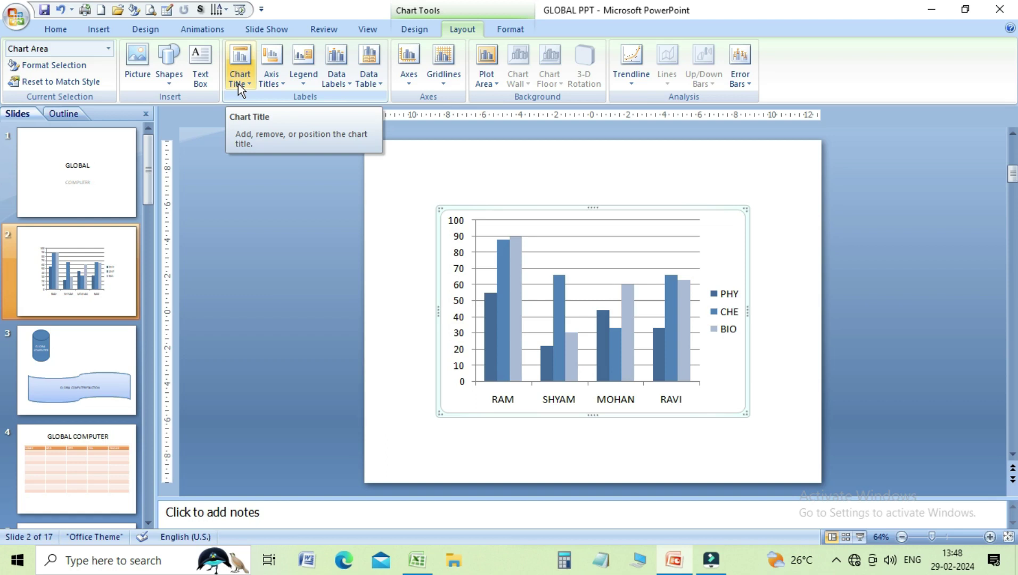
# Add the chart title MARKS SHEET and position it above the chart.
pyautogui.click(249, 84)
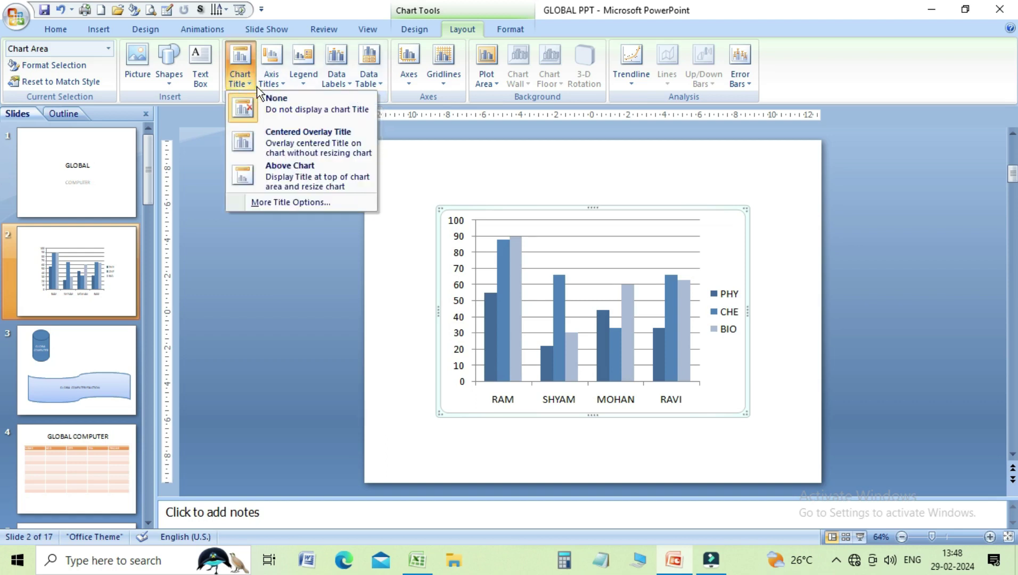
pyautogui.click(337, 142)
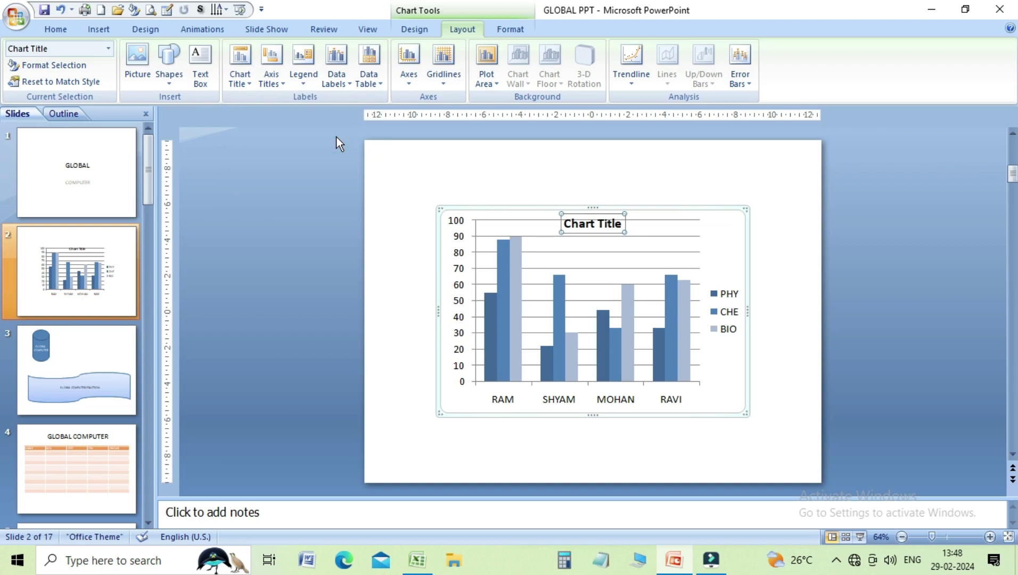
pyautogui.tripleClick(592, 223)
pyautogui.write('MARKS SHEET')
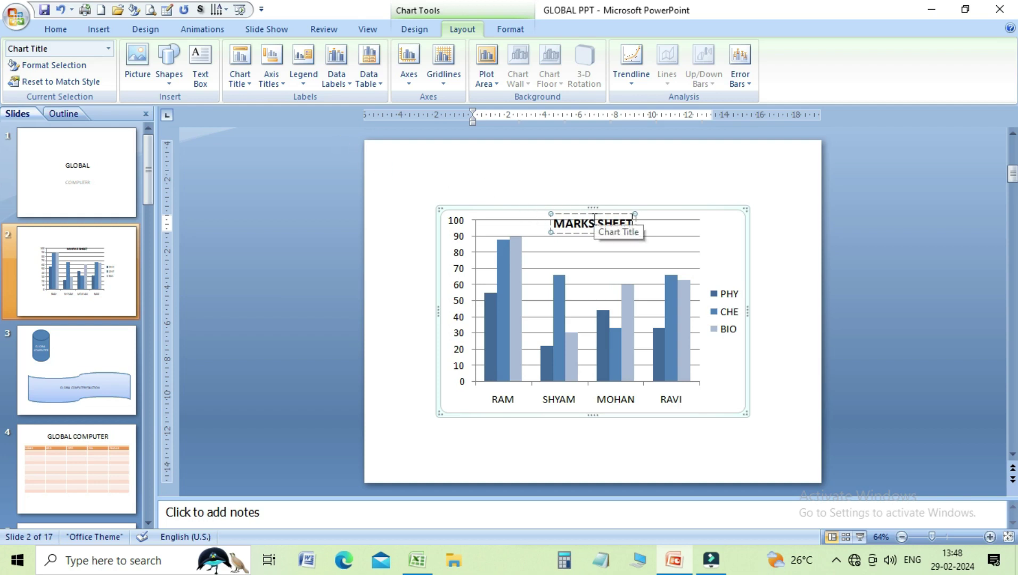
pyautogui.click(249, 83)
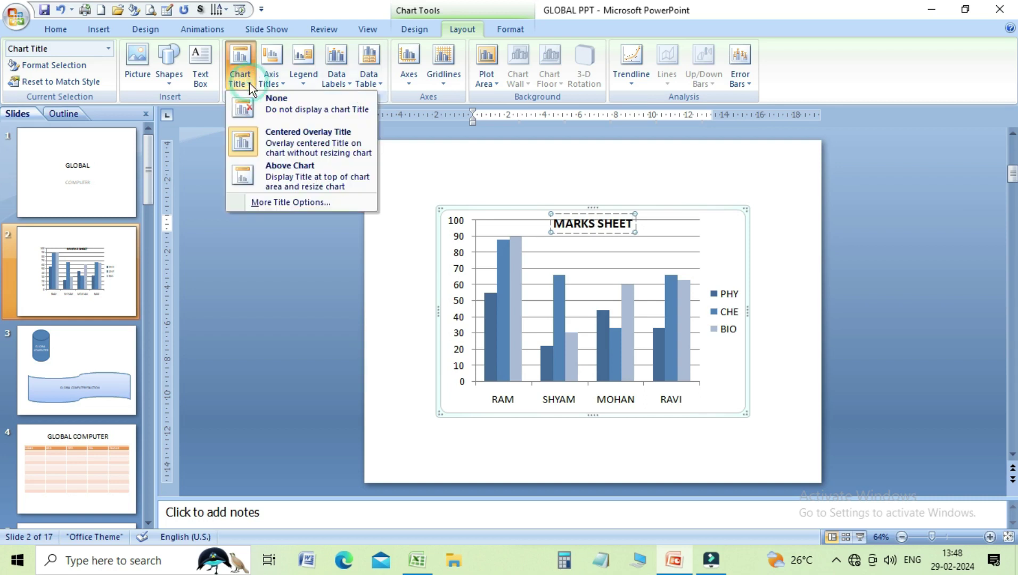
pyautogui.click(273, 172)
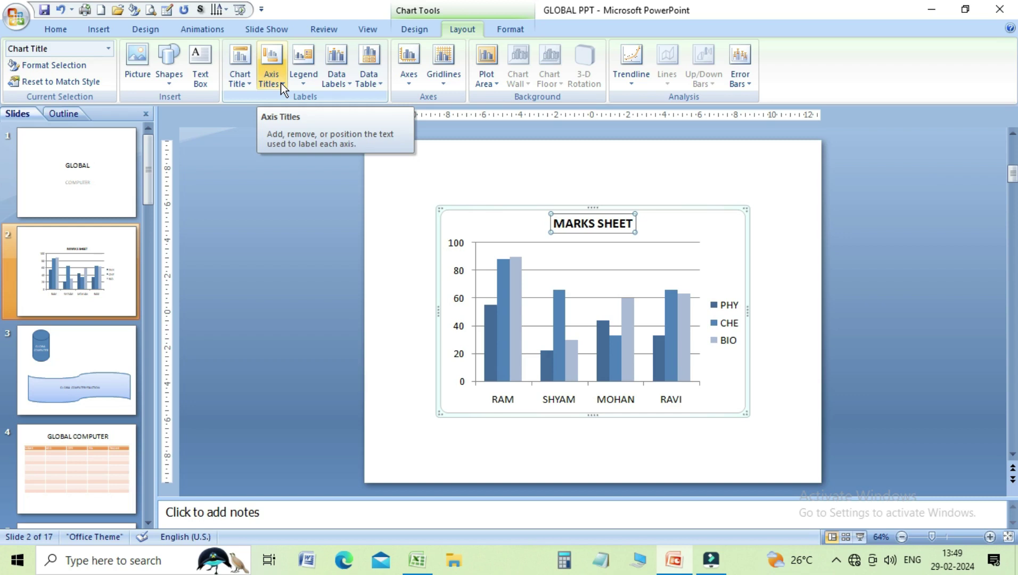
# Add a horizontal axis title below the axis reading STUDENT NAME.
pyautogui.click(283, 83)
pyautogui.moveTo(334, 99)
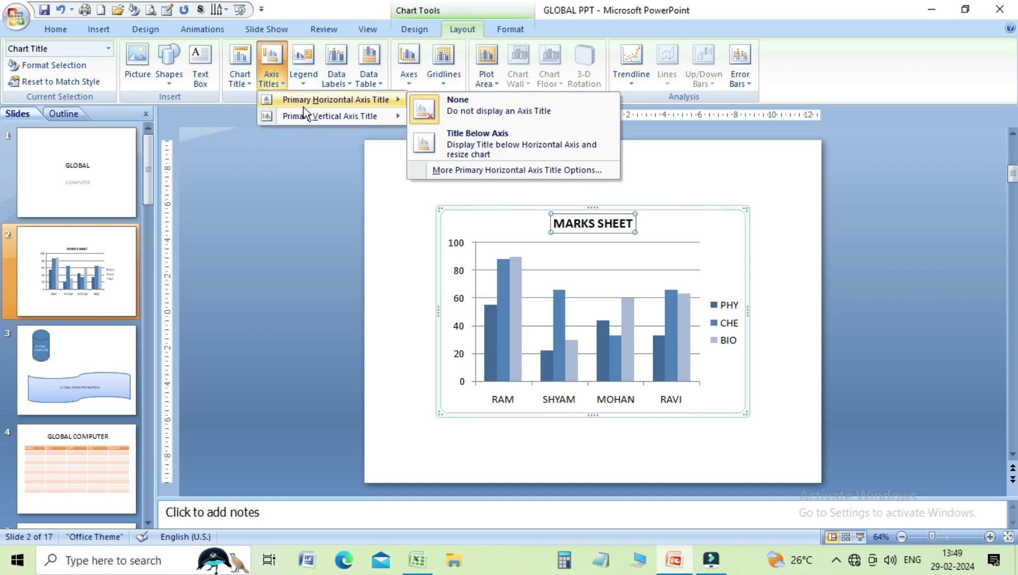
pyautogui.click(475, 139)
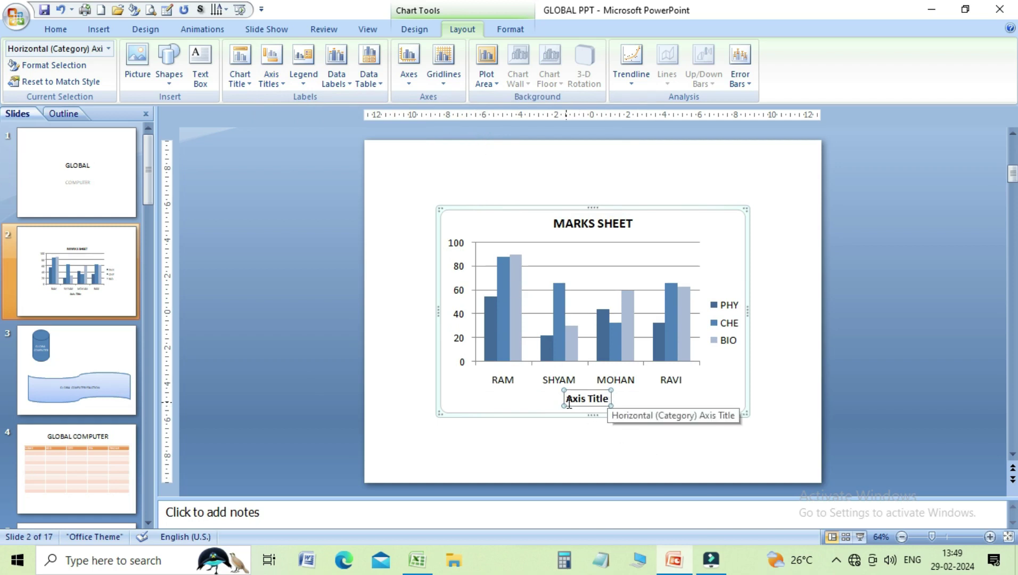
pyautogui.write('STU')
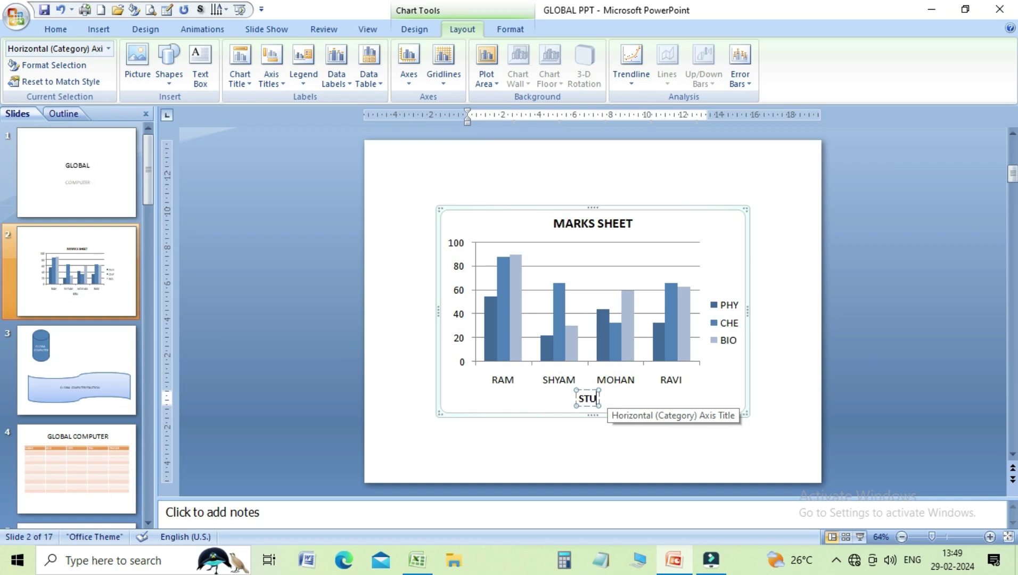
pyautogui.write('DENT')
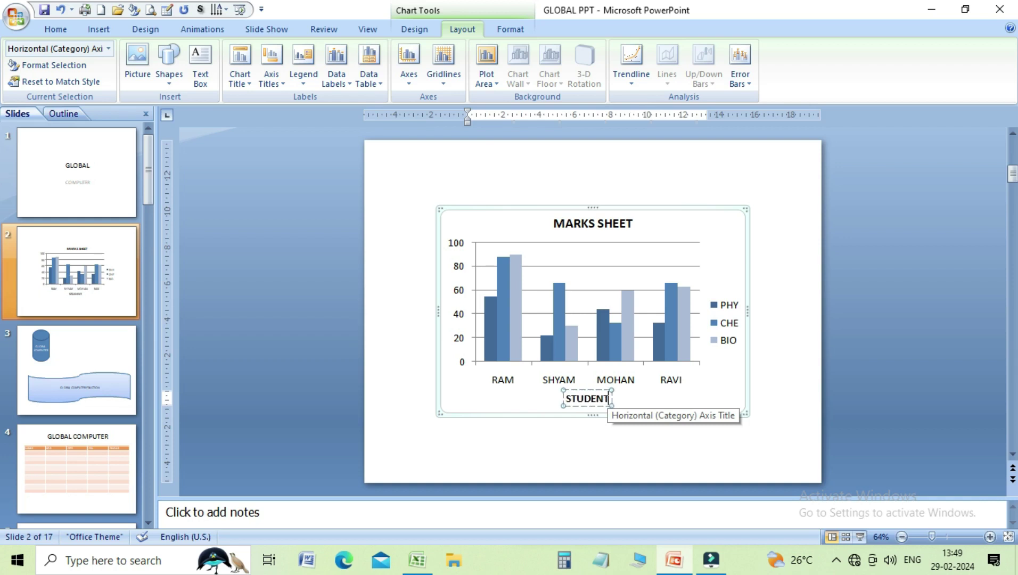
pyautogui.write(' NAME')
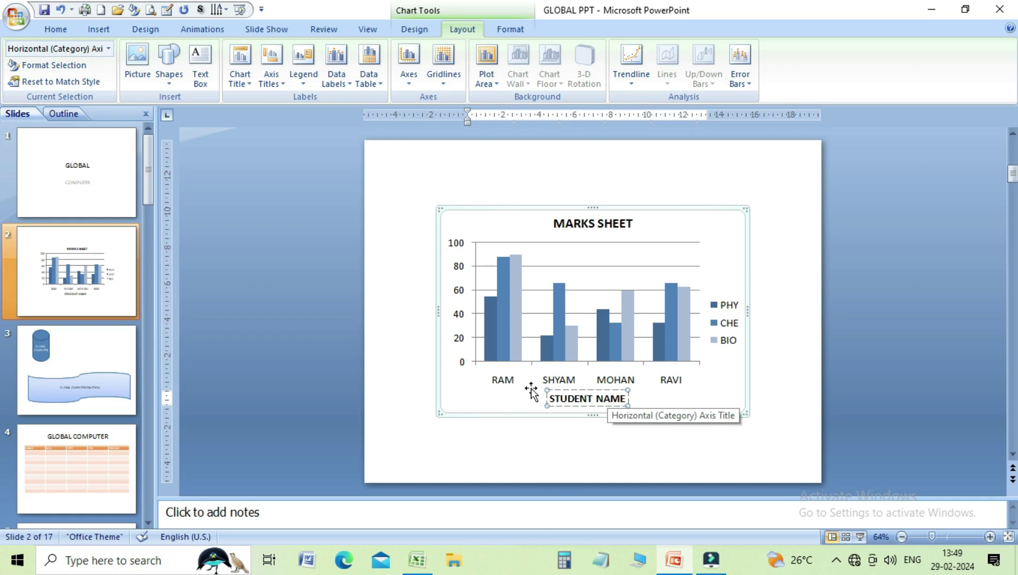
pyautogui.click(283, 84)
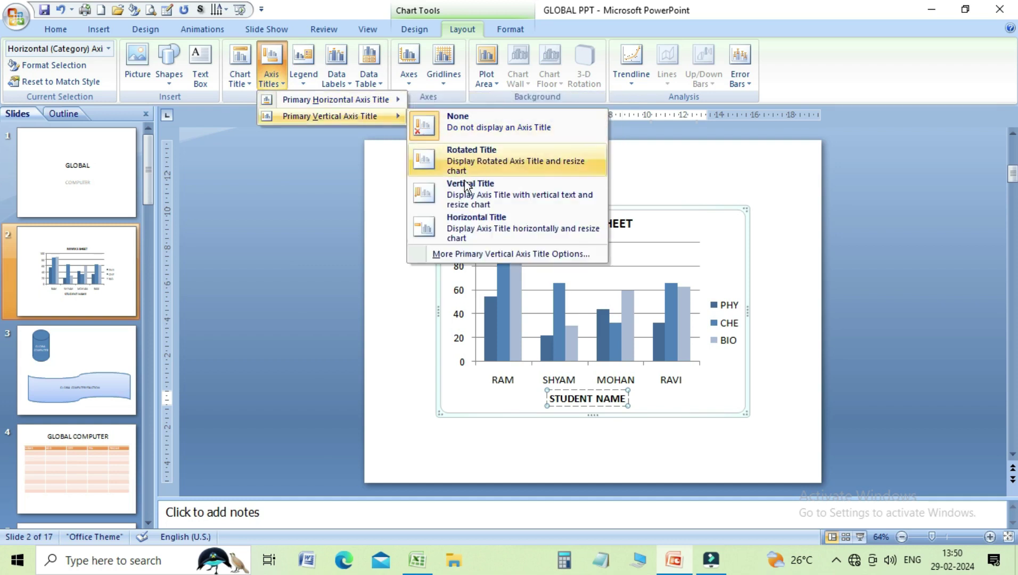
# Add a stacked Vertical Title on the value axis and change its text to TOTAL.
pyautogui.click(465, 191)
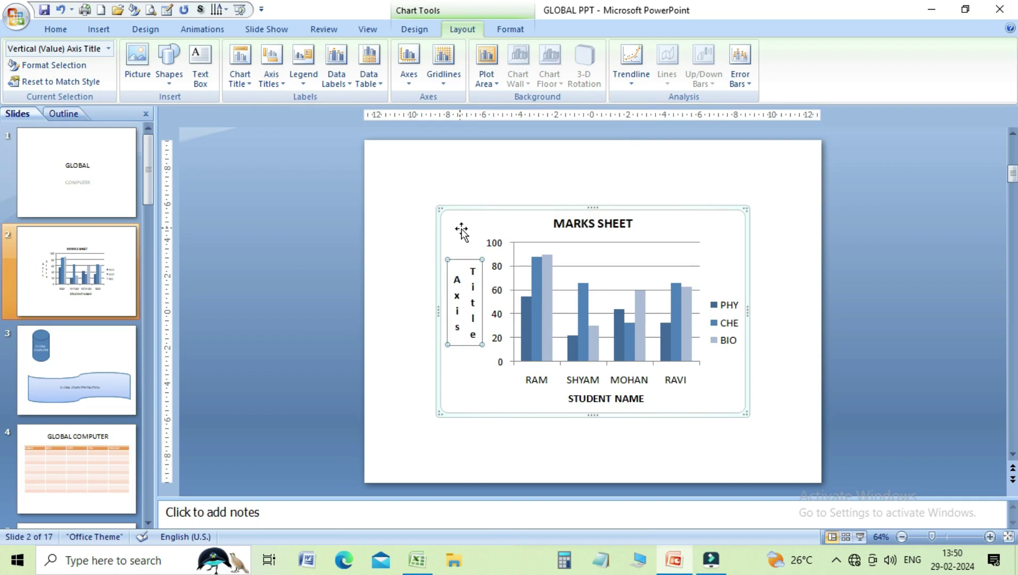
pyautogui.click(456, 270)
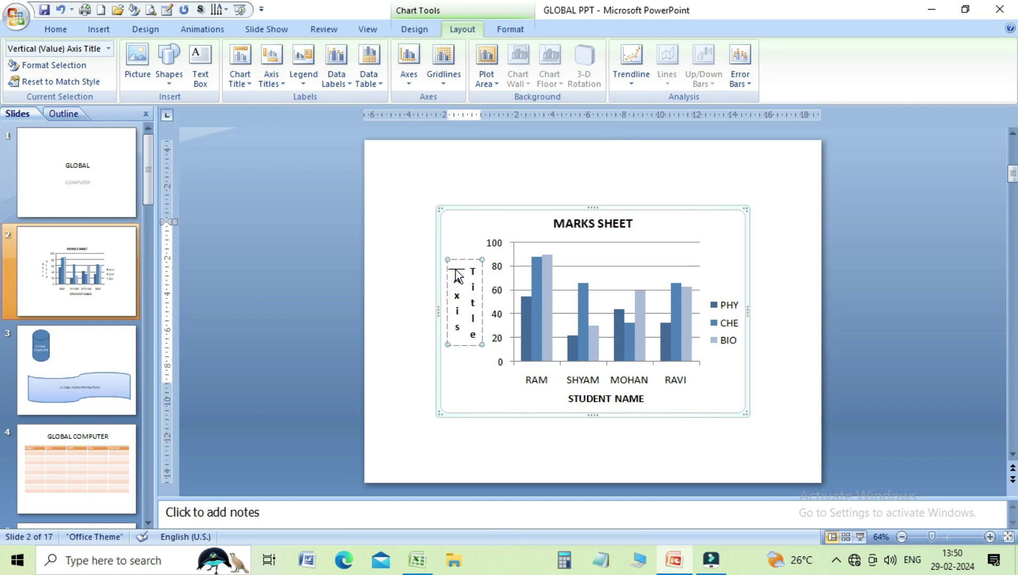
pyautogui.write('T')
pyautogui.press('Delete')
pyautogui.press('Delete')
pyautogui.press('Delete')
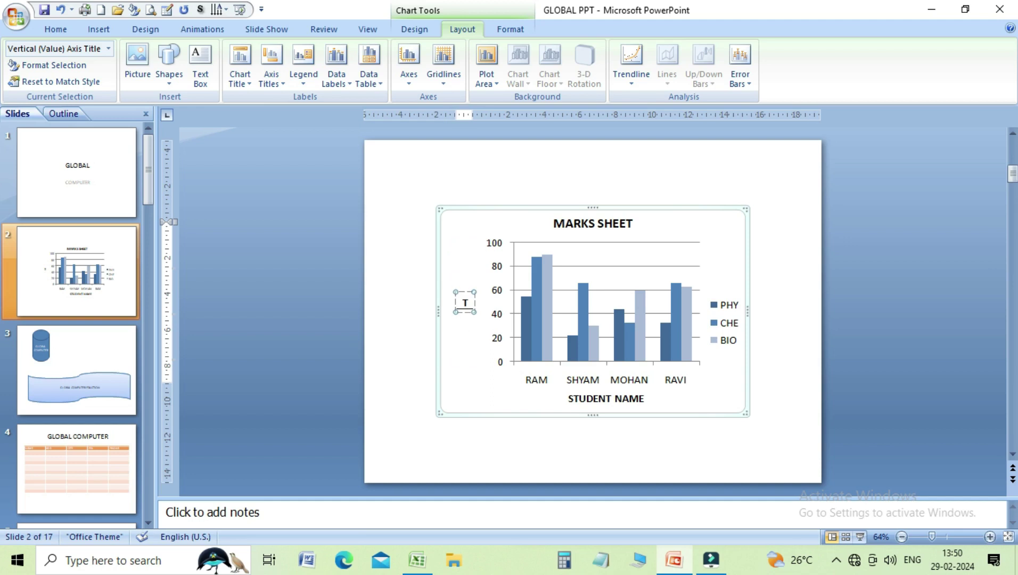
pyautogui.write('OTAL')
pyautogui.click(284, 83)
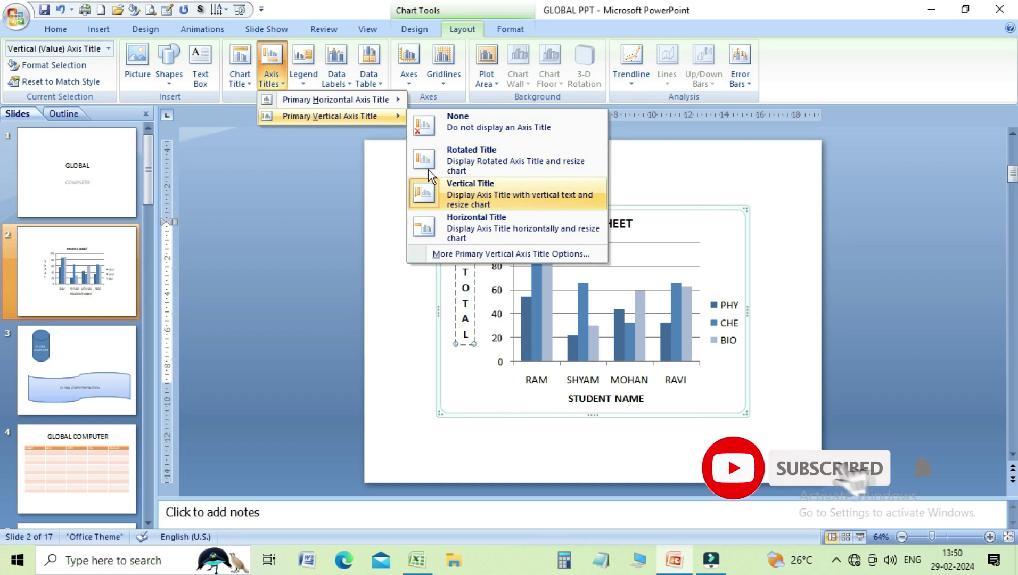
pyautogui.moveTo(334, 99)
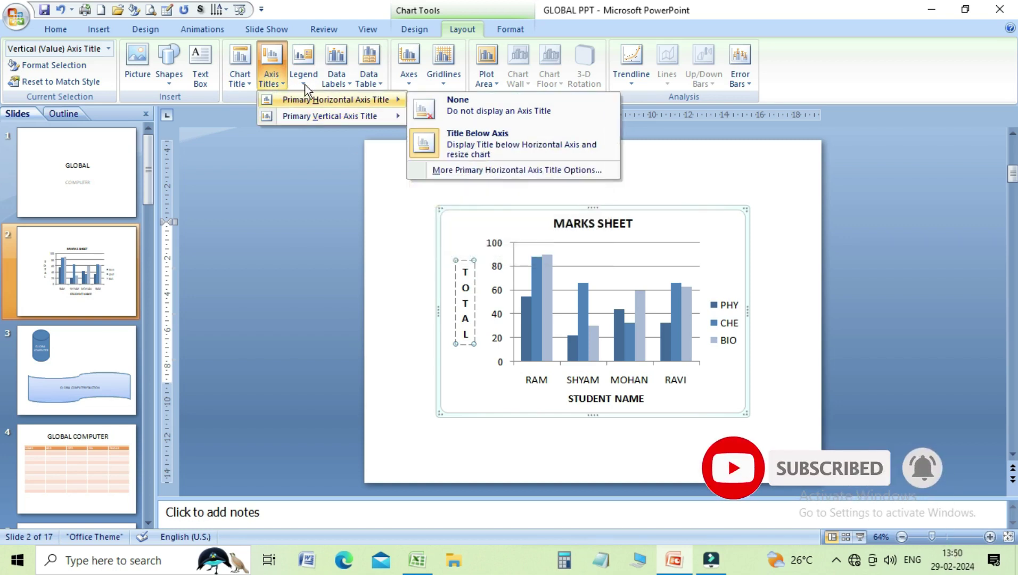
pyautogui.click(305, 84)
pyautogui.click(305, 84)
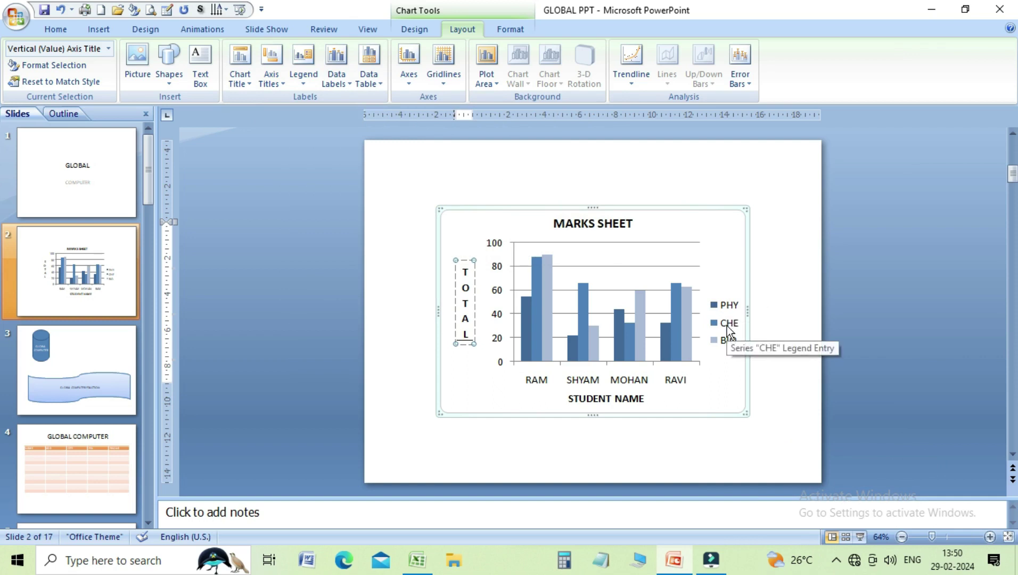
pyautogui.click(307, 83)
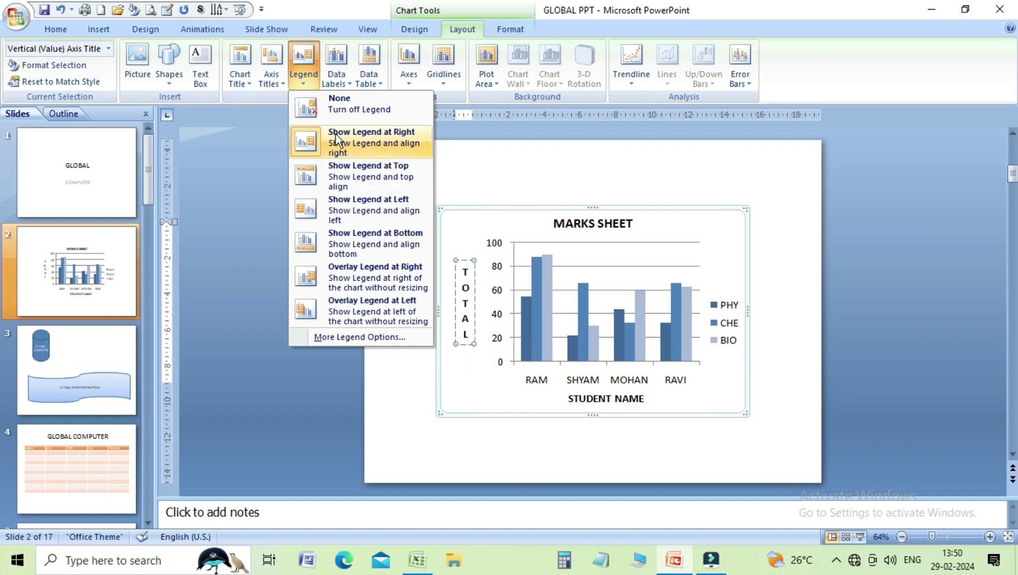
pyautogui.click(341, 174)
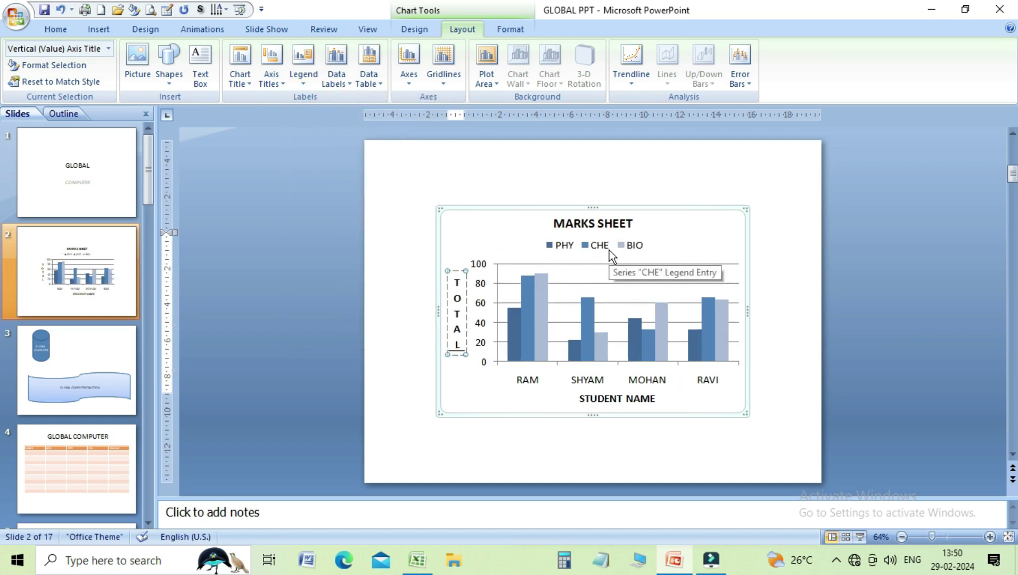
pyautogui.click(304, 74)
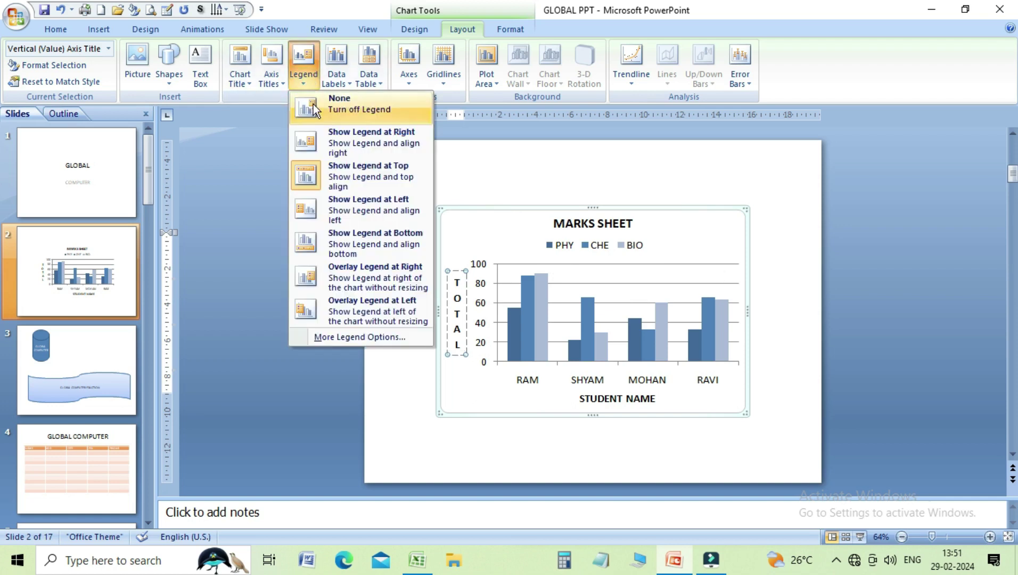
pyautogui.click(346, 201)
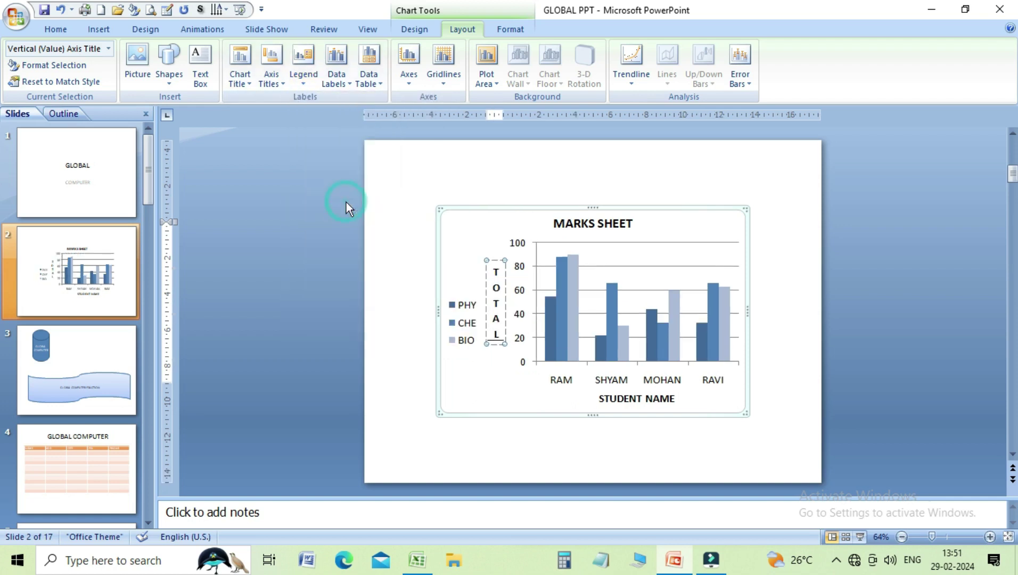
pyautogui.click(303, 85)
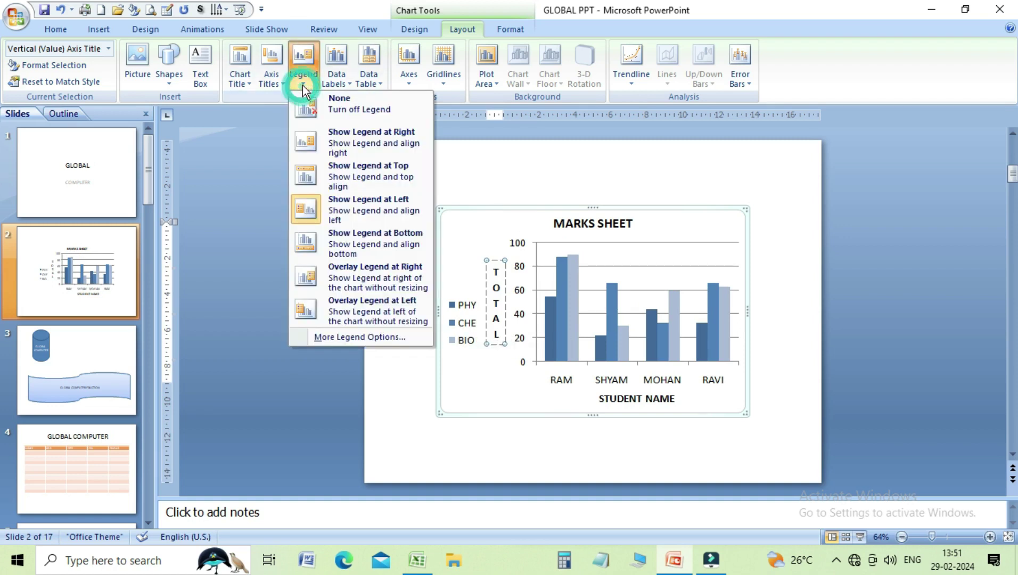
pyautogui.click(345, 234)
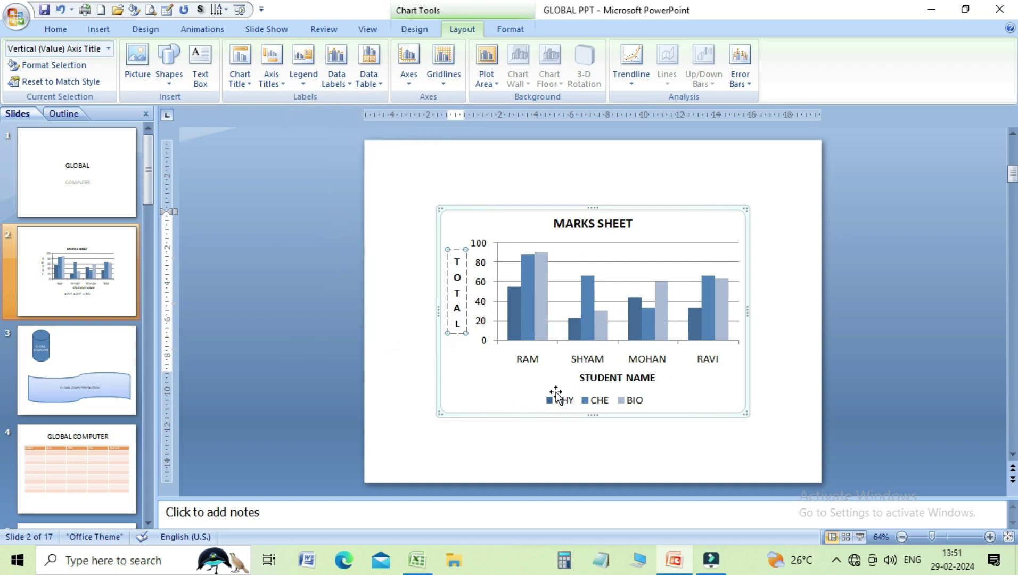
pyautogui.click(303, 86)
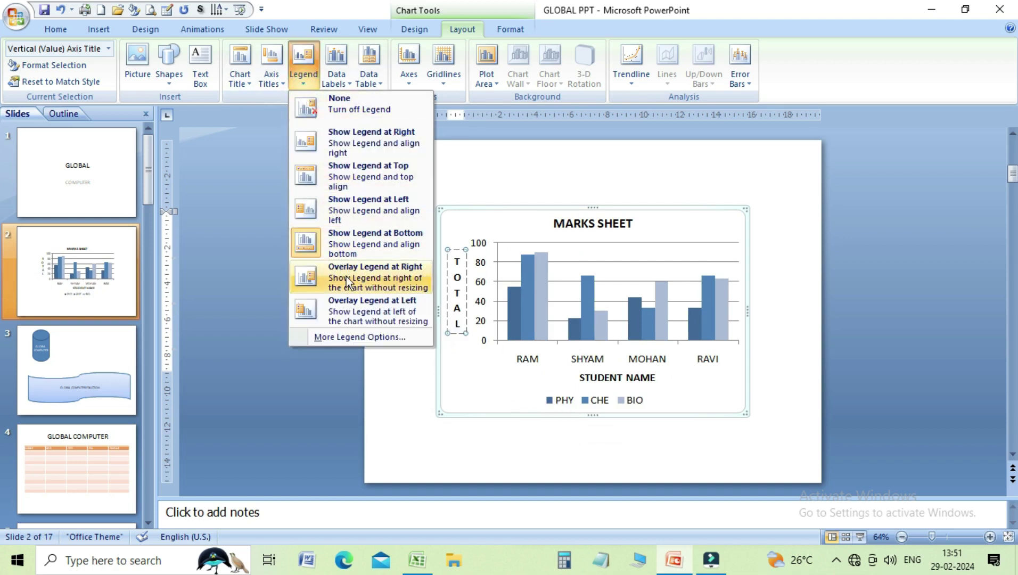
pyautogui.click(360, 304)
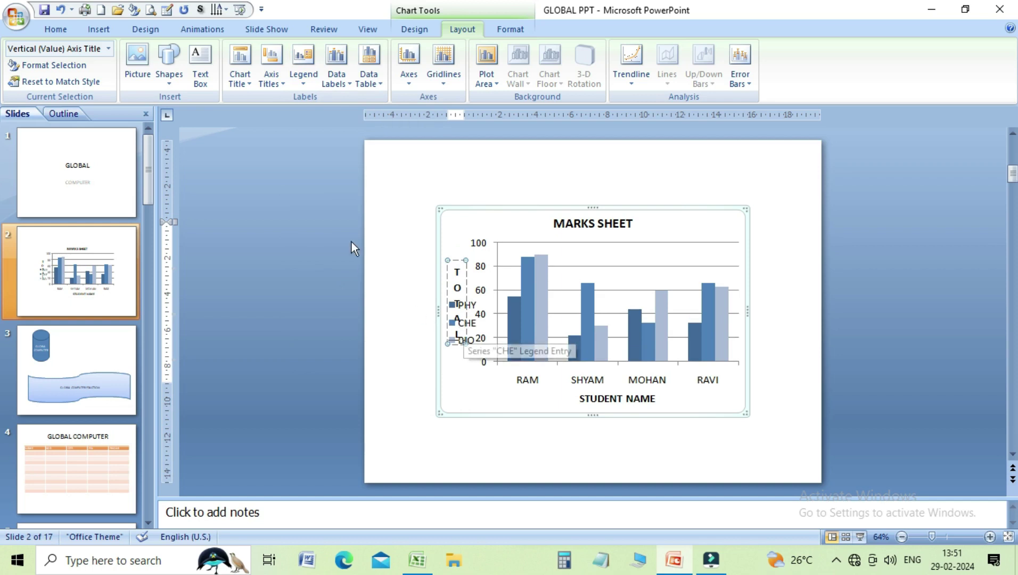
pyautogui.click(296, 85)
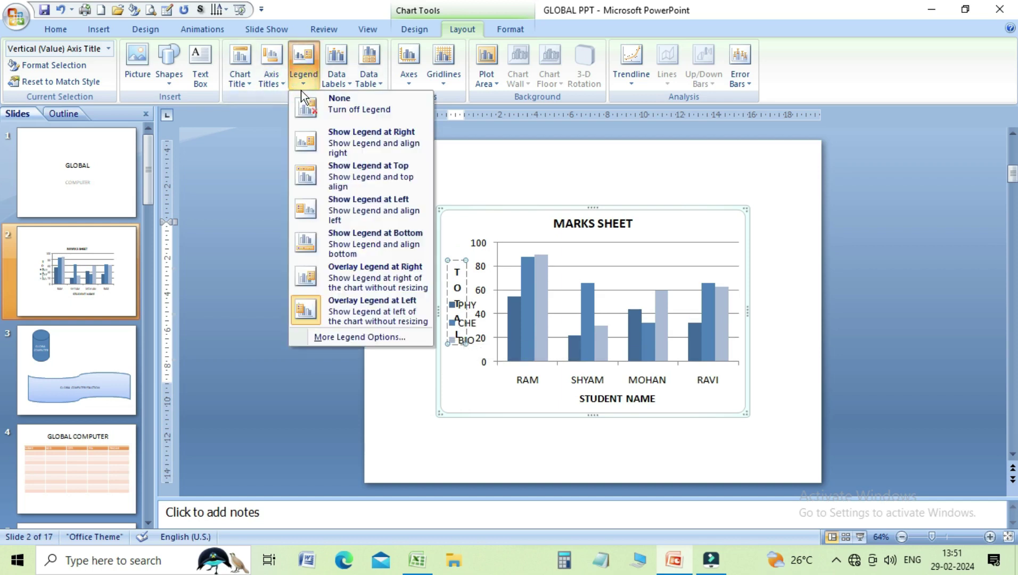
pyautogui.click(344, 134)
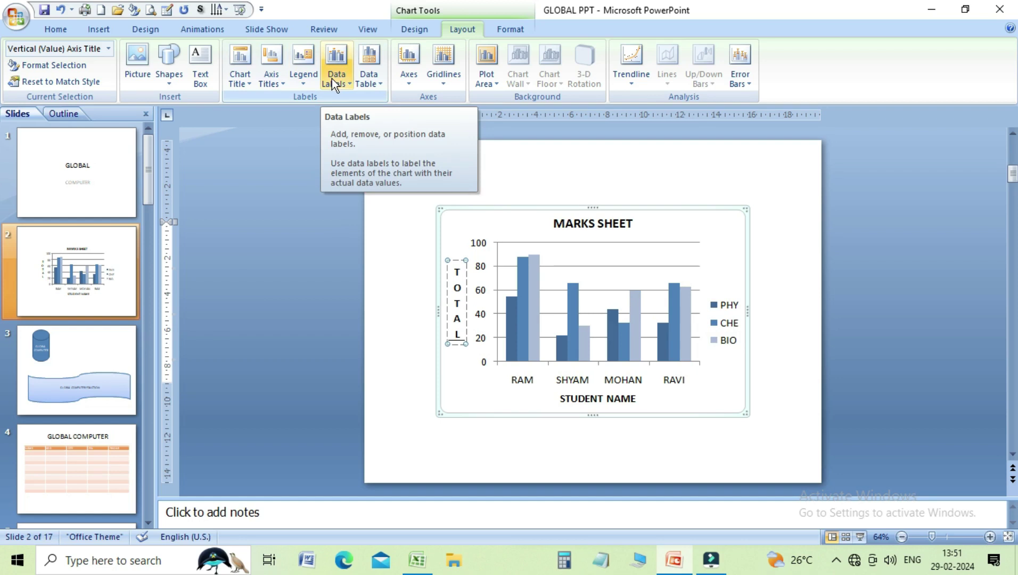
pyautogui.click(350, 78)
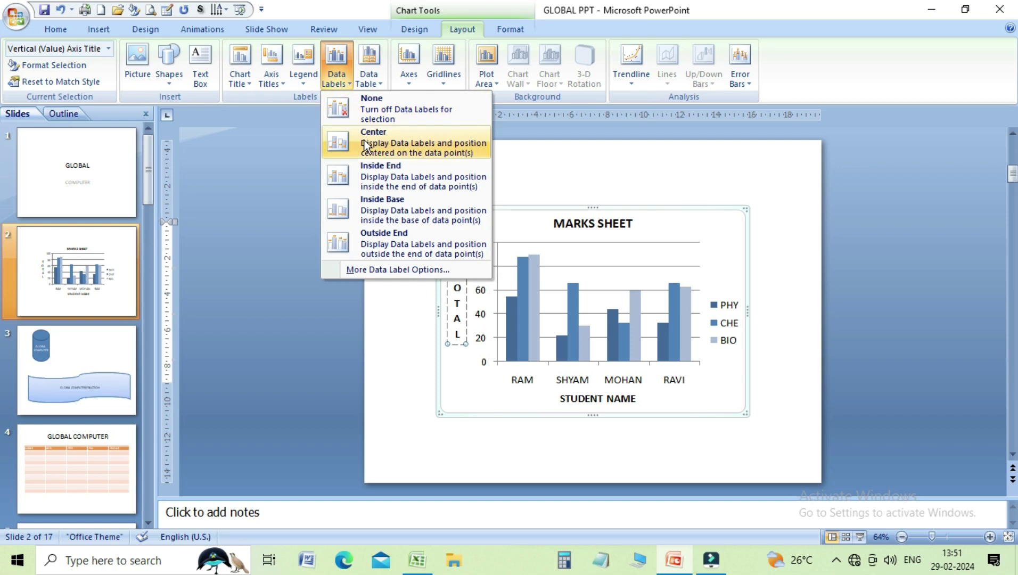
pyautogui.click(364, 140)
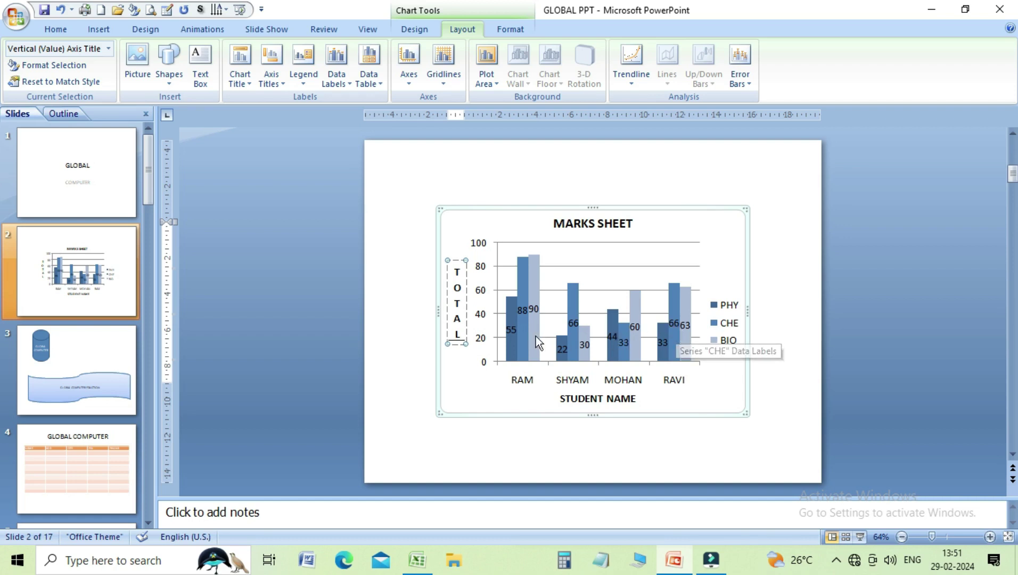
pyautogui.click(340, 86)
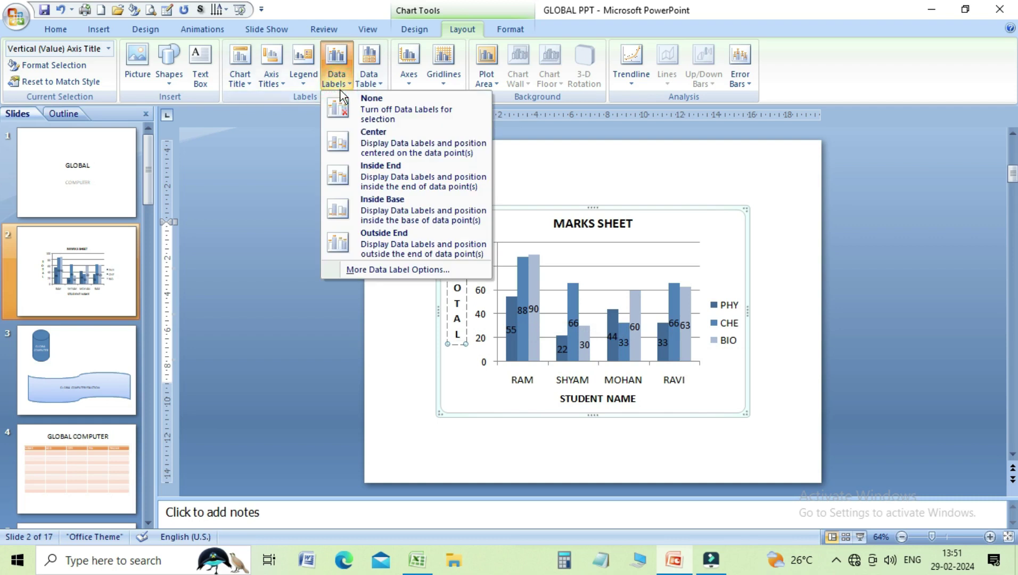
pyautogui.click(376, 181)
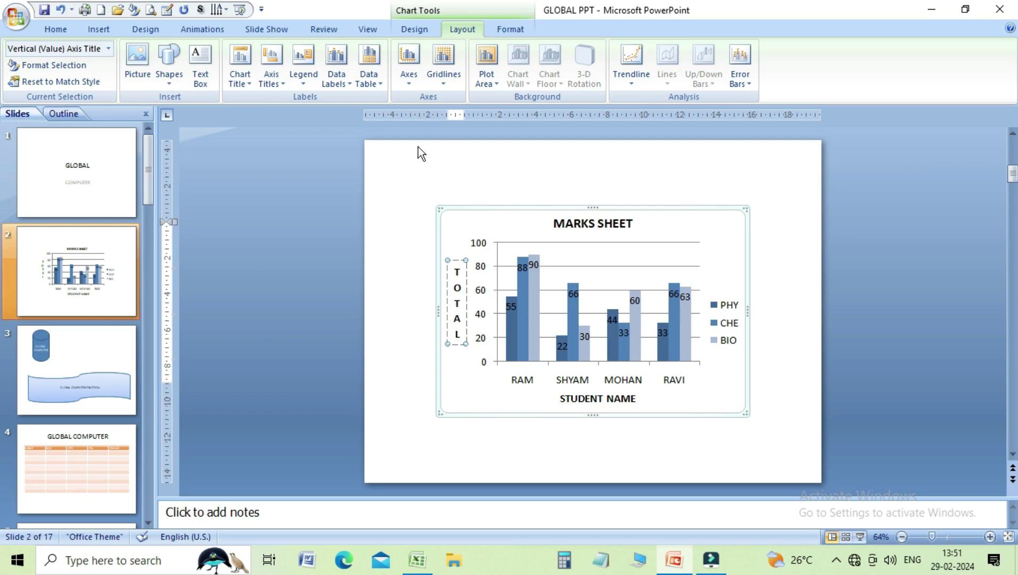
pyautogui.click(340, 85)
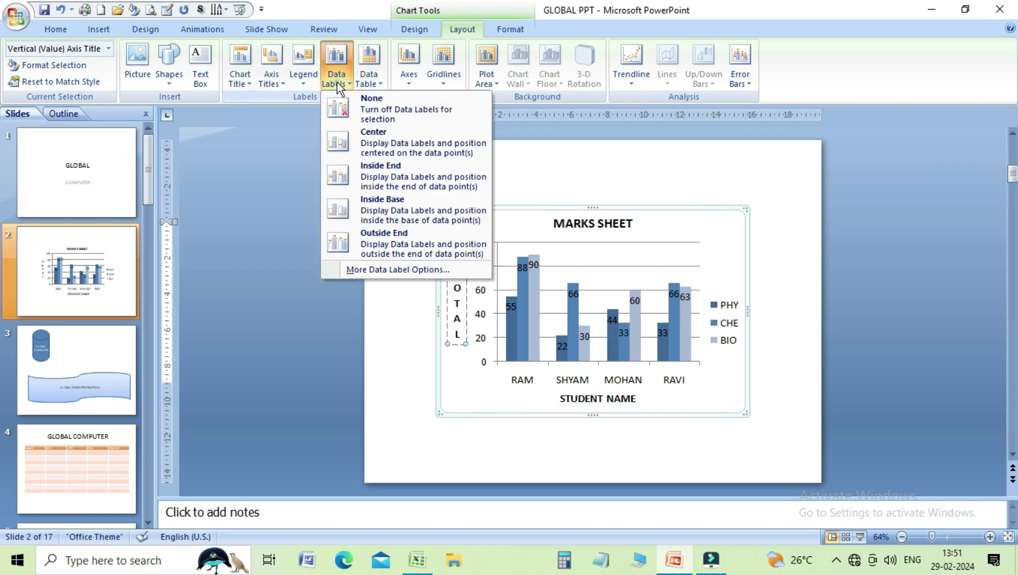
pyautogui.click(374, 207)
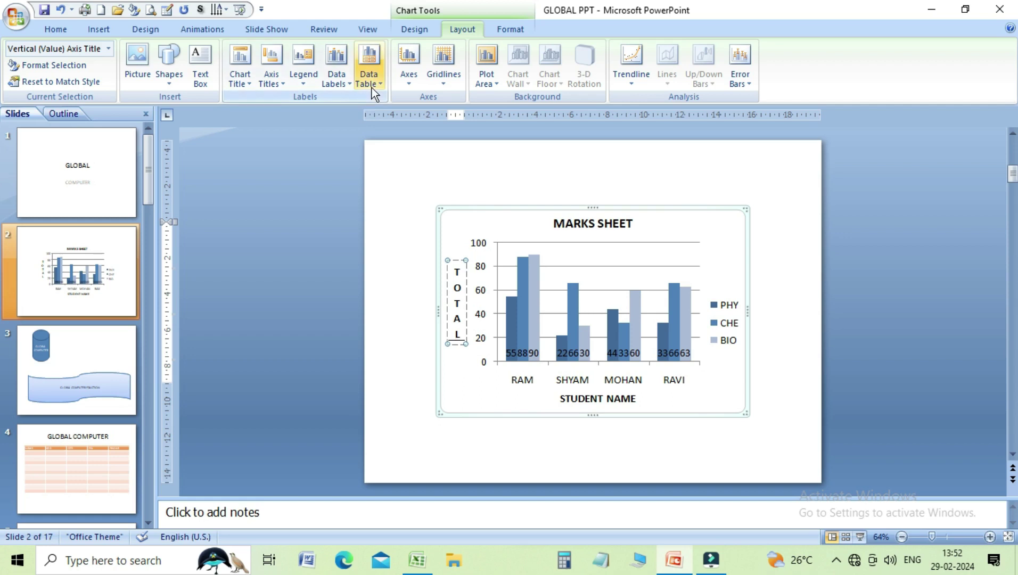
pyautogui.click(348, 84)
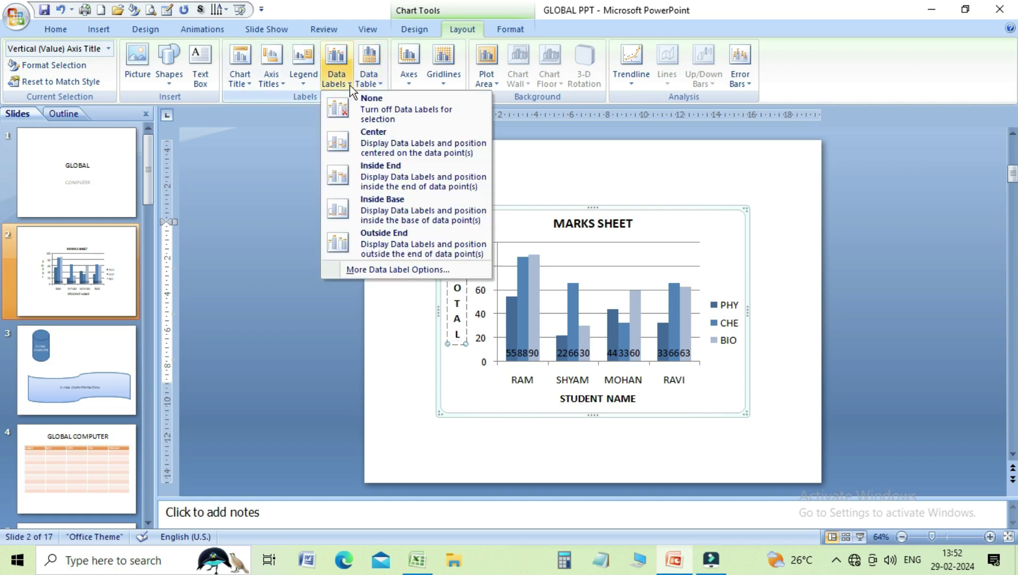
pyautogui.click(372, 240)
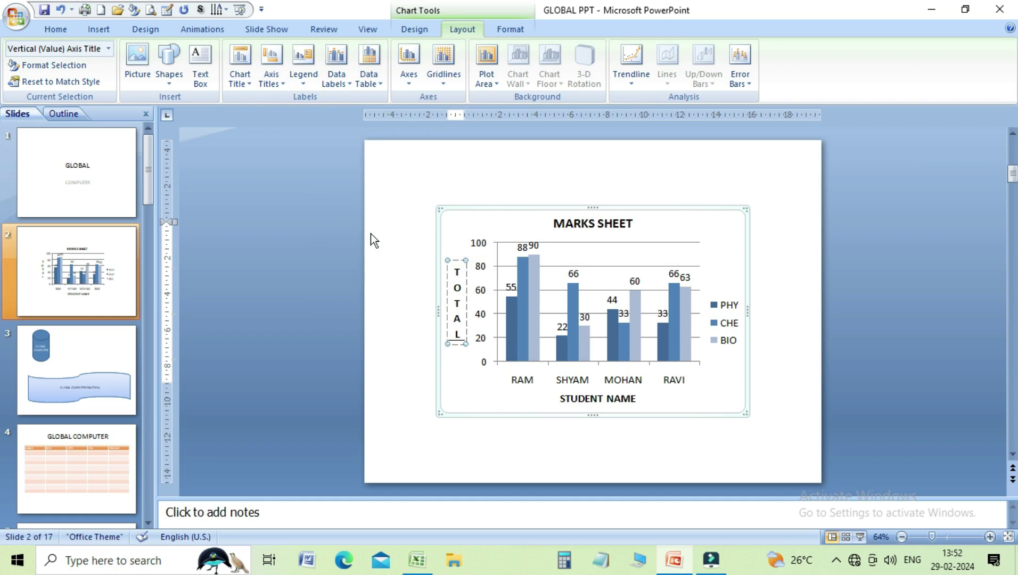
pyautogui.click(352, 87)
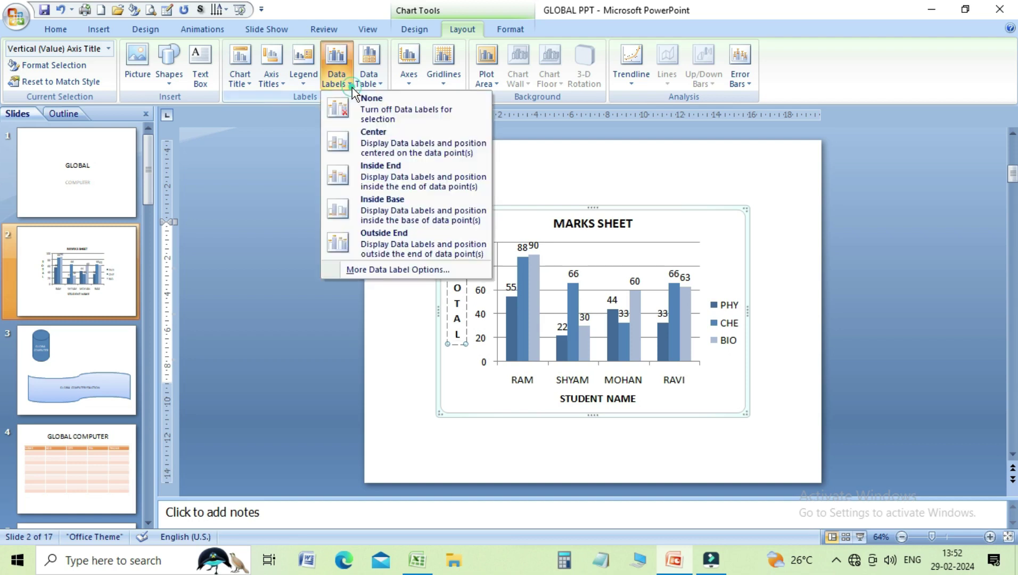
pyautogui.click(369, 109)
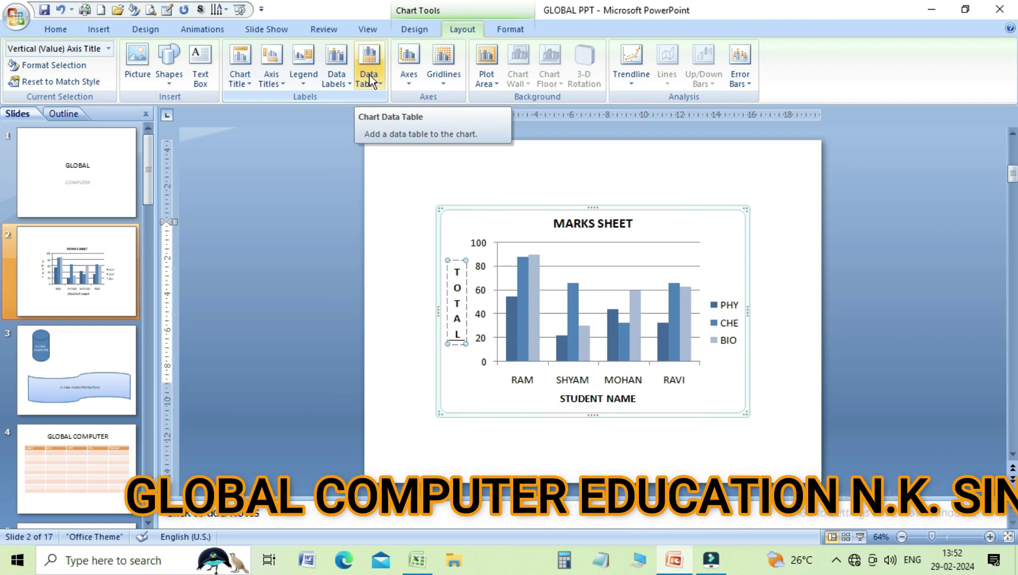
pyautogui.click(382, 81)
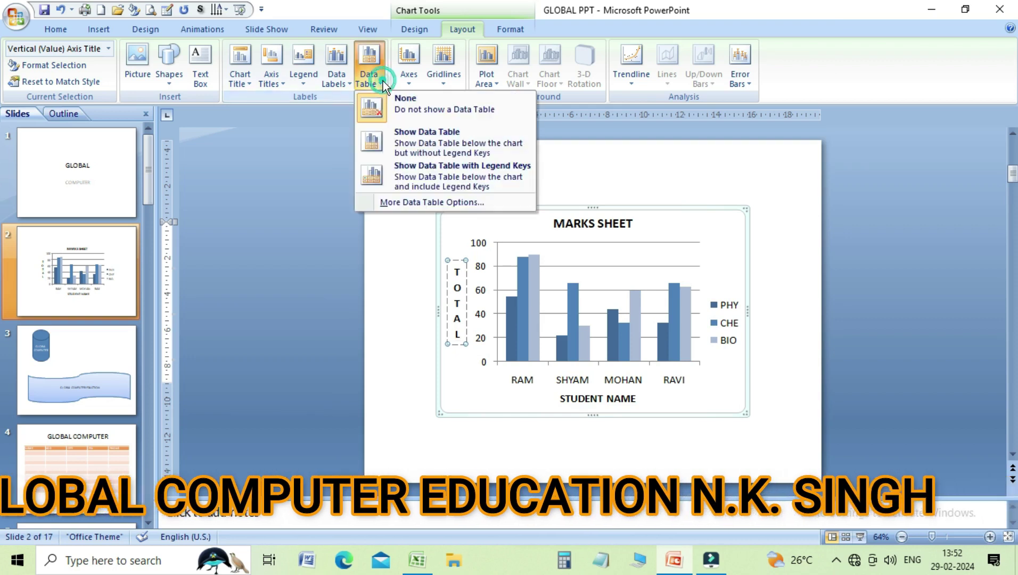
pyautogui.click(400, 144)
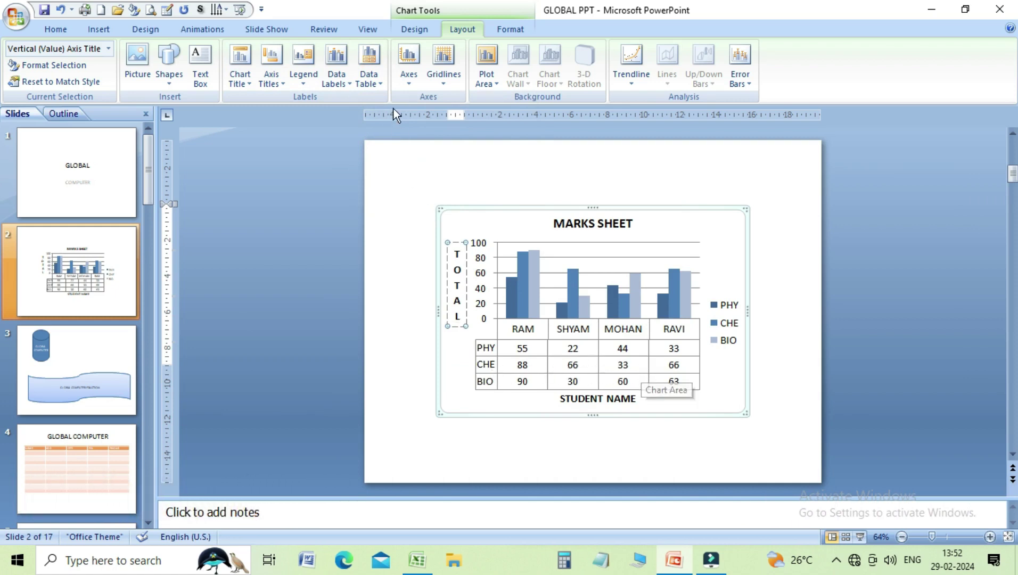
pyautogui.click(379, 85)
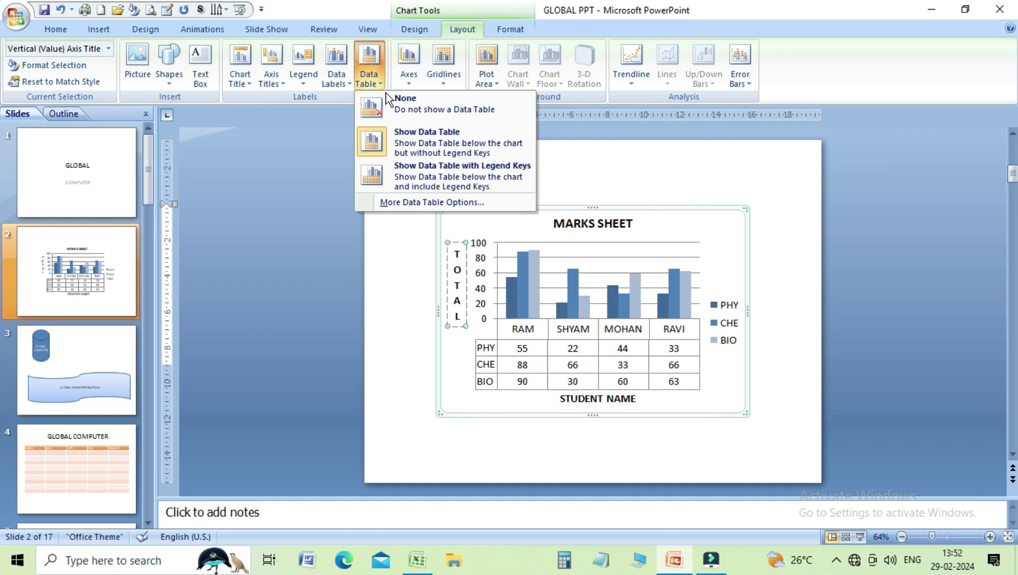
pyautogui.click(407, 171)
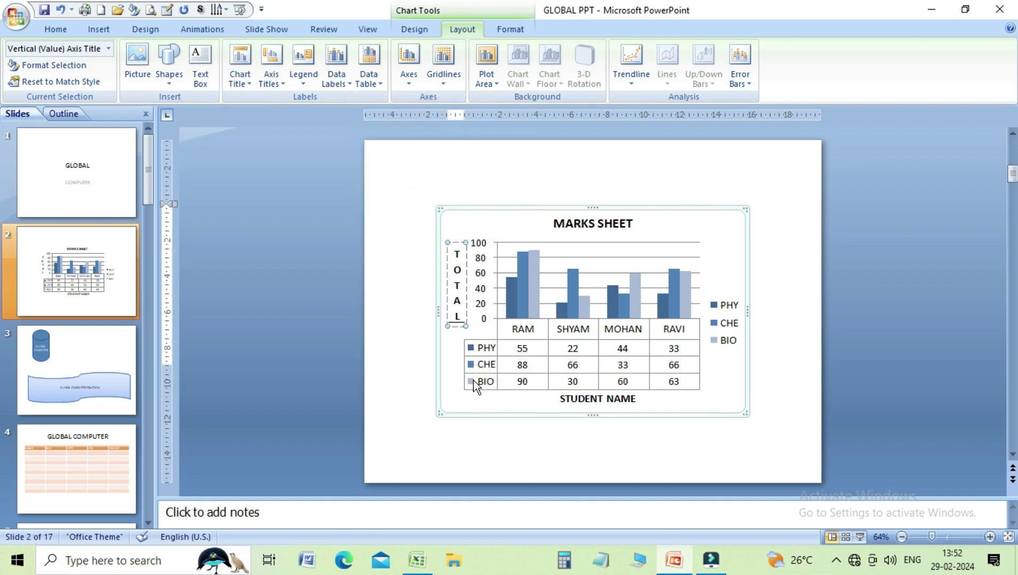
pyautogui.click(381, 85)
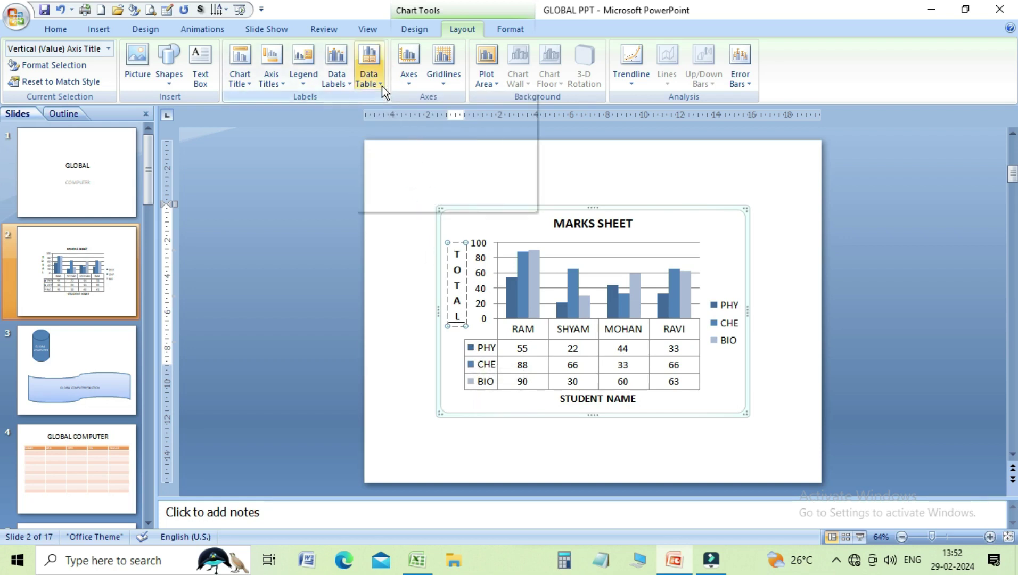
pyautogui.click(403, 113)
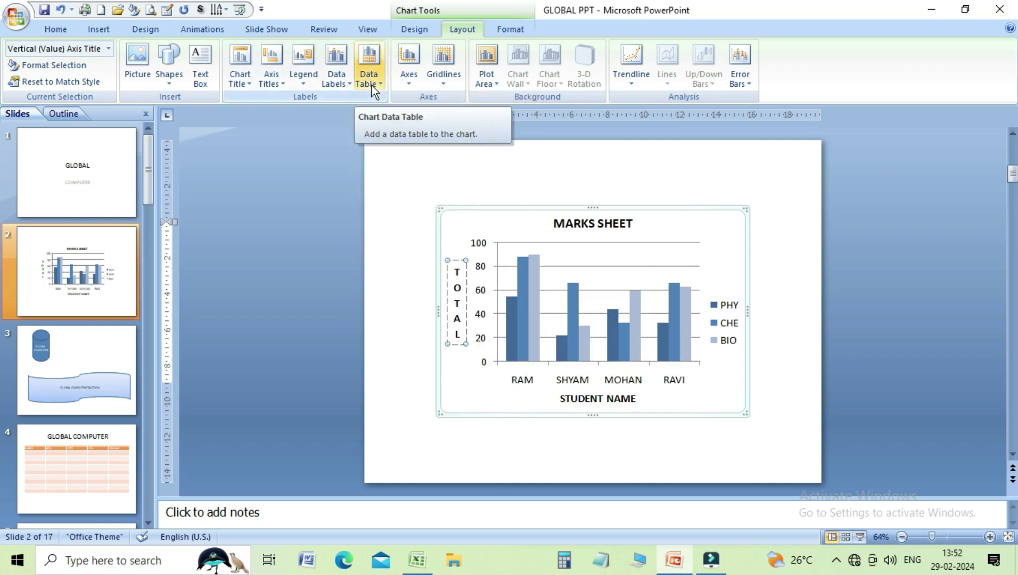
pyautogui.click(407, 87)
pyautogui.moveTo(462, 100)
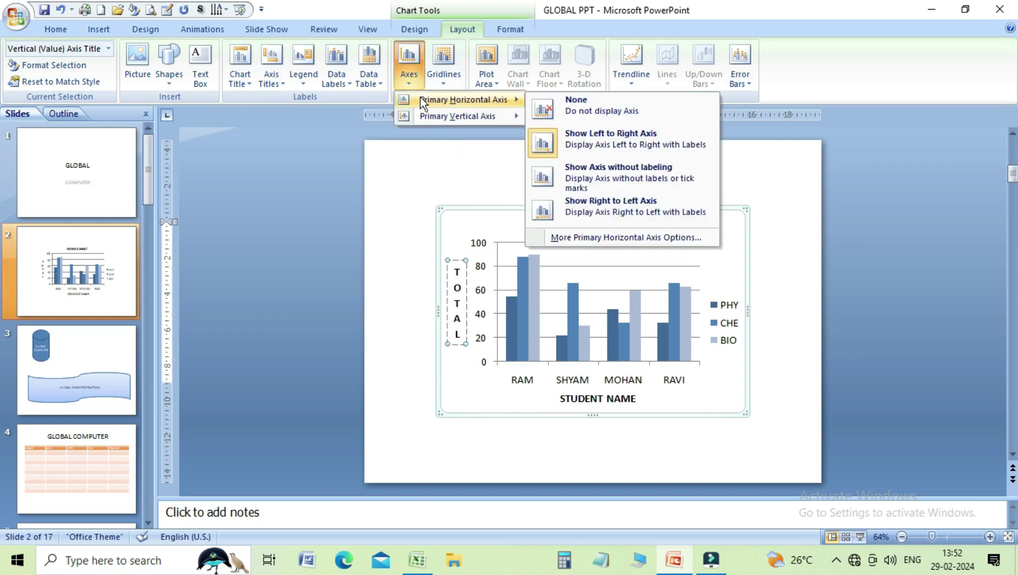
pyautogui.click(595, 147)
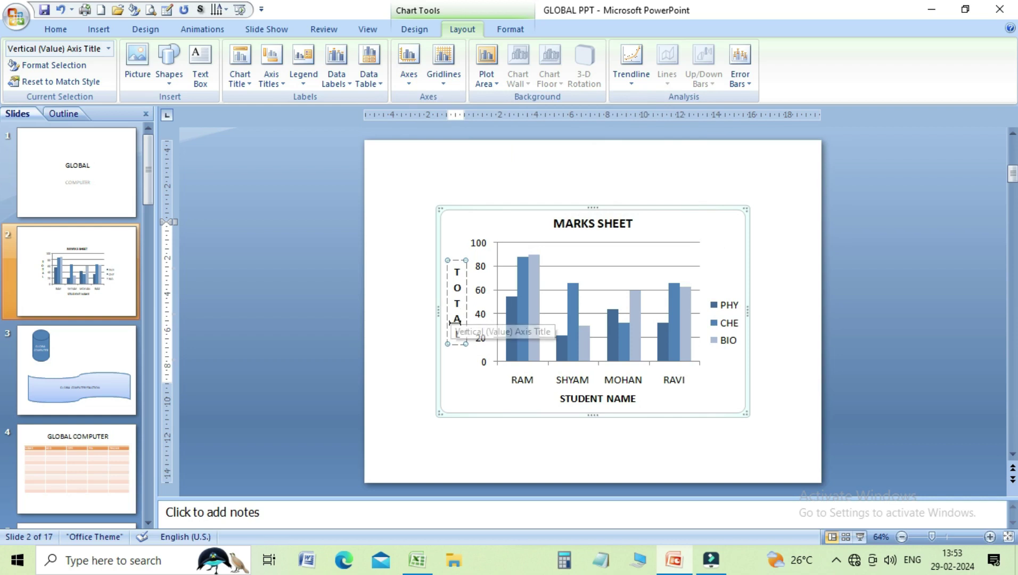
pyautogui.click(407, 82)
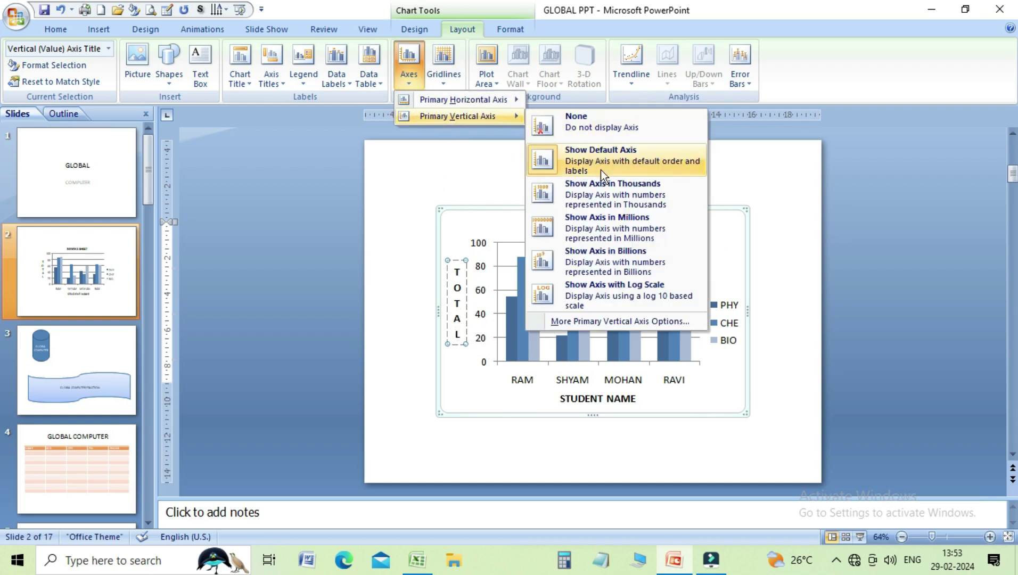
pyautogui.click(606, 203)
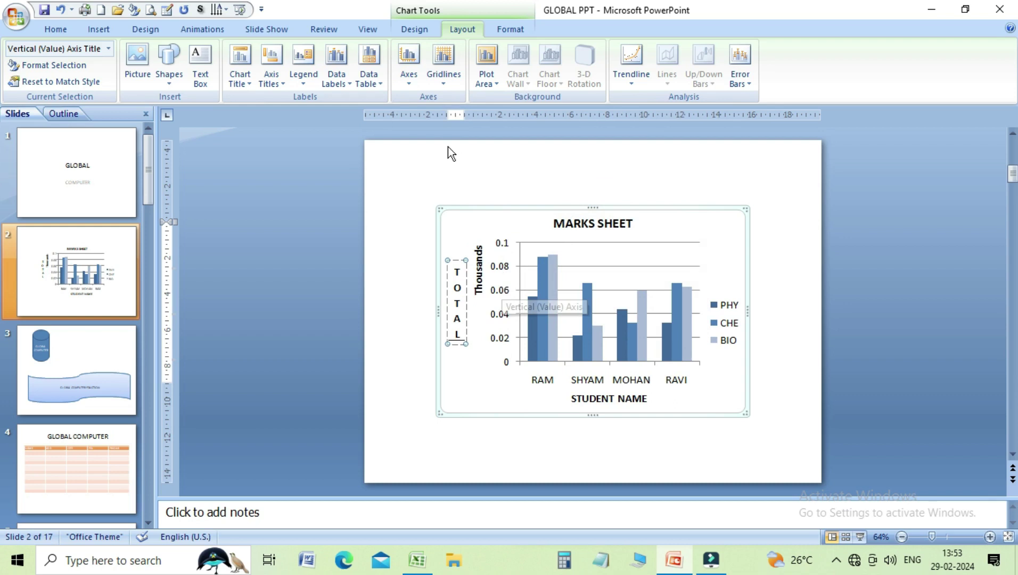
pyautogui.click(407, 80)
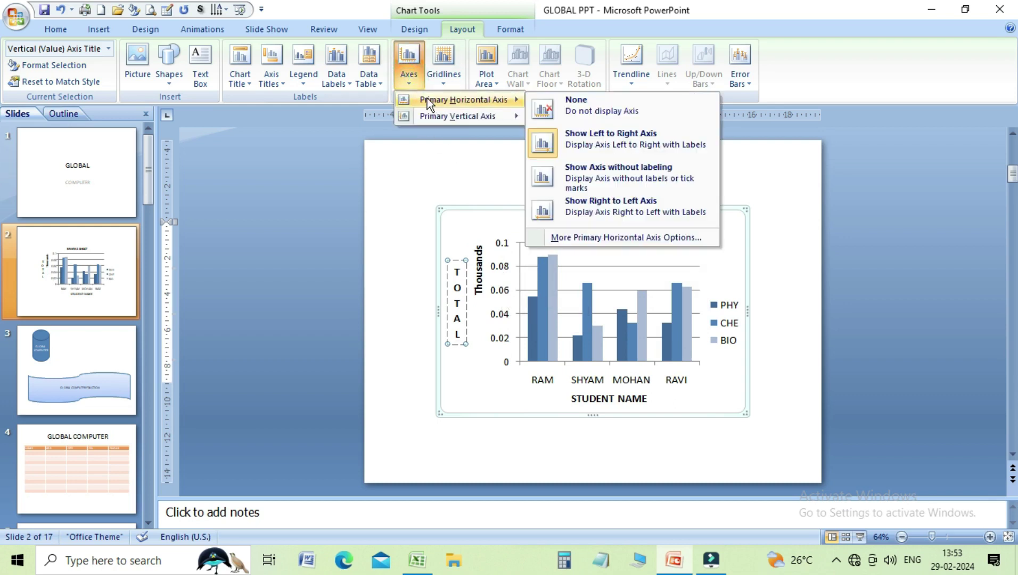
pyautogui.click(577, 209)
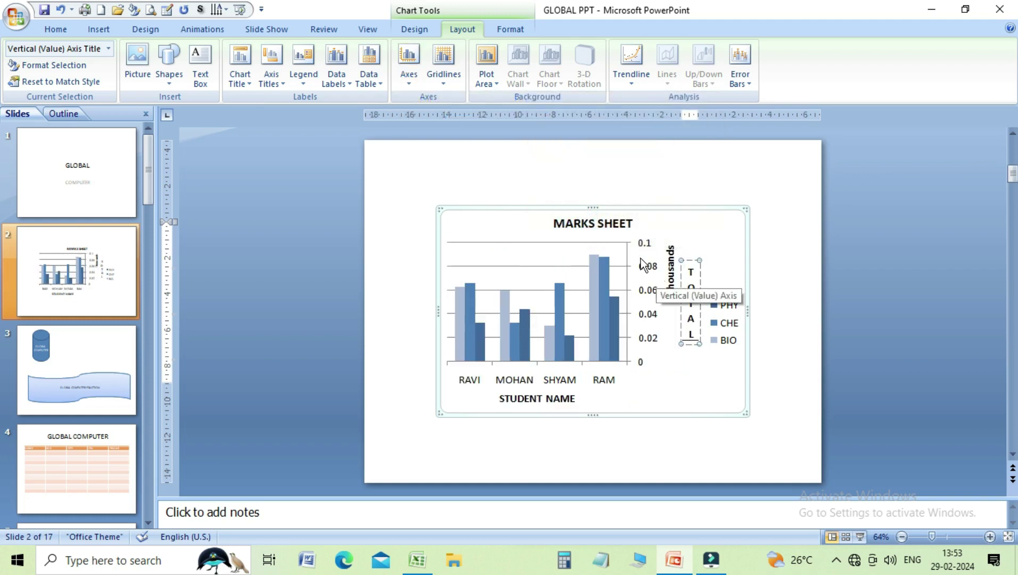
pyautogui.click(415, 81)
pyautogui.moveTo(464, 99)
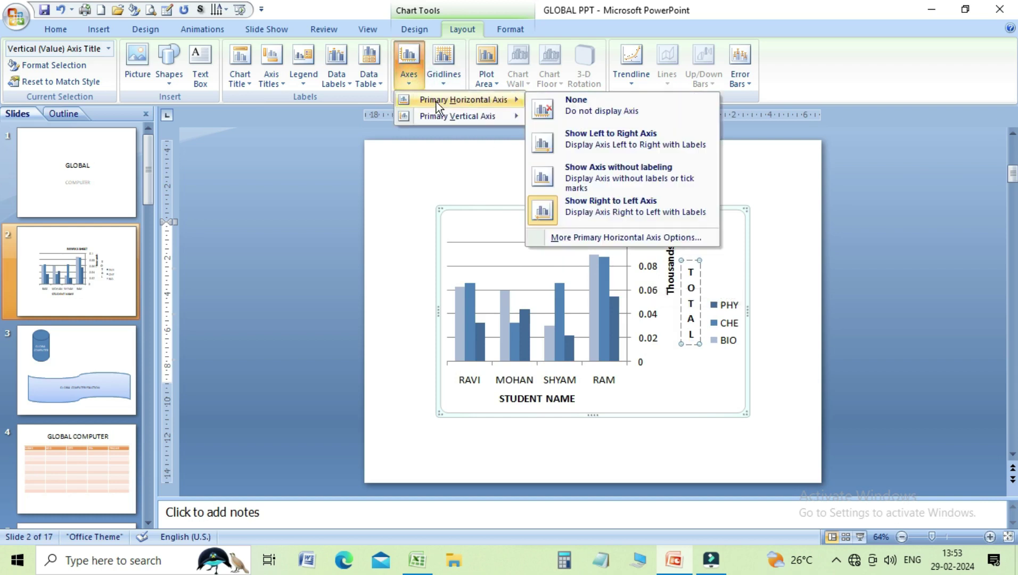
pyautogui.click(574, 109)
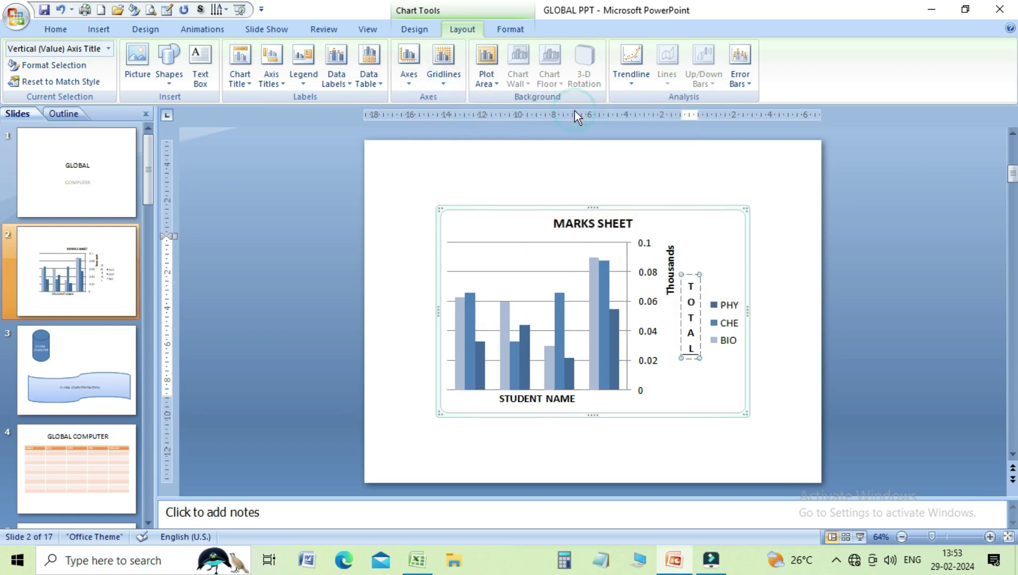
pyautogui.click(407, 81)
pyautogui.moveTo(457, 116)
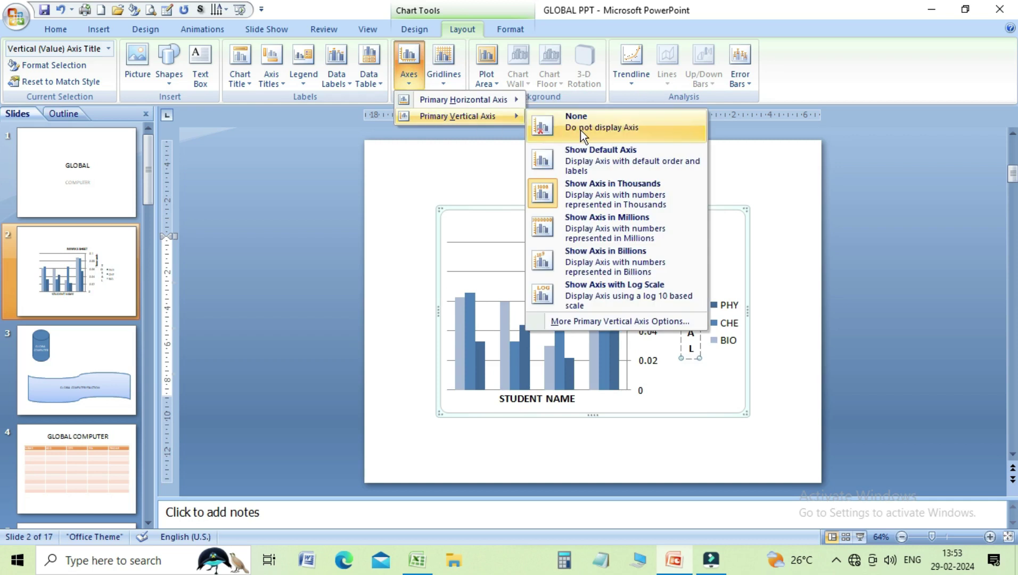
pyautogui.click(580, 129)
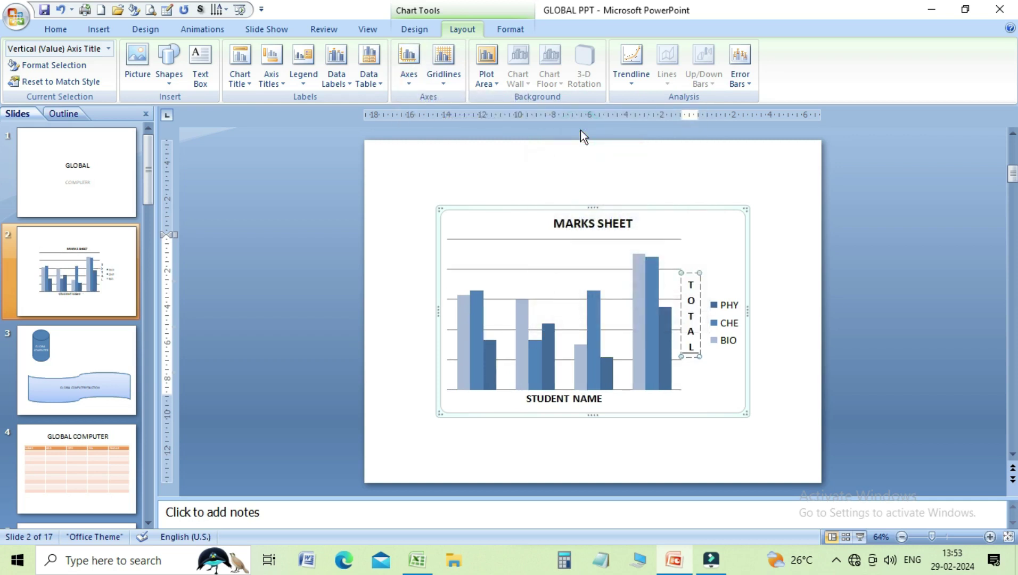
pyautogui.click(407, 79)
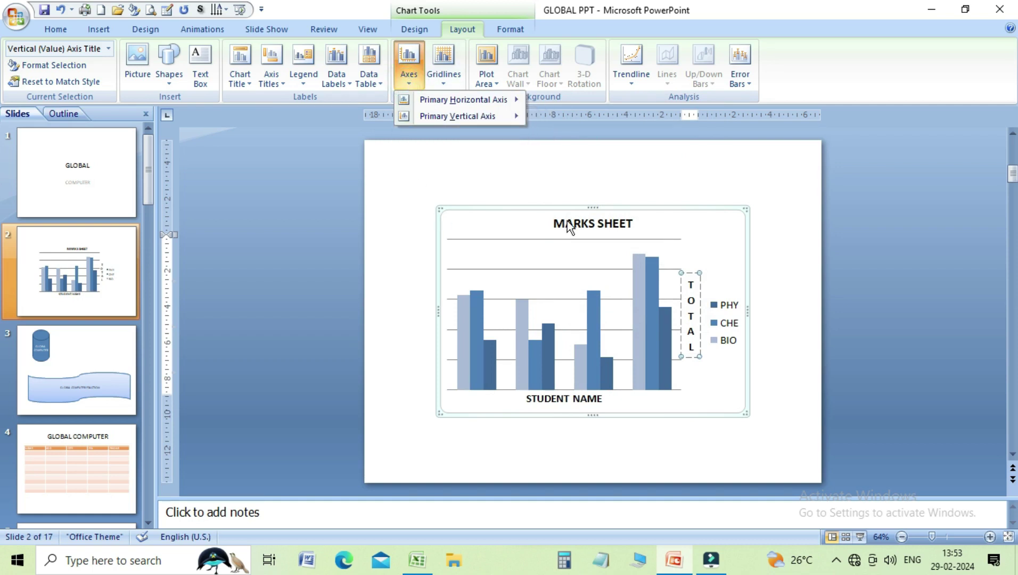
pyautogui.click(602, 249)
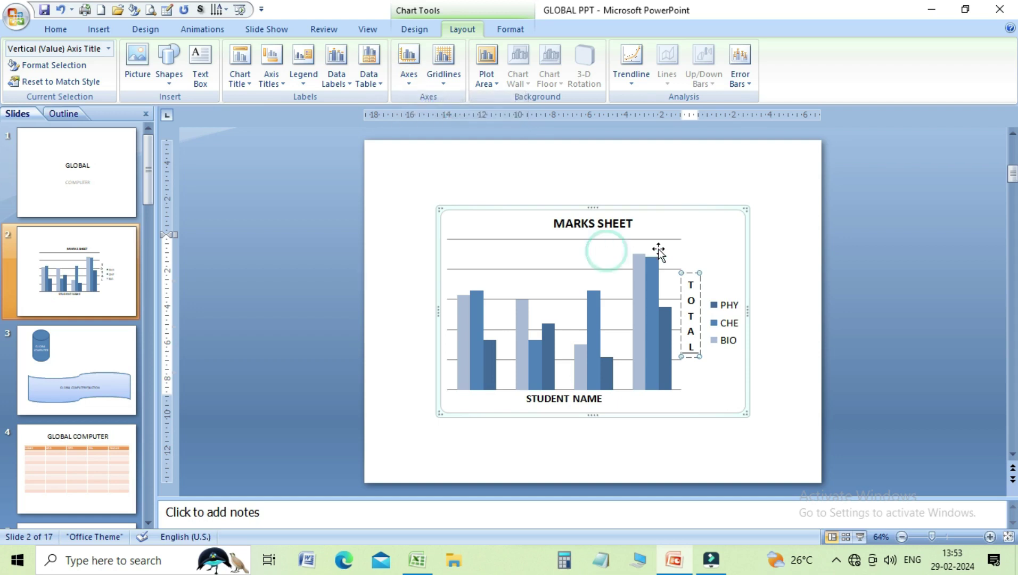
pyautogui.hotkey('ctrl', 'z')
pyautogui.hotkey('ctrl', 'z')
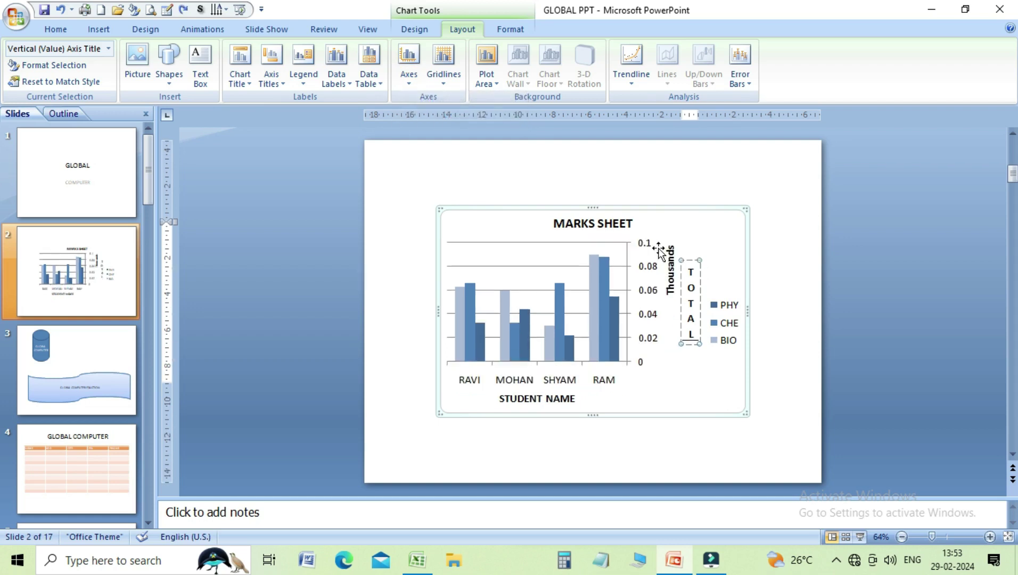
pyautogui.hotkey('ctrl', 'z')
pyautogui.hotkey('ctrl', 'z')
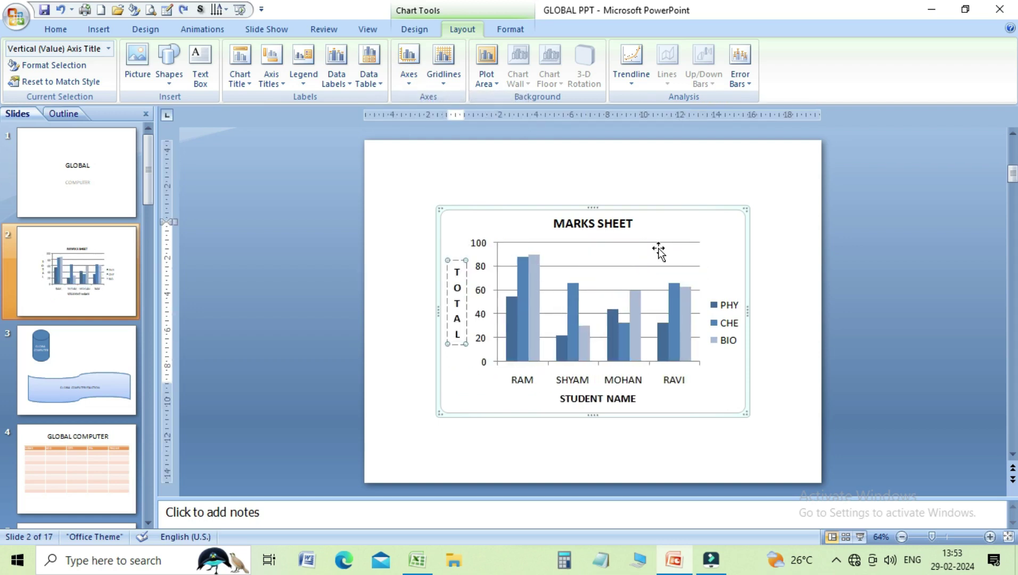
# Try major, minor, then major and minor horizontal gridlines on the chart.
pyautogui.click(448, 84)
pyautogui.moveTo(501, 99)
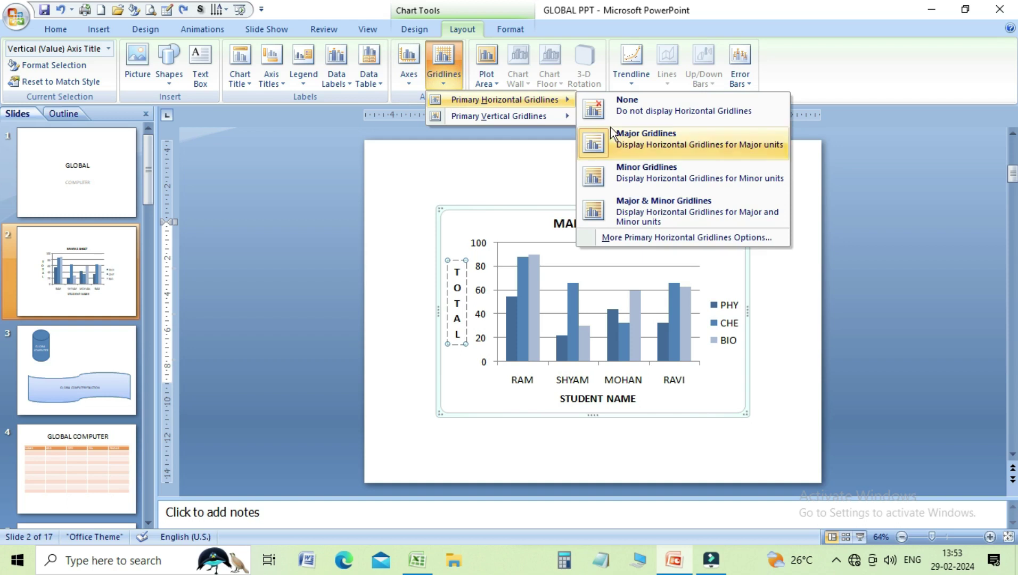
pyautogui.click(680, 138)
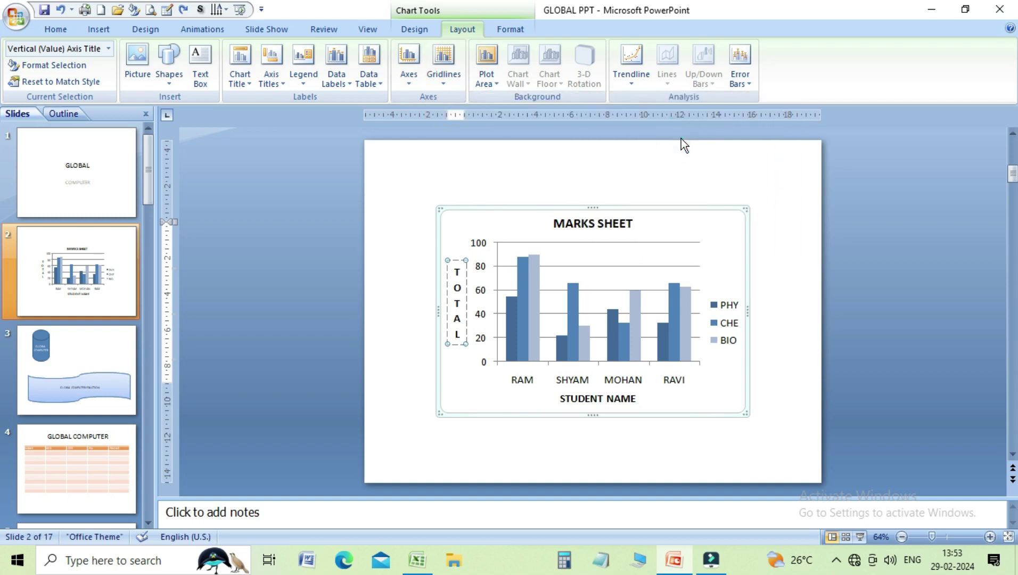
pyautogui.click(622, 283)
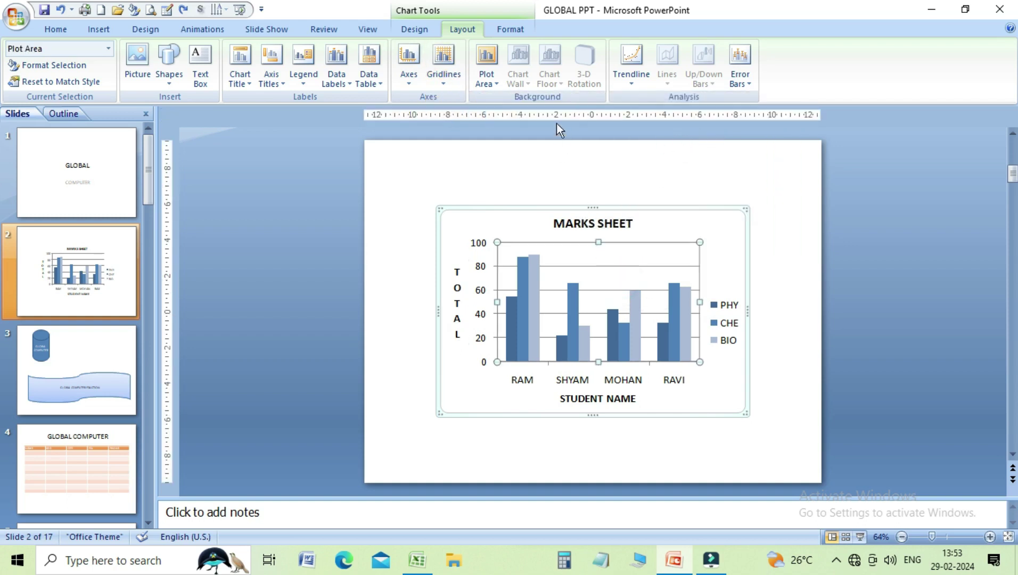
pyautogui.click(450, 86)
pyautogui.moveTo(504, 100)
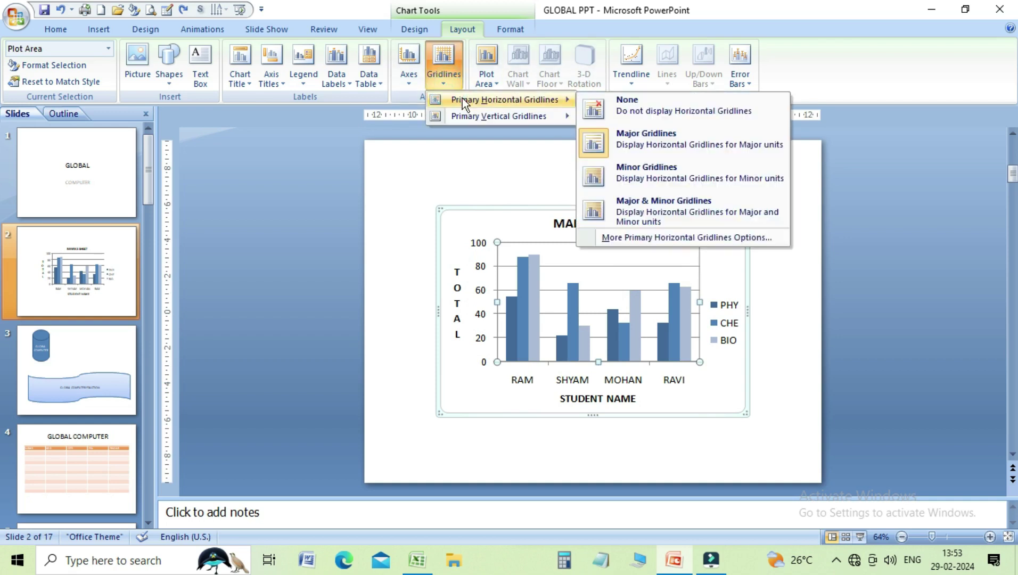
pyautogui.click(634, 172)
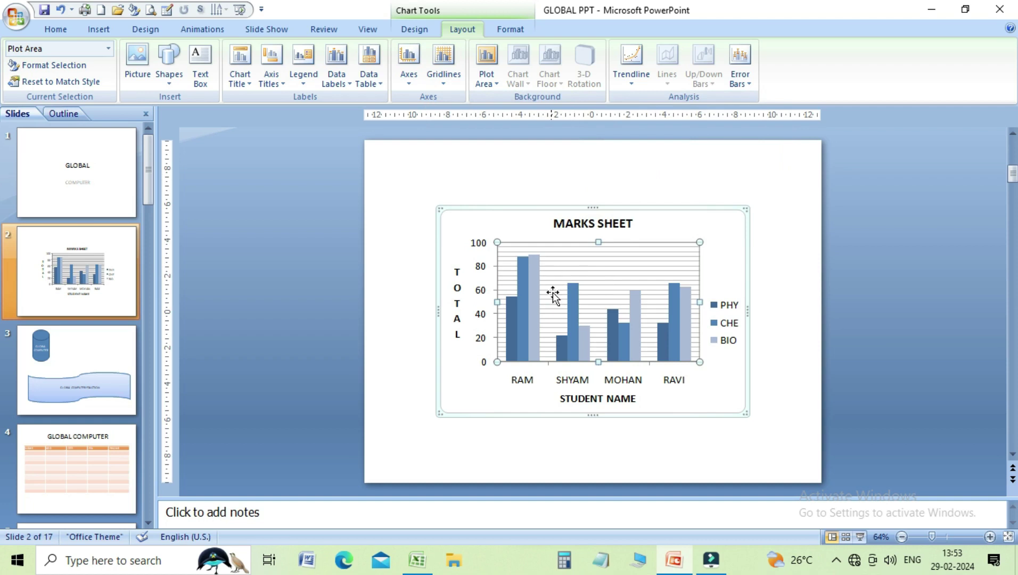
pyautogui.click(458, 84)
pyautogui.moveTo(504, 100)
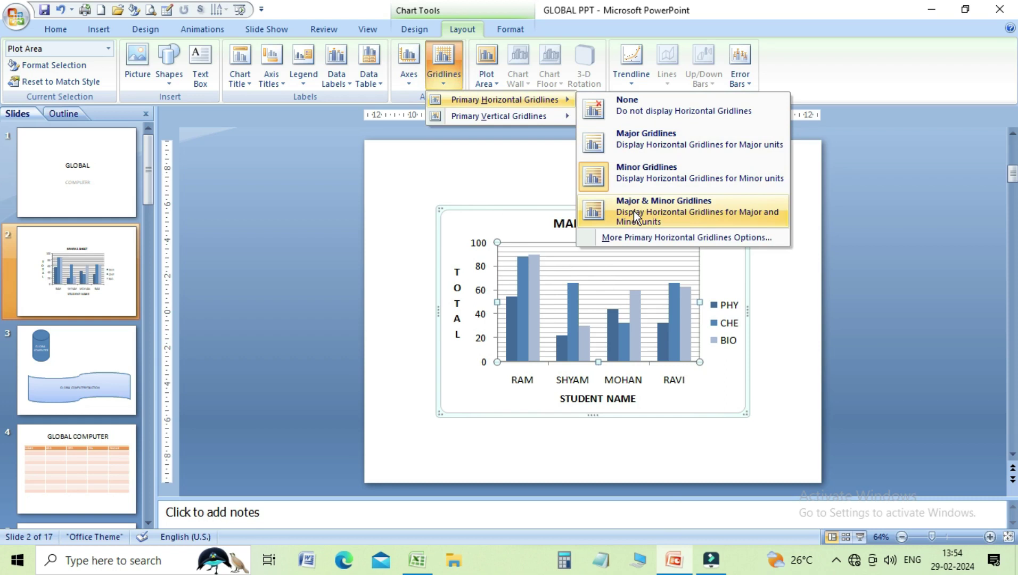
pyautogui.click(634, 210)
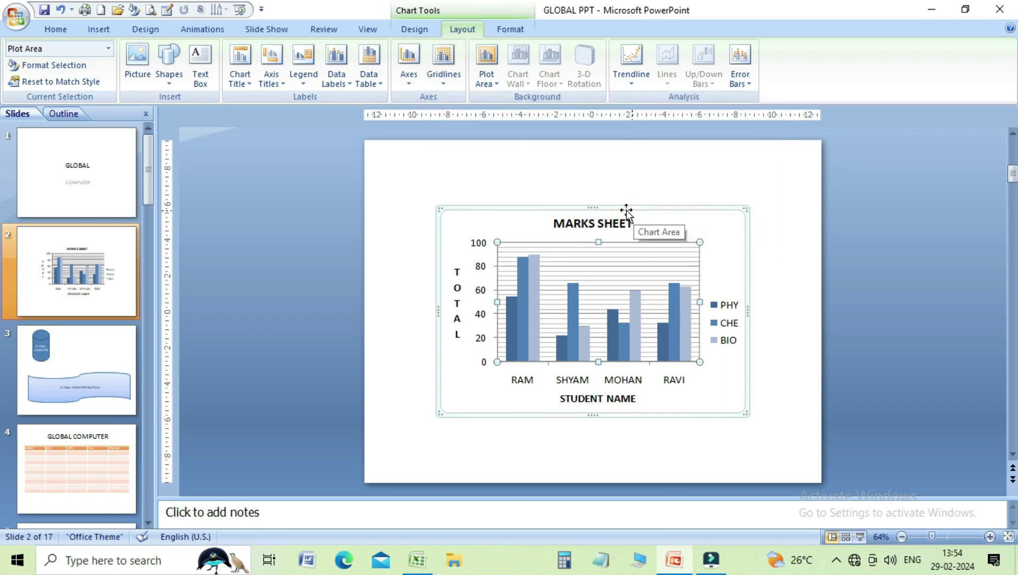
# Remove the horizontal gridlines and add major vertical gridlines.
pyautogui.click(452, 85)
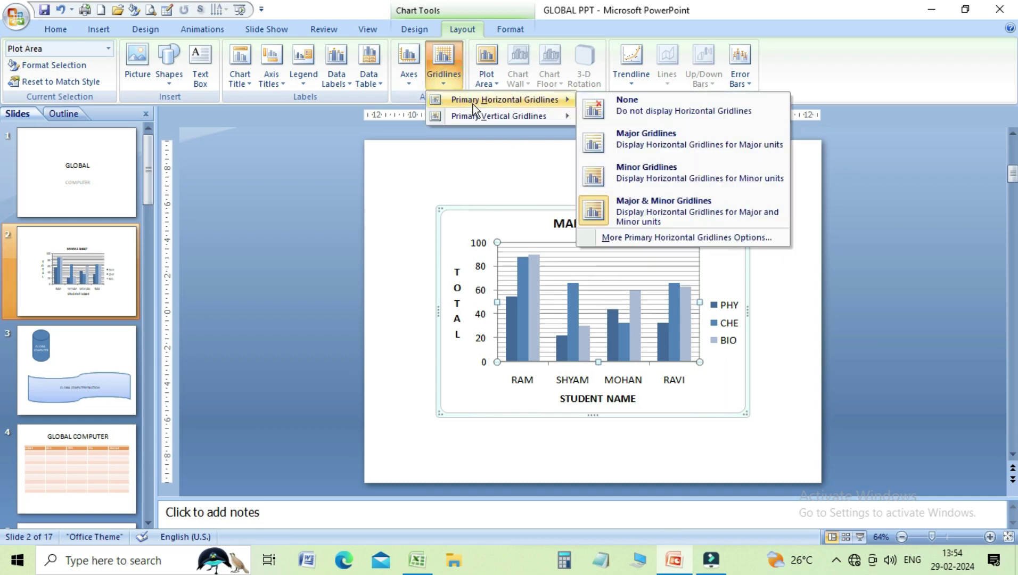
pyautogui.click(623, 109)
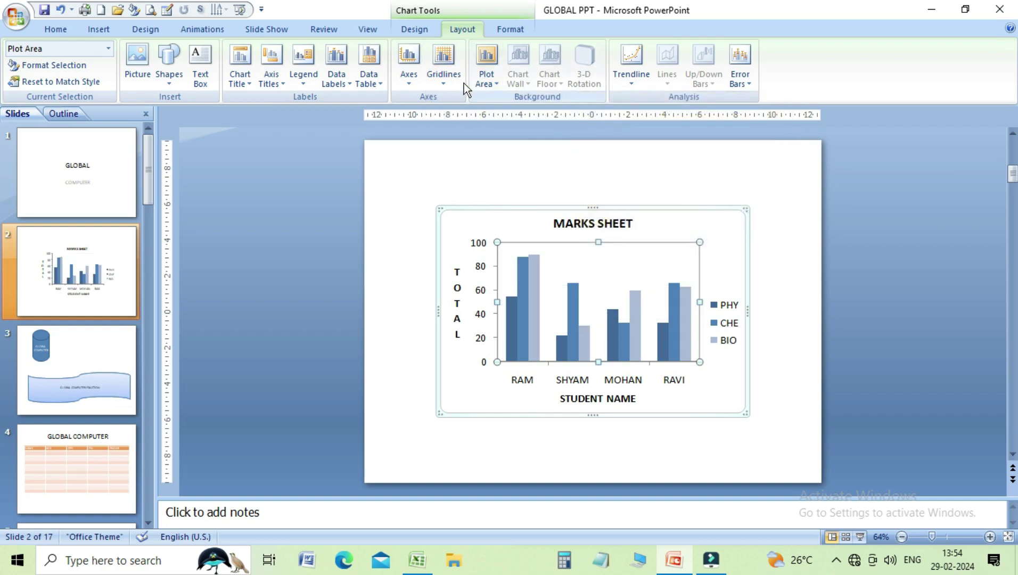
pyautogui.click(443, 80)
pyautogui.moveTo(498, 116)
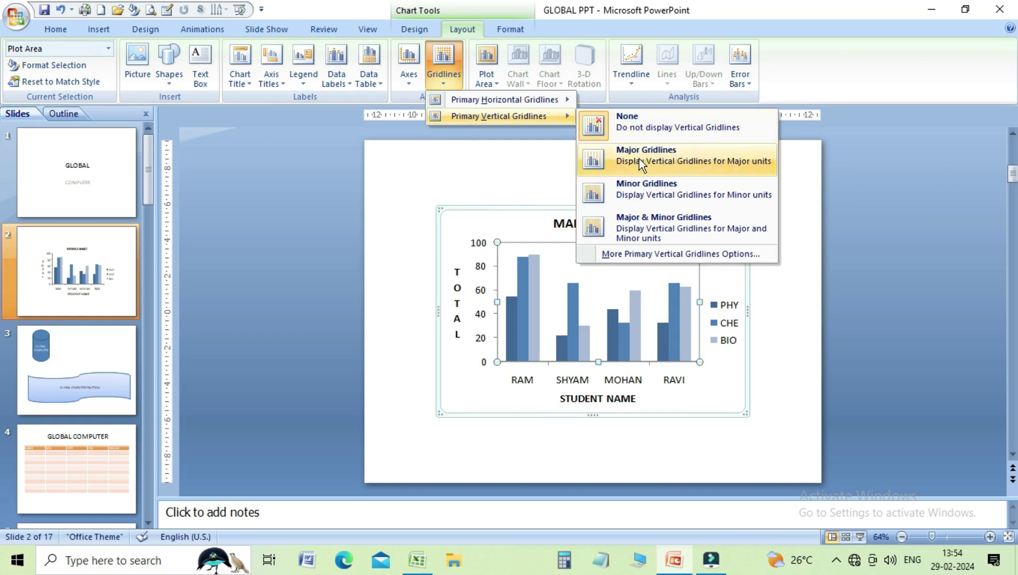
pyautogui.click(641, 194)
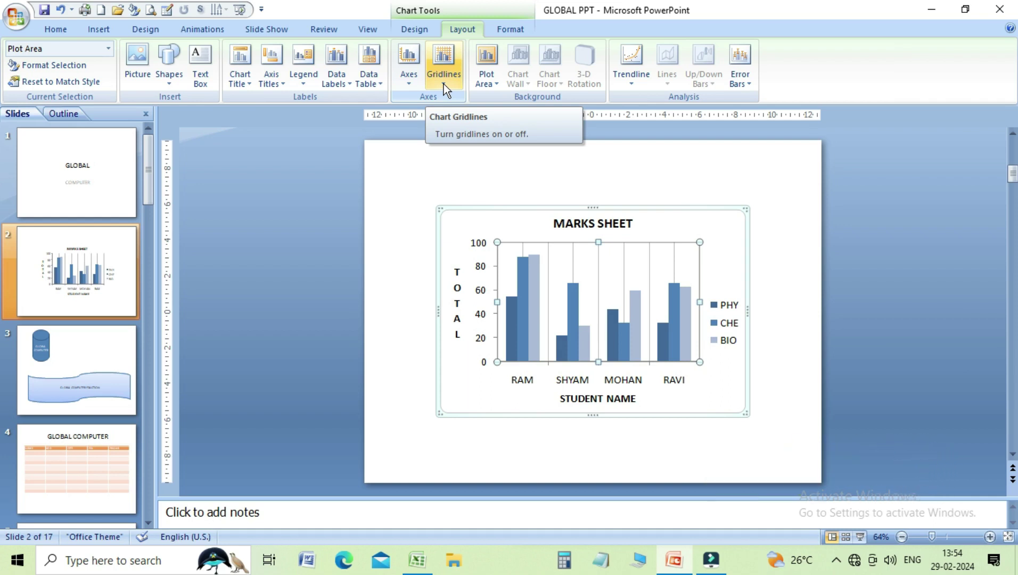
pyautogui.click(497, 84)
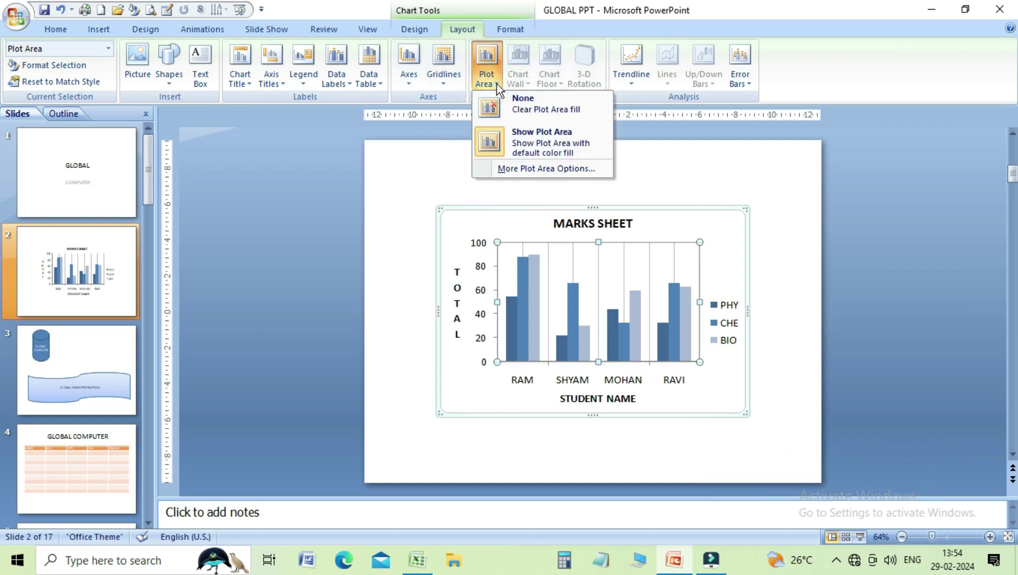
pyautogui.click(528, 142)
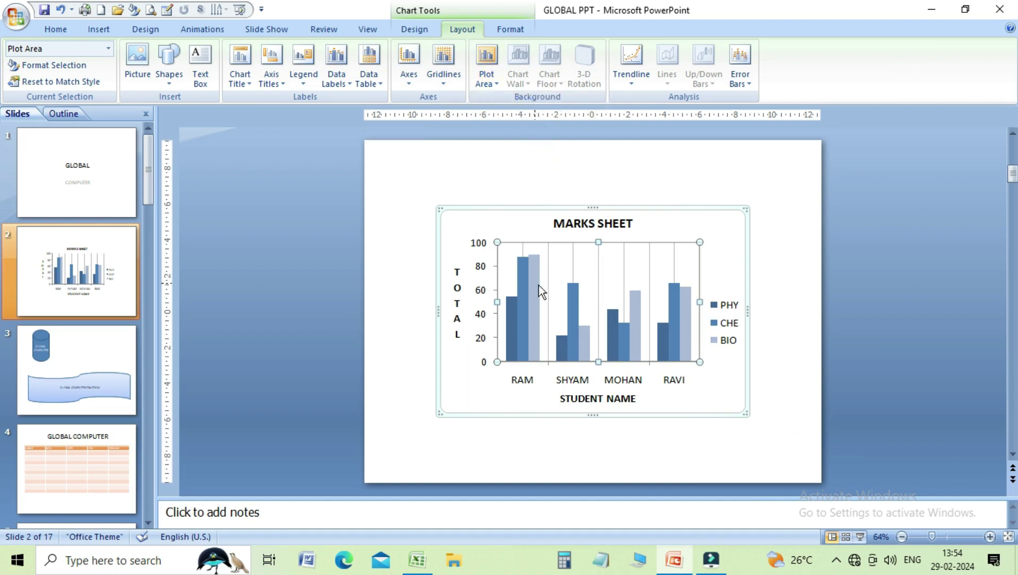
pyautogui.click(567, 274)
pyautogui.click(573, 223)
pyautogui.click(603, 276)
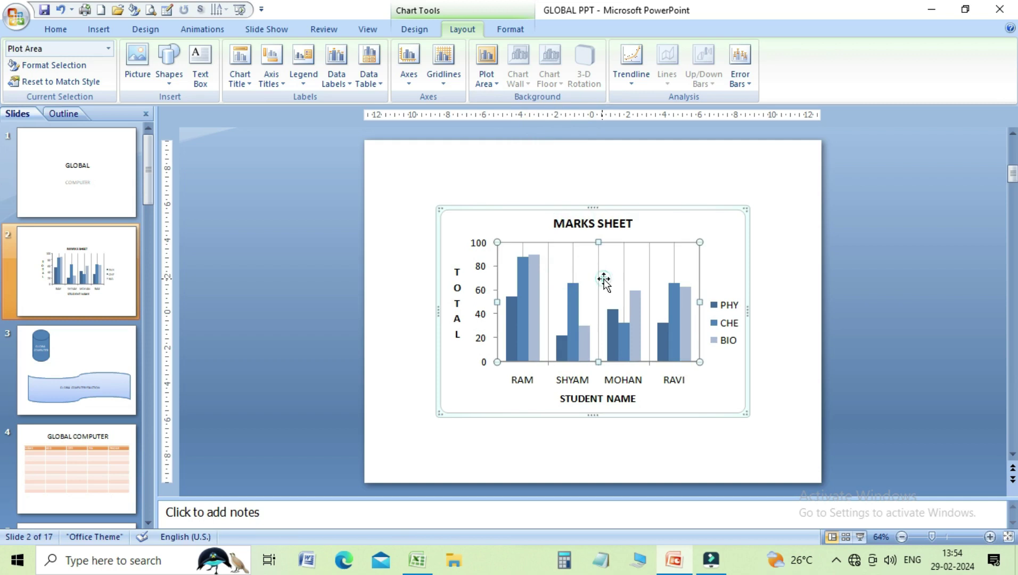
pyautogui.click(500, 82)
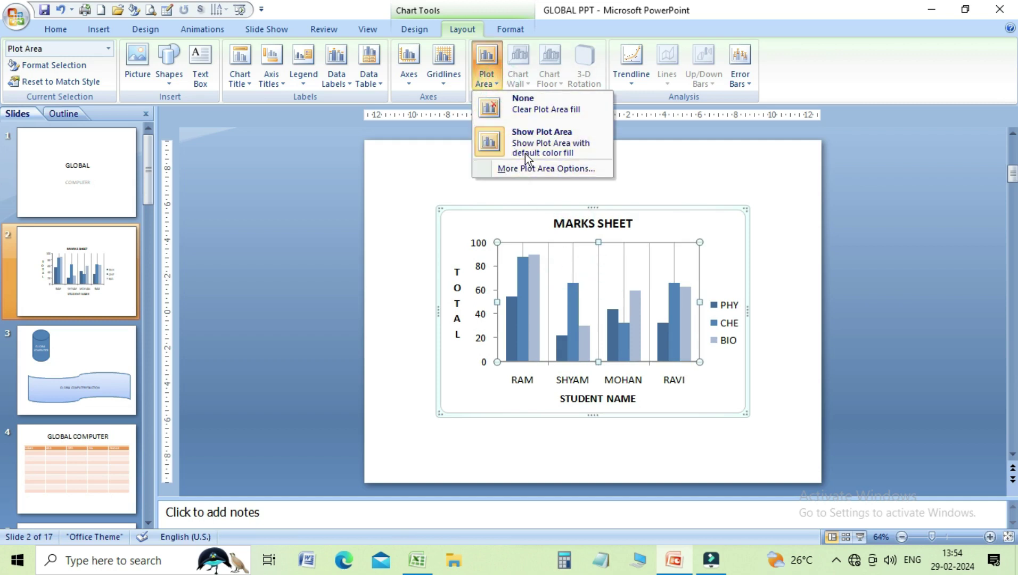
pyautogui.click(531, 106)
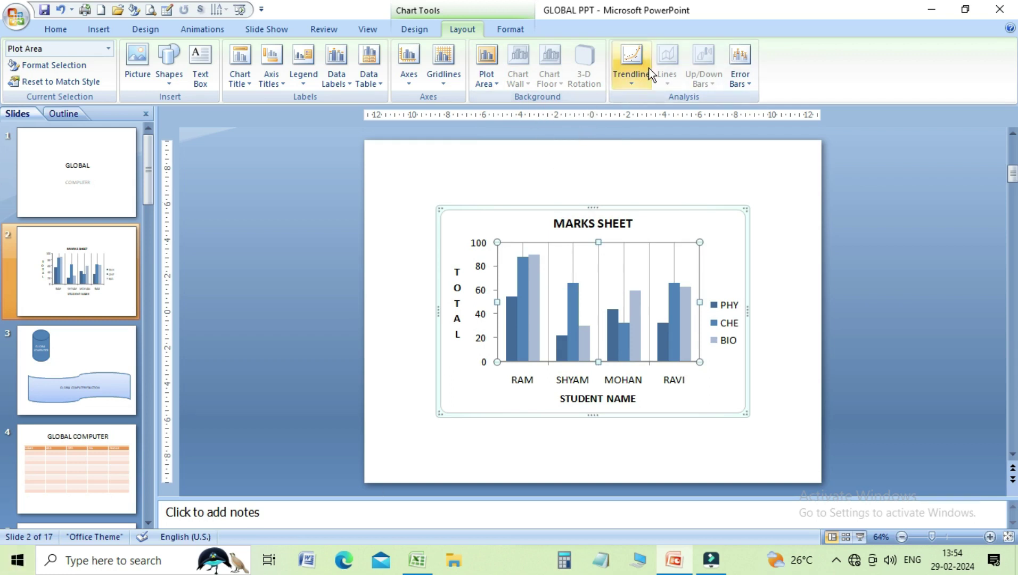
pyautogui.click(633, 84)
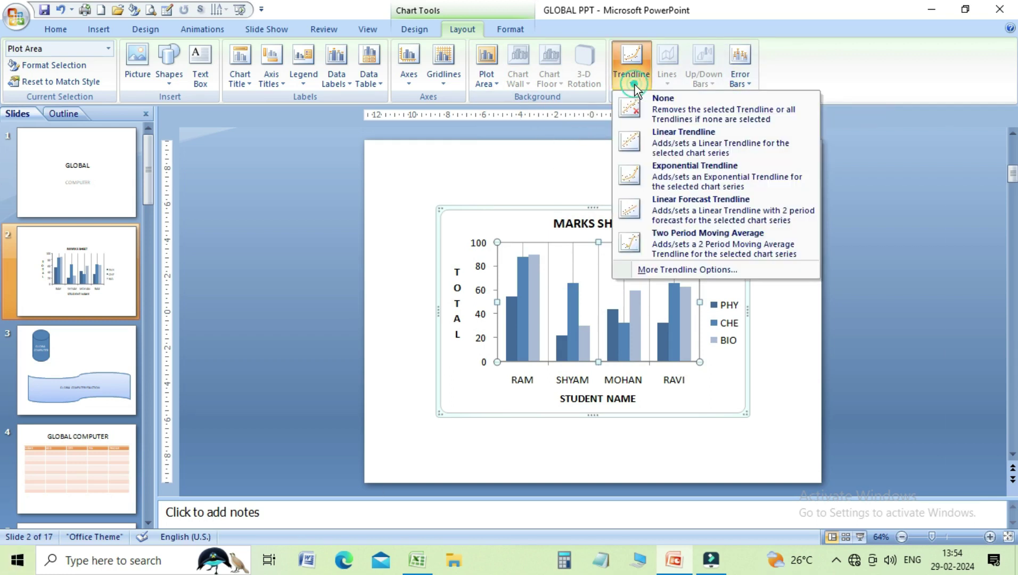
pyautogui.click(679, 148)
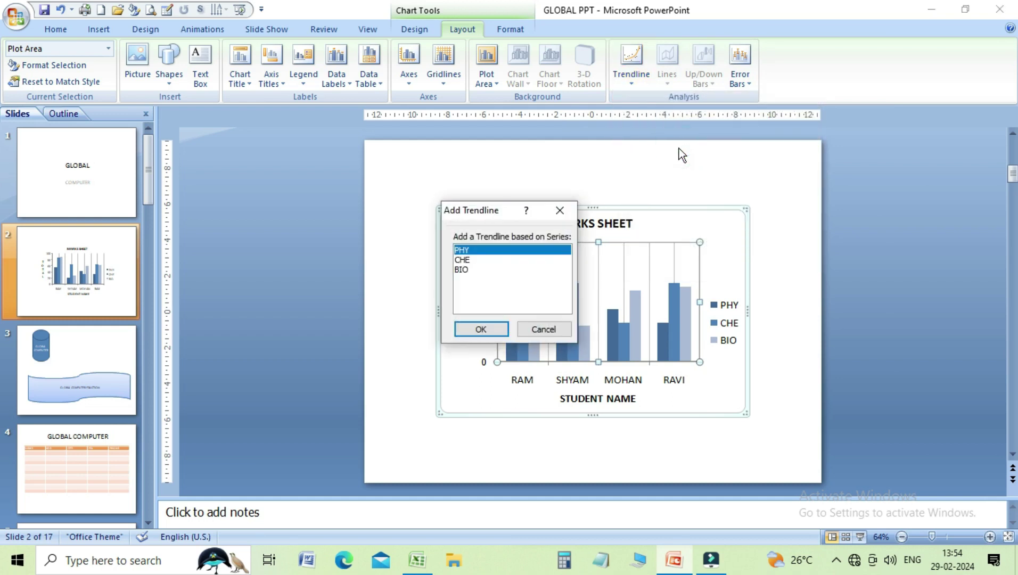
pyautogui.click(481, 330)
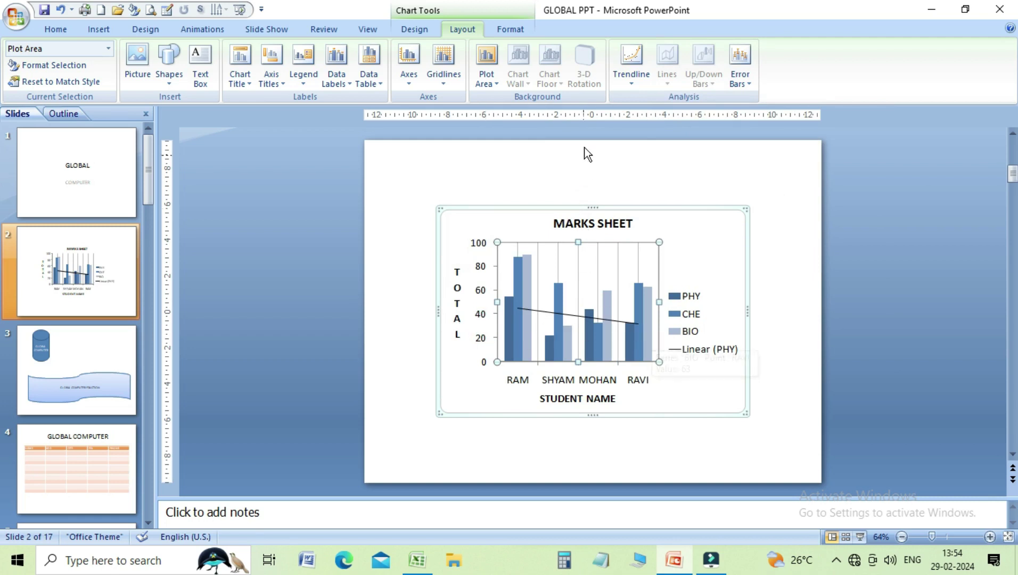
pyautogui.click(639, 86)
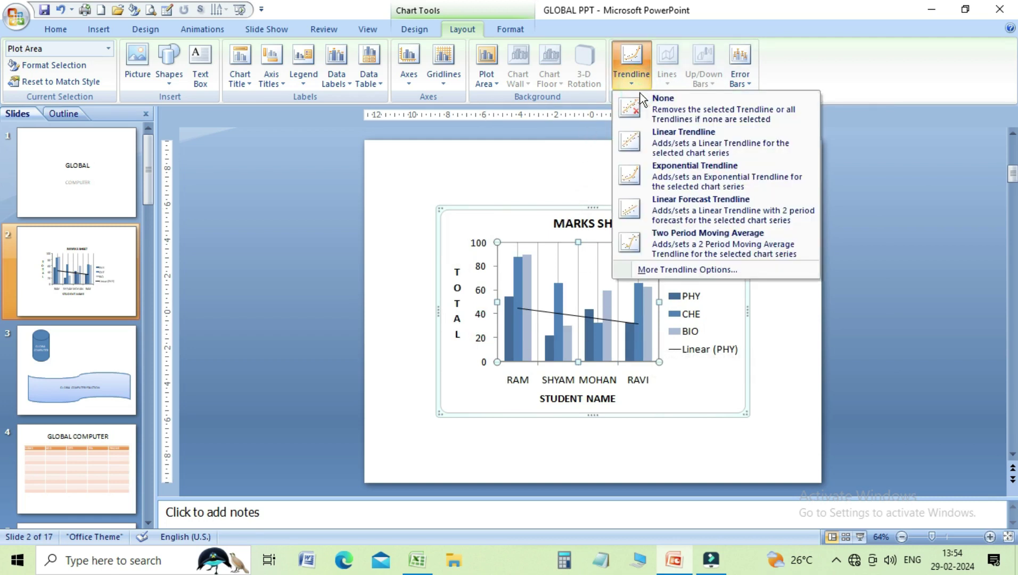
pyautogui.click(660, 174)
pyautogui.click(468, 261)
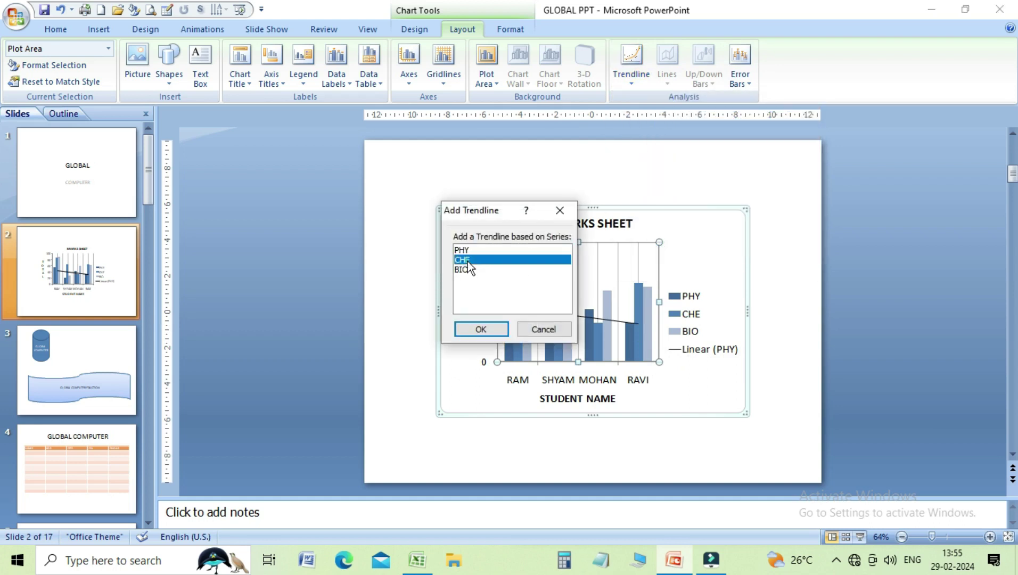
pyautogui.click(481, 329)
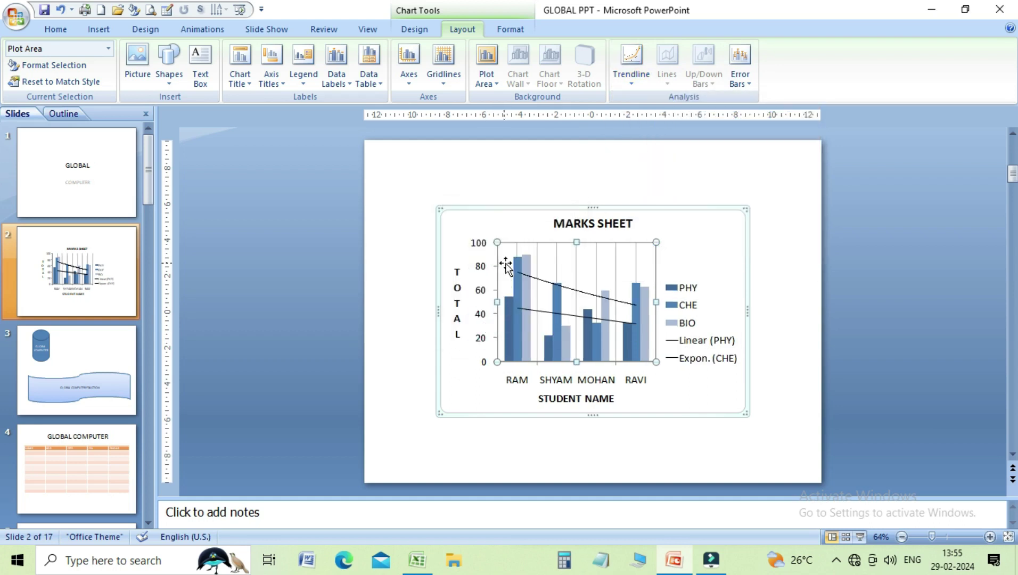
pyautogui.click(633, 82)
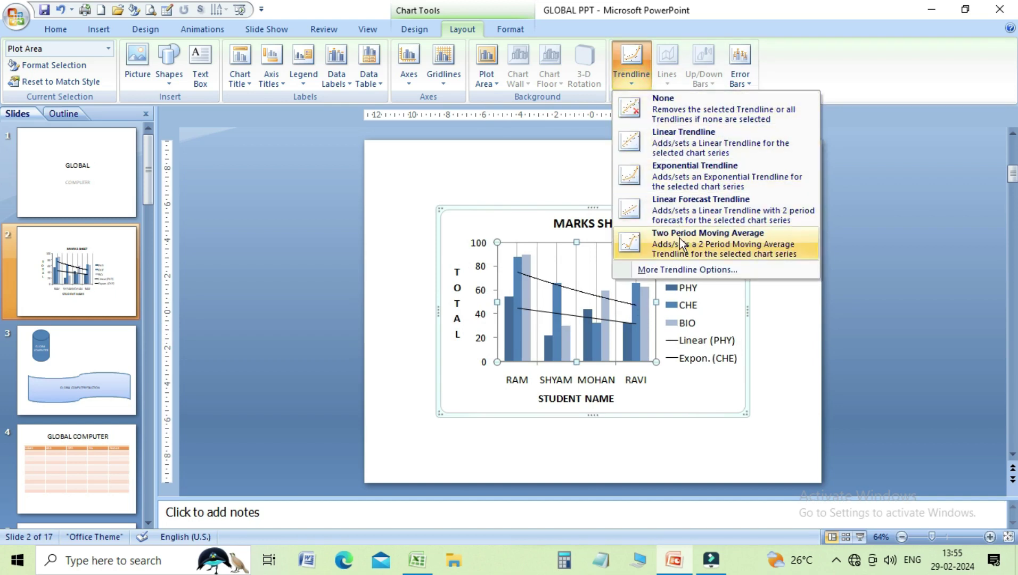
pyautogui.click(680, 238)
pyautogui.click(469, 270)
pyautogui.click(482, 329)
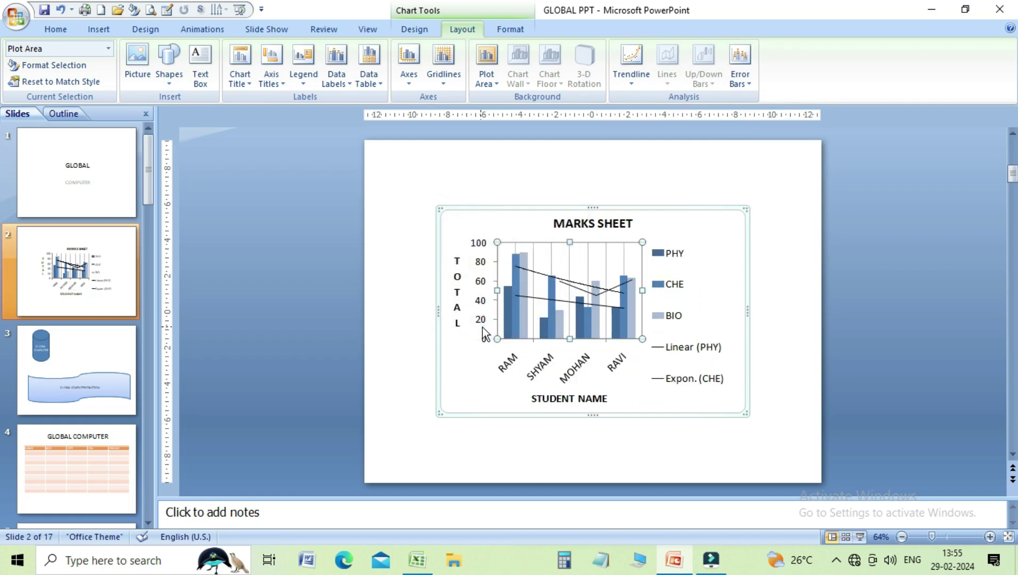
pyautogui.click(630, 82)
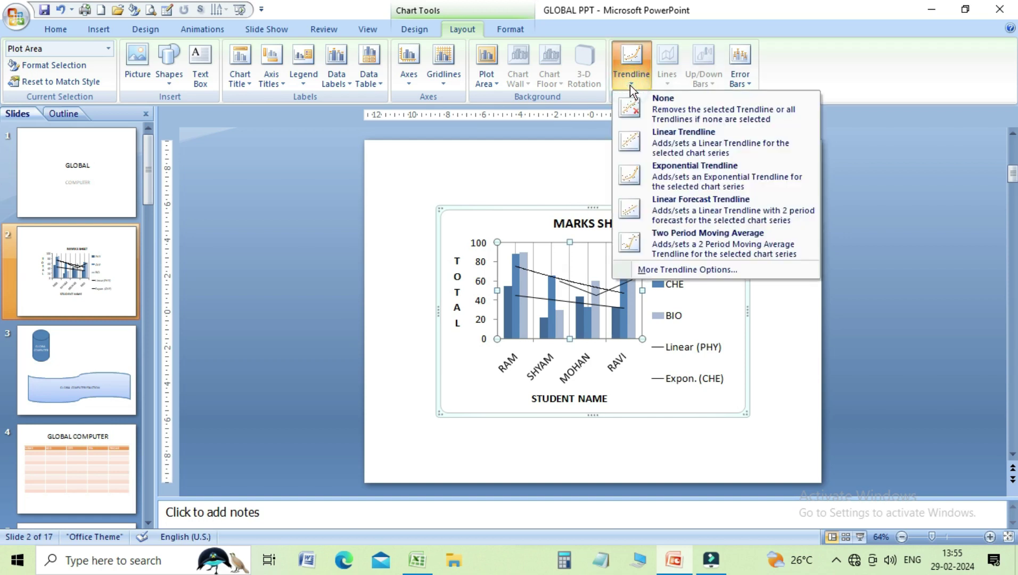
pyautogui.click(652, 109)
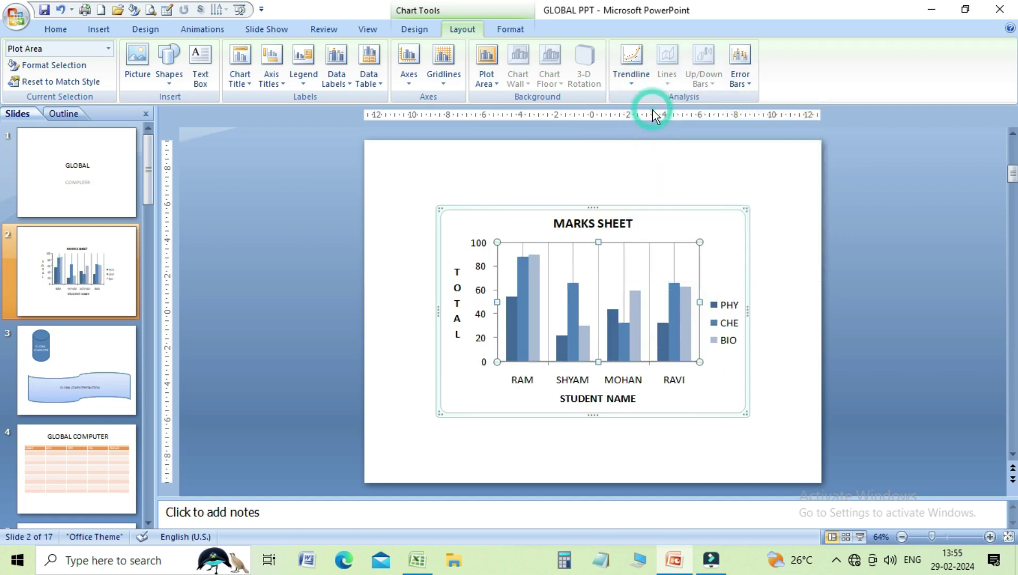
pyautogui.click(741, 83)
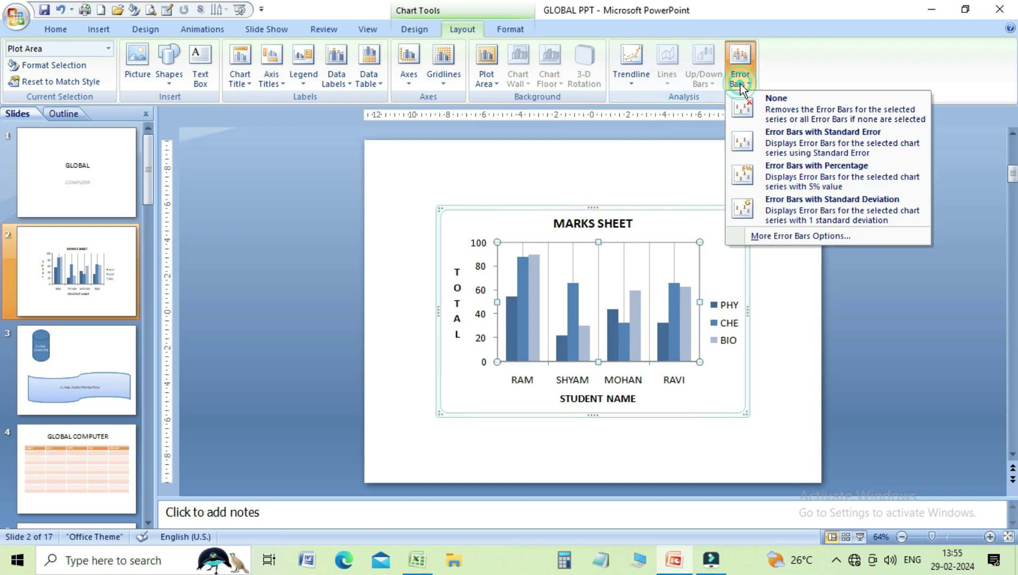
pyautogui.click(785, 141)
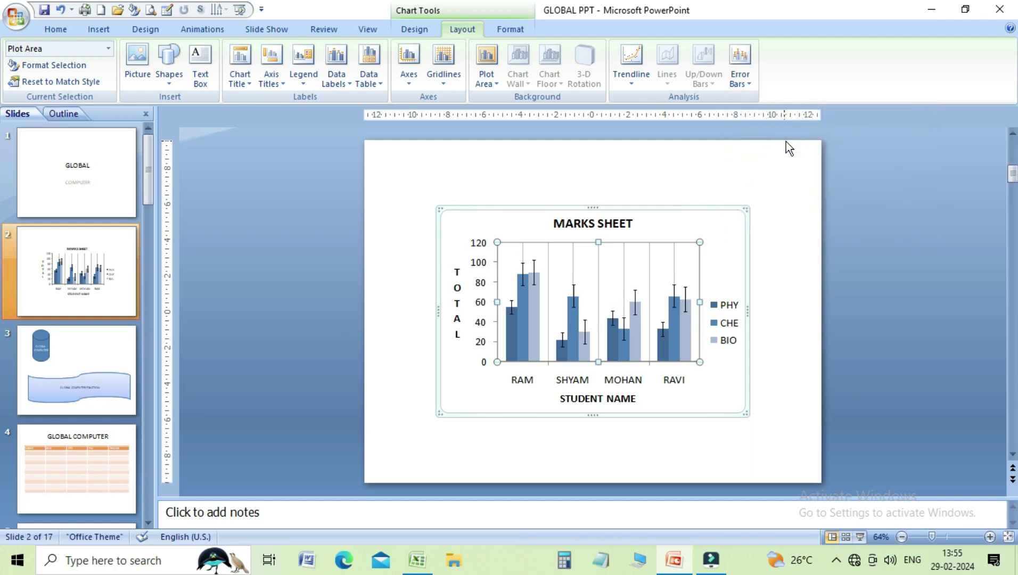
pyautogui.click(746, 84)
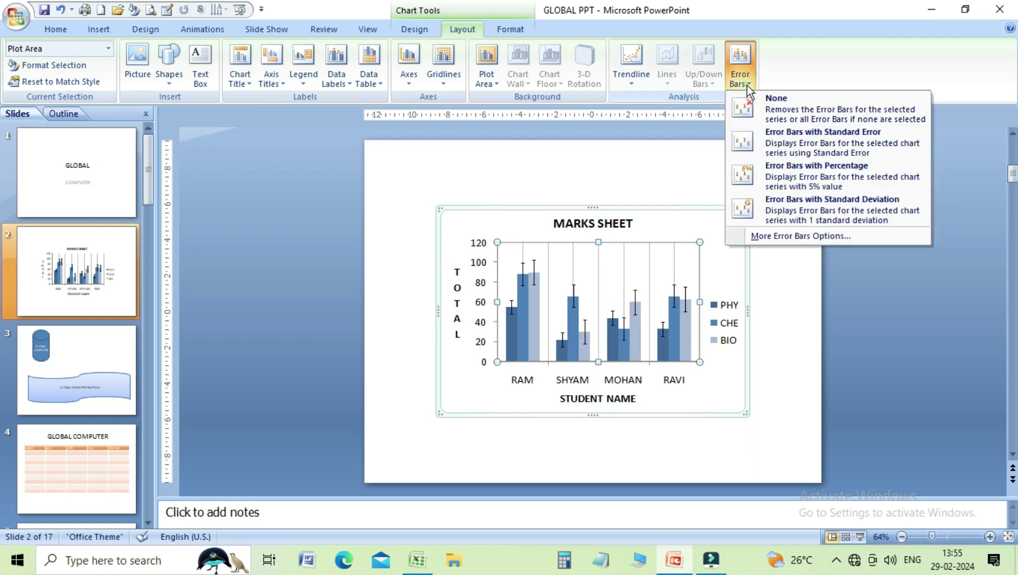
pyautogui.click(802, 170)
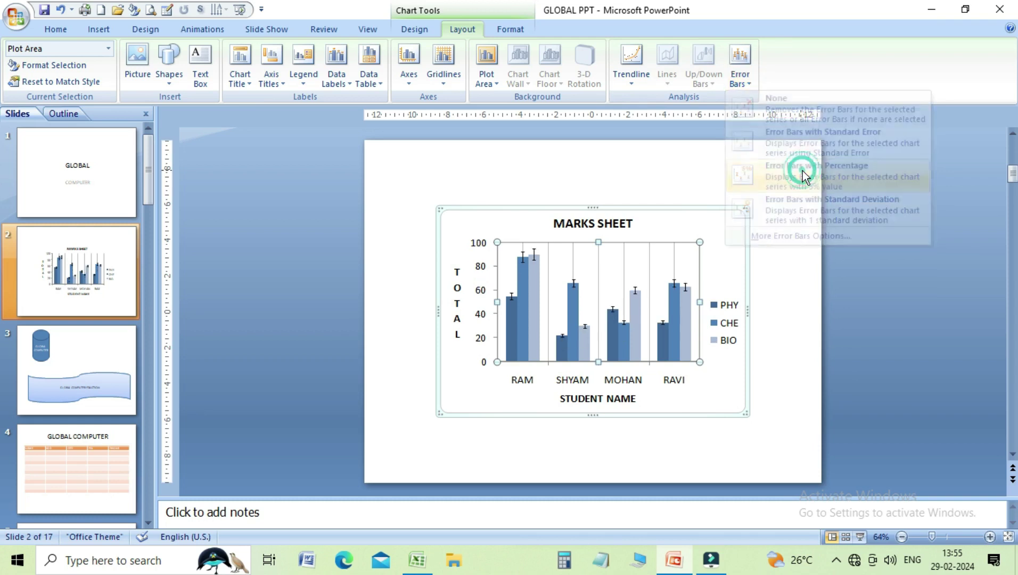
pyautogui.click(750, 88)
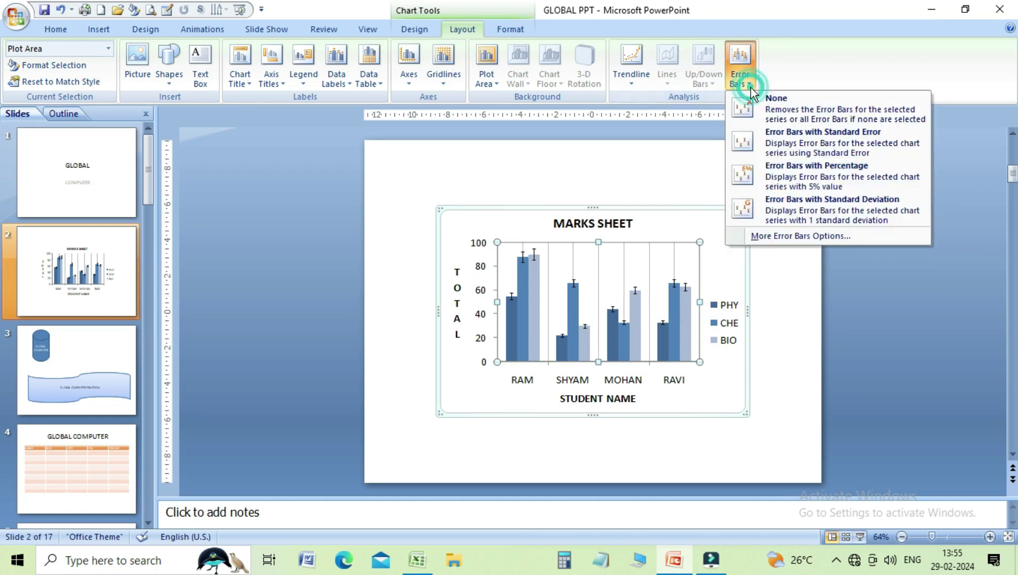
pyautogui.click(786, 205)
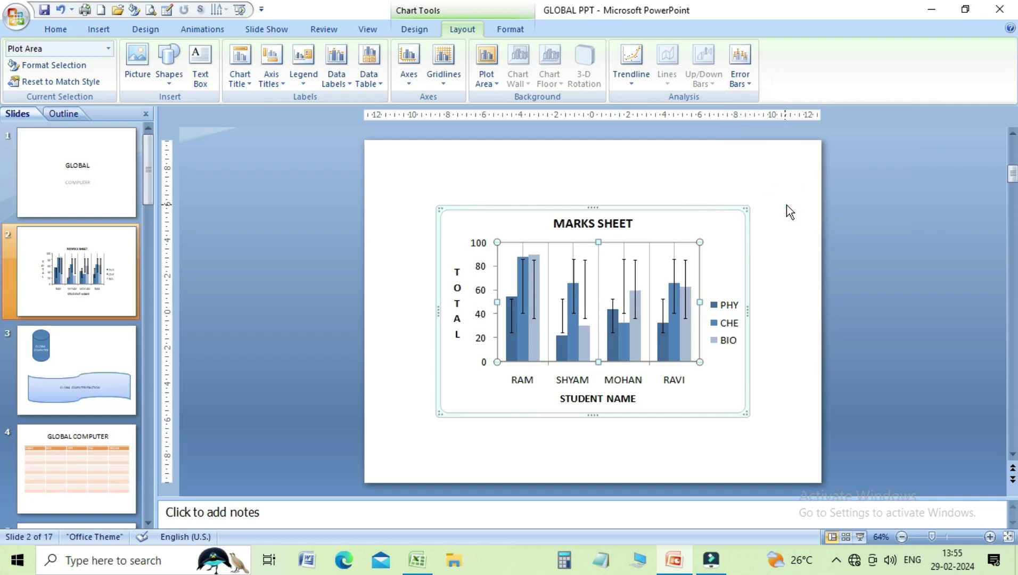
pyautogui.click(752, 83)
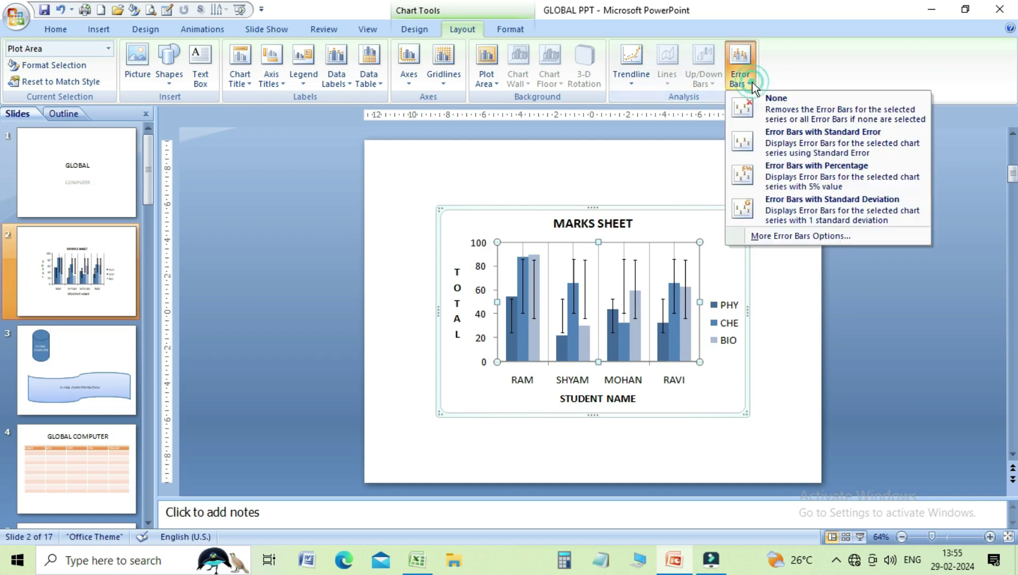
pyautogui.click(765, 111)
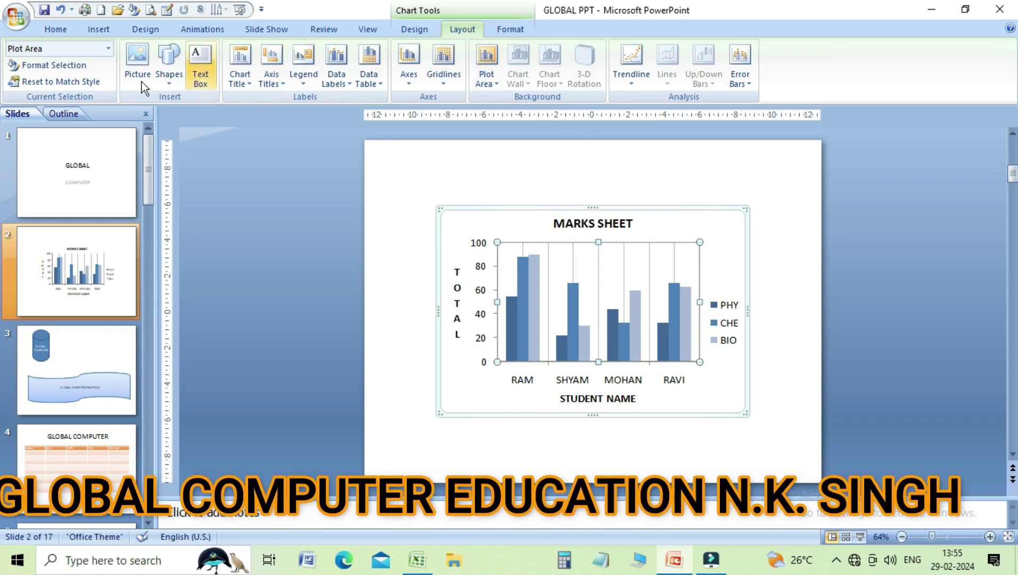
pyautogui.click(109, 48)
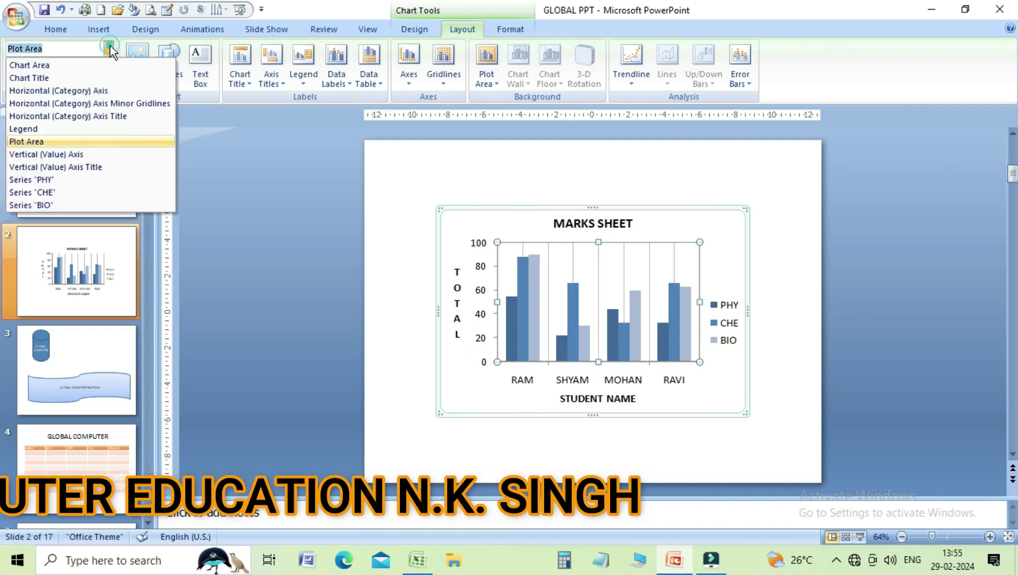
pyautogui.click(109, 48)
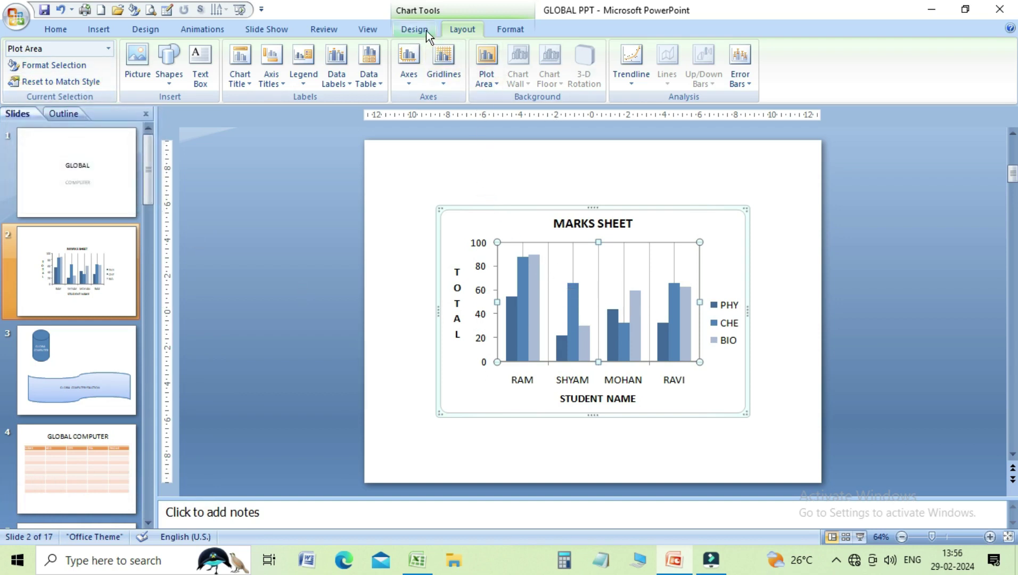
# Change the chart type to Line with Markers.
pyautogui.click(412, 32)
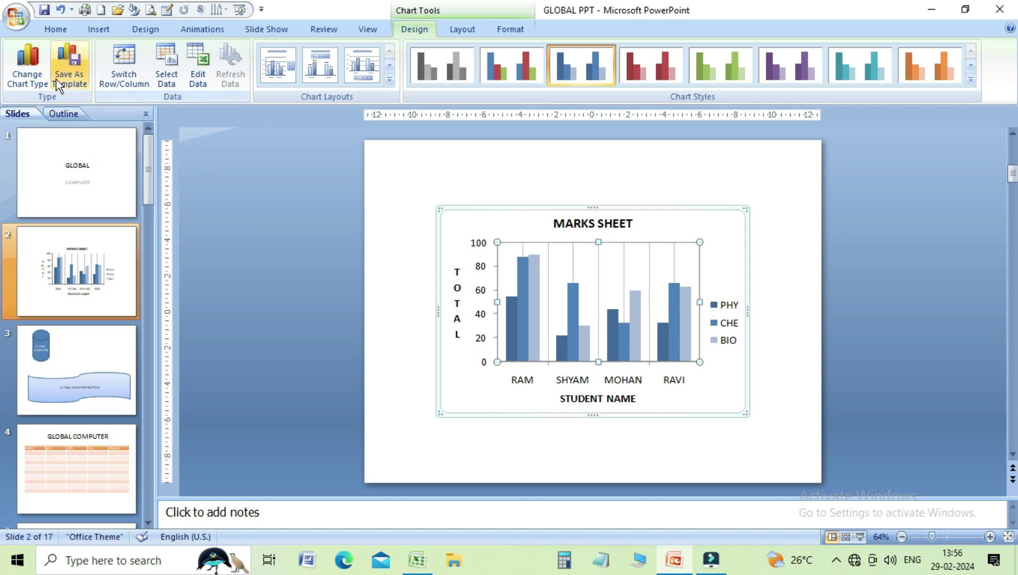
pyautogui.click(36, 77)
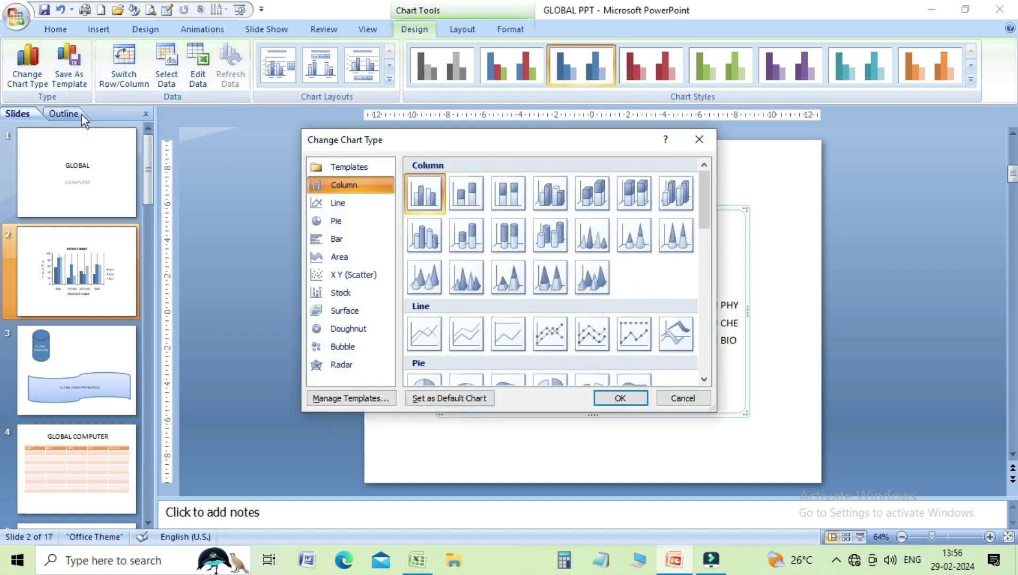
pyautogui.click(340, 207)
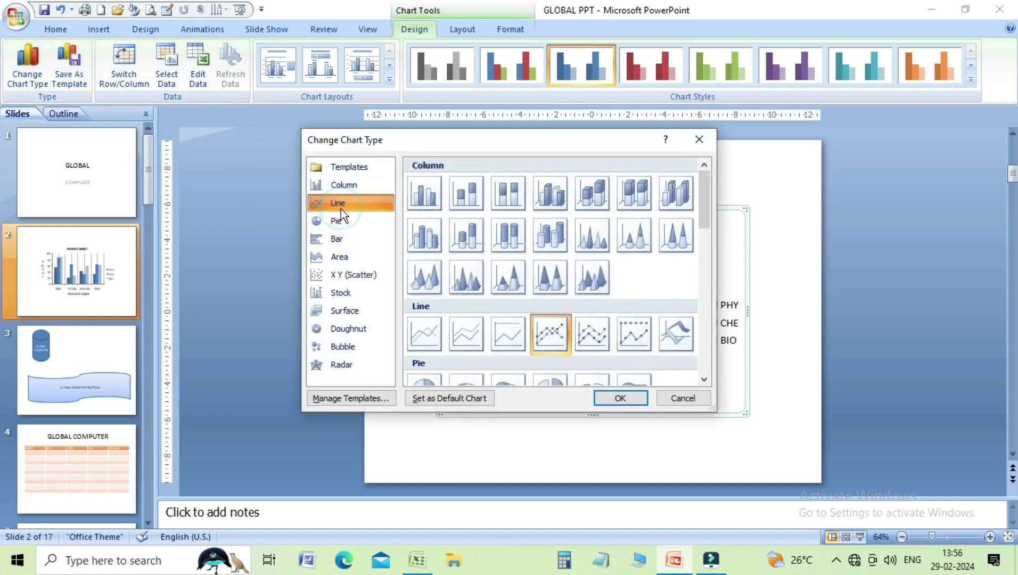
pyautogui.click(628, 402)
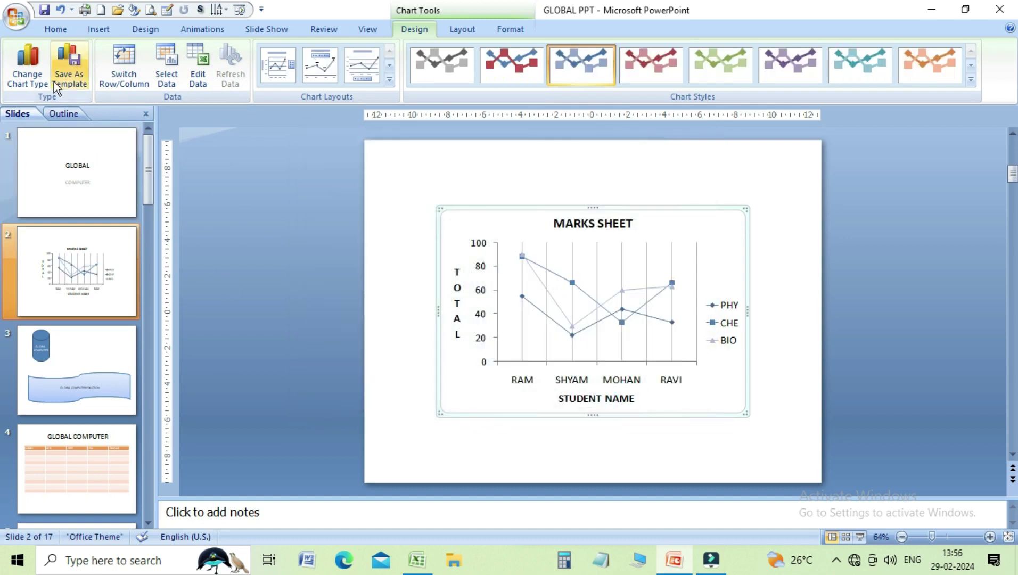
# Change the chart type to a plain Pie chart.
pyautogui.click(37, 78)
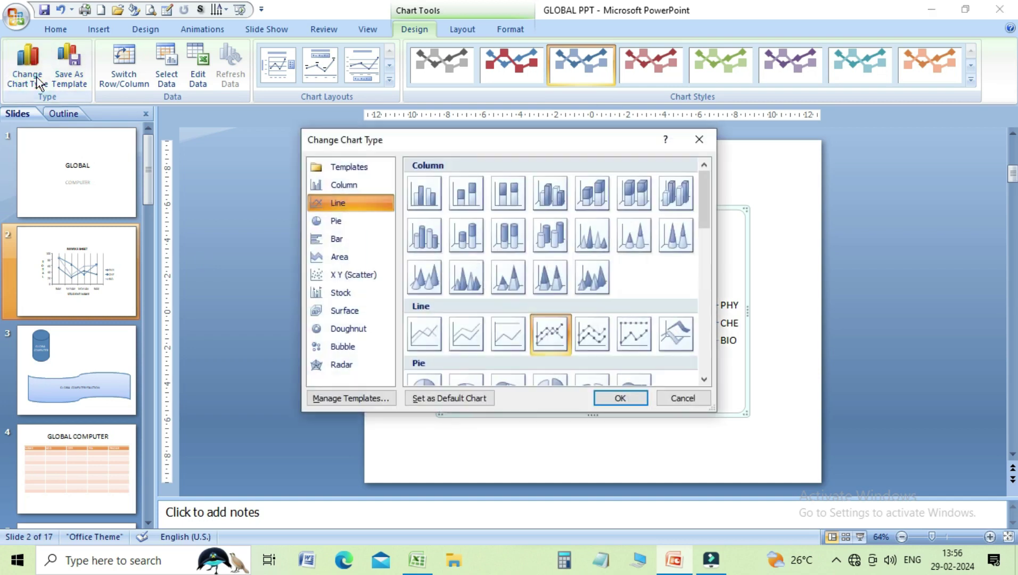
pyautogui.click(351, 222)
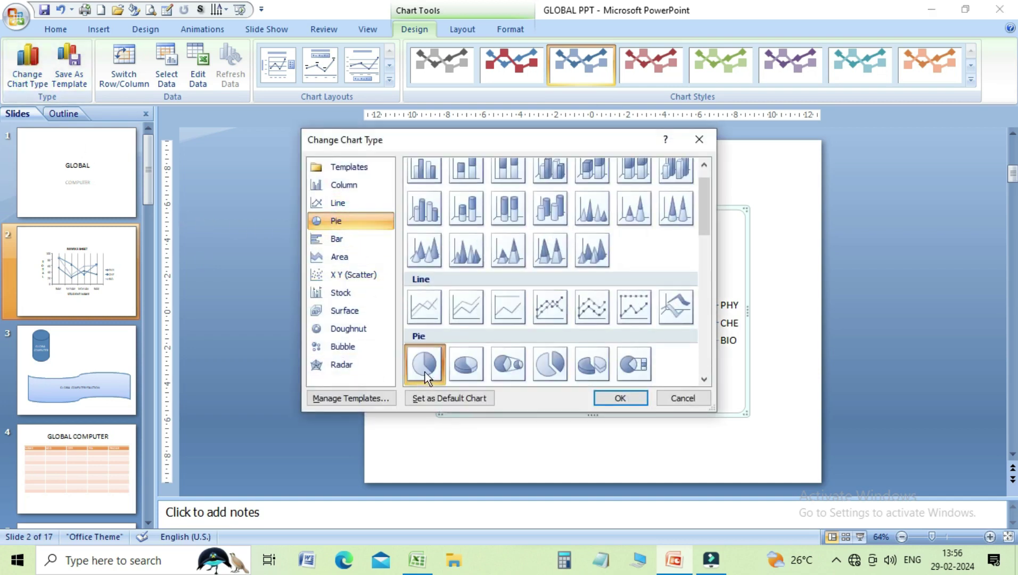
pyautogui.click(604, 398)
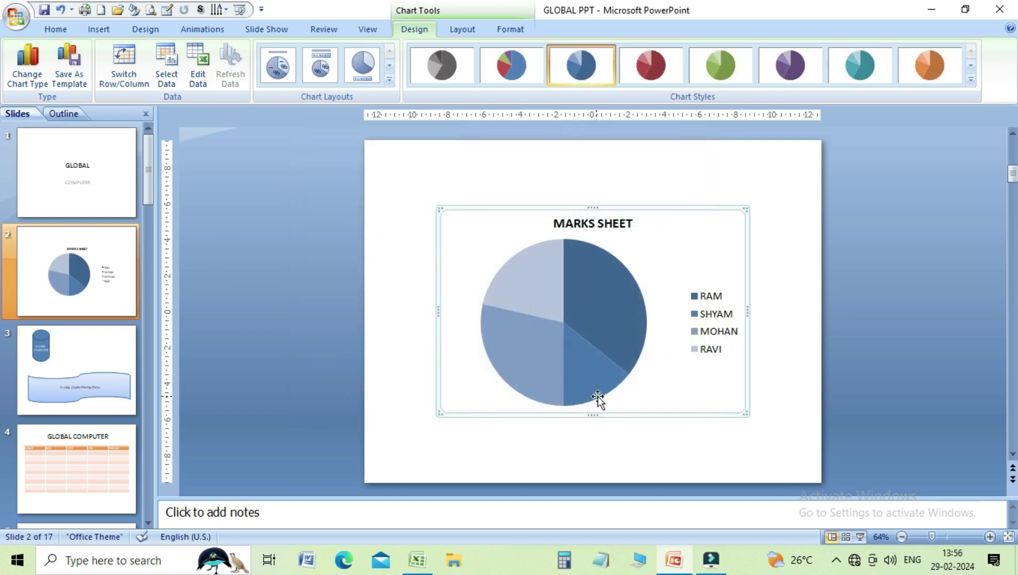
# After browsing the chart type categories, change the MARKS SHEET pie chart to Area > Stacked Area.
pyautogui.click(32, 77)
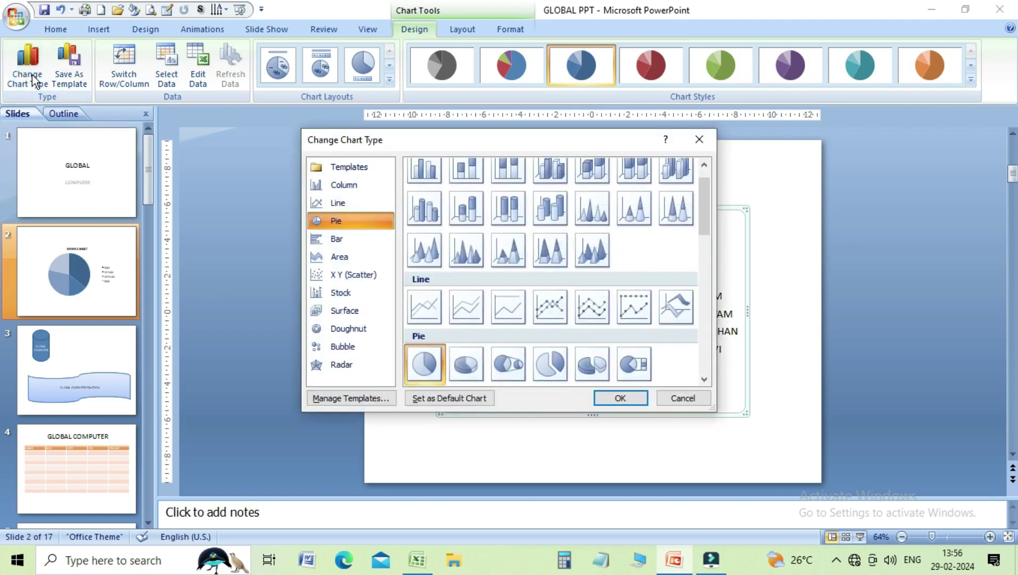
pyautogui.click(345, 243)
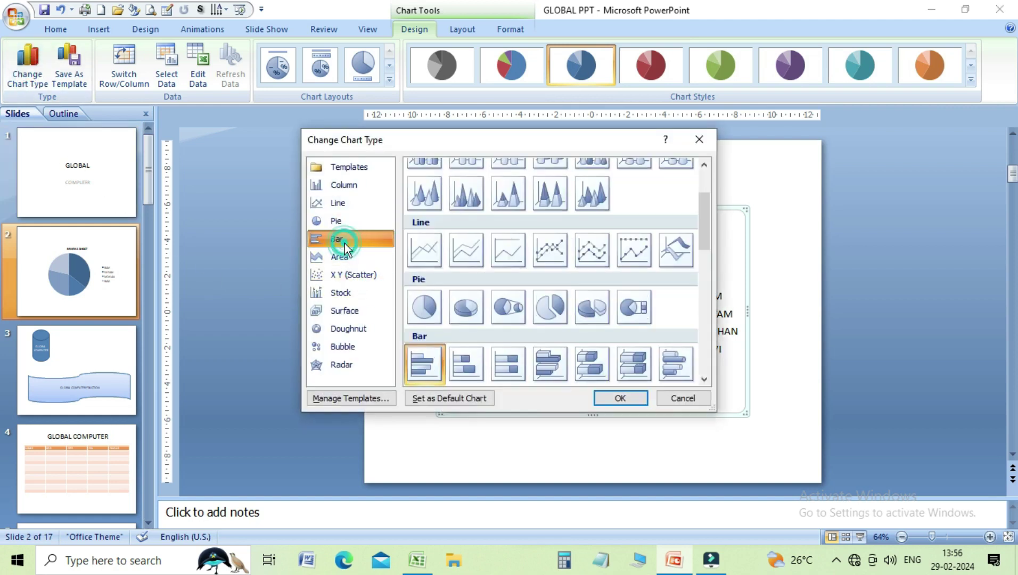
pyautogui.click(346, 294)
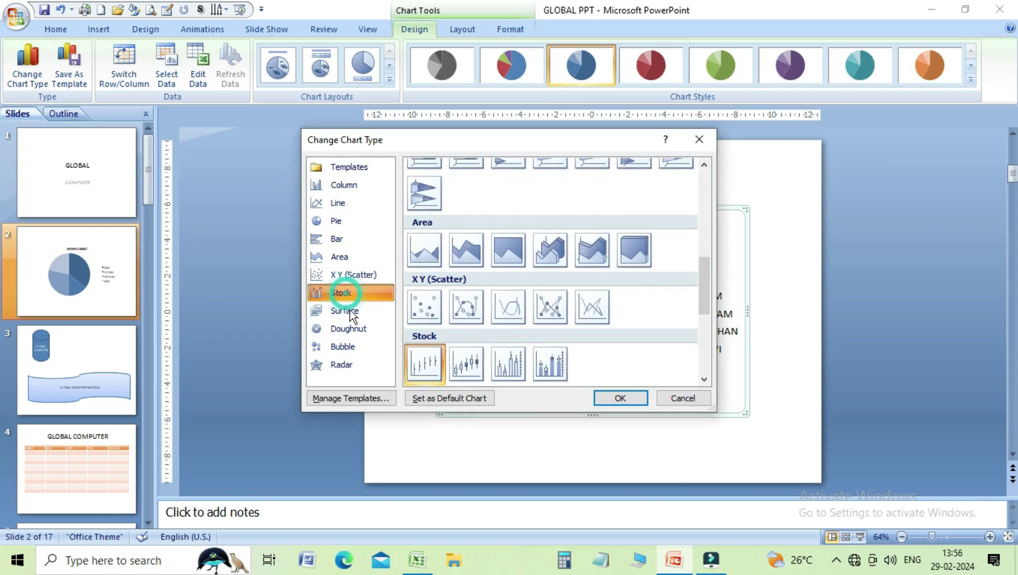
pyautogui.click(350, 330)
pyautogui.click(349, 350)
pyautogui.click(350, 370)
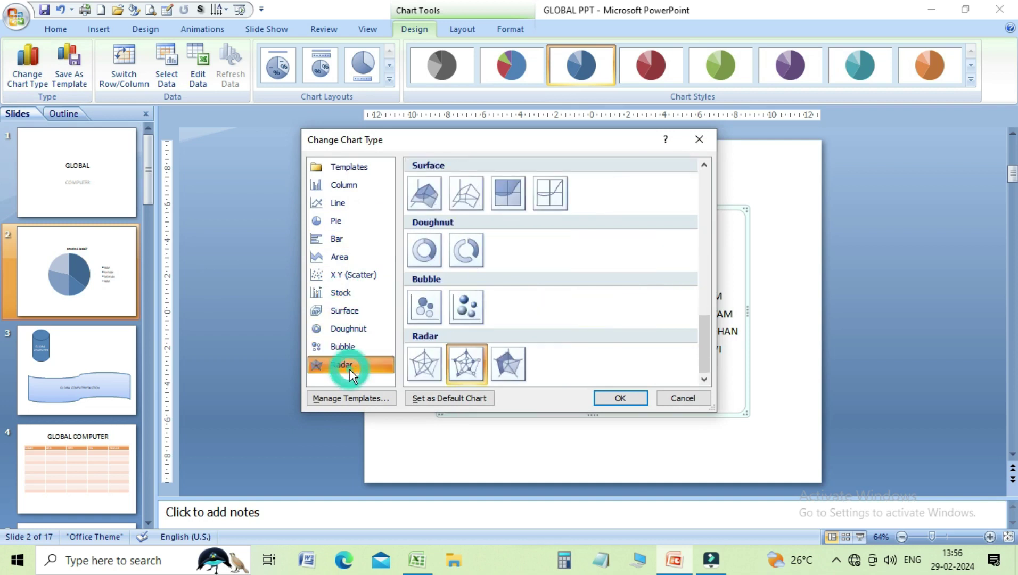
pyautogui.click(343, 299)
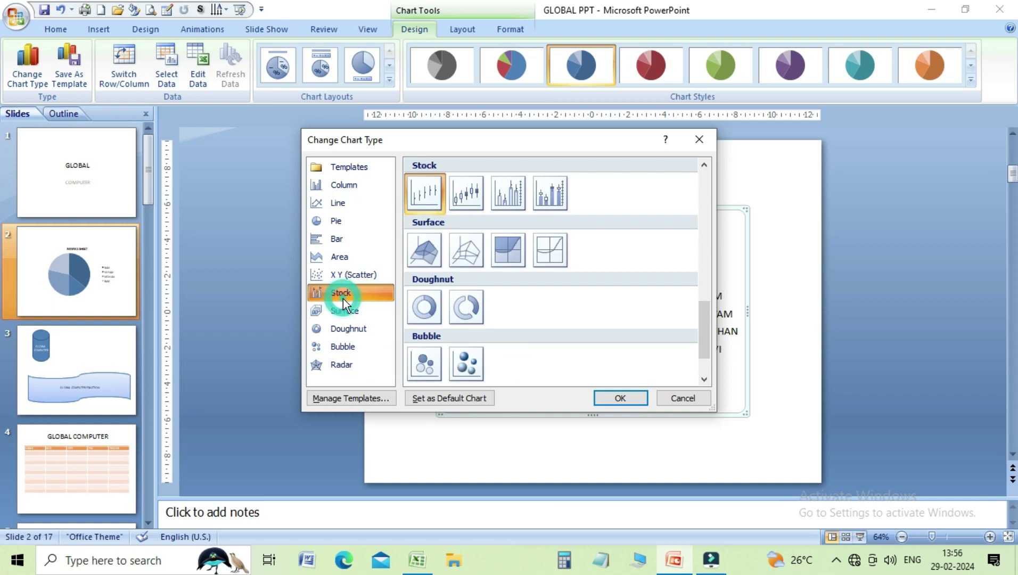
pyautogui.click(339, 258)
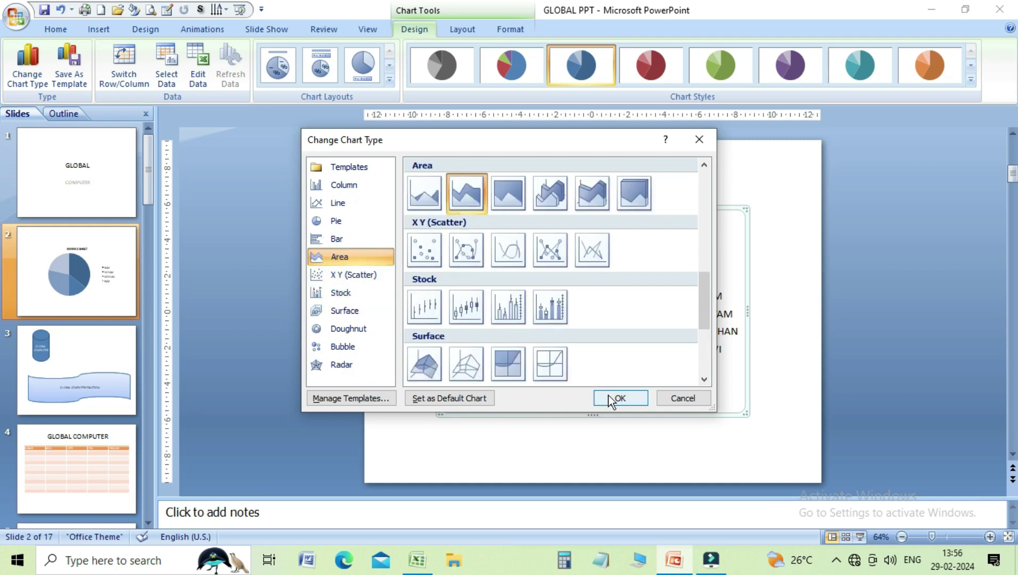
pyautogui.click(611, 398)
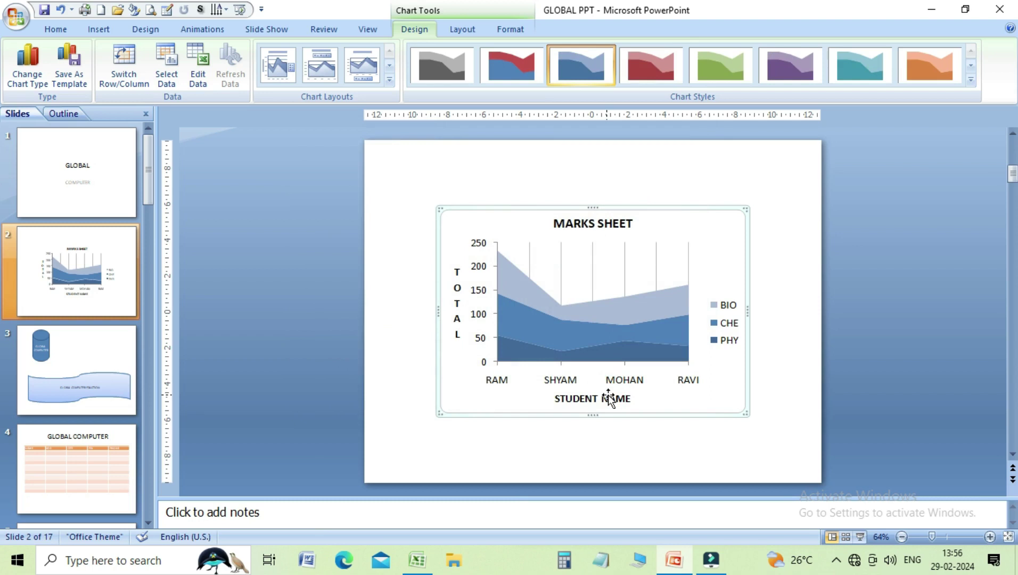
# Apply the black chart style with green, red and blue areas.
pyautogui.click(393, 81)
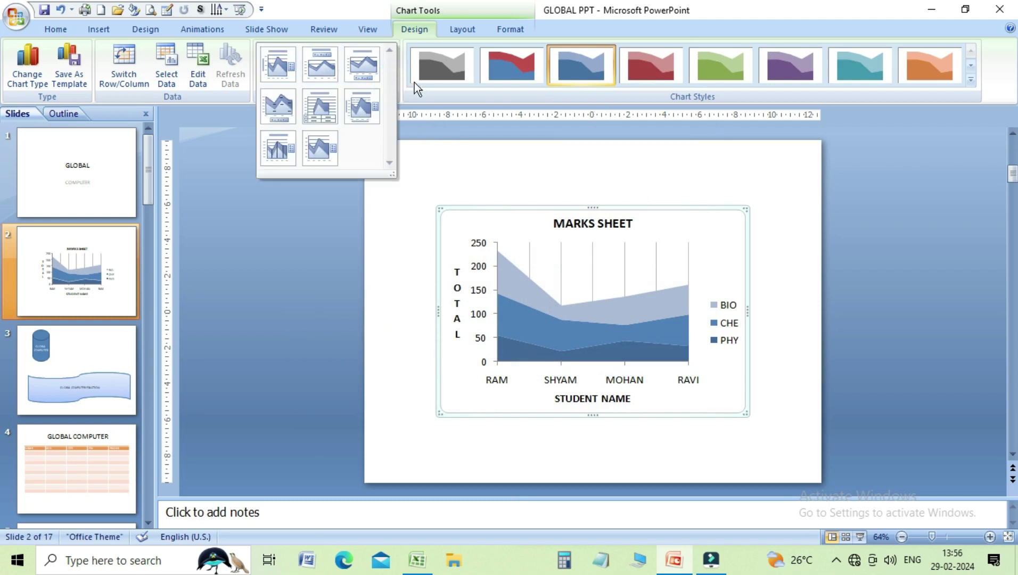
pyautogui.click(969, 79)
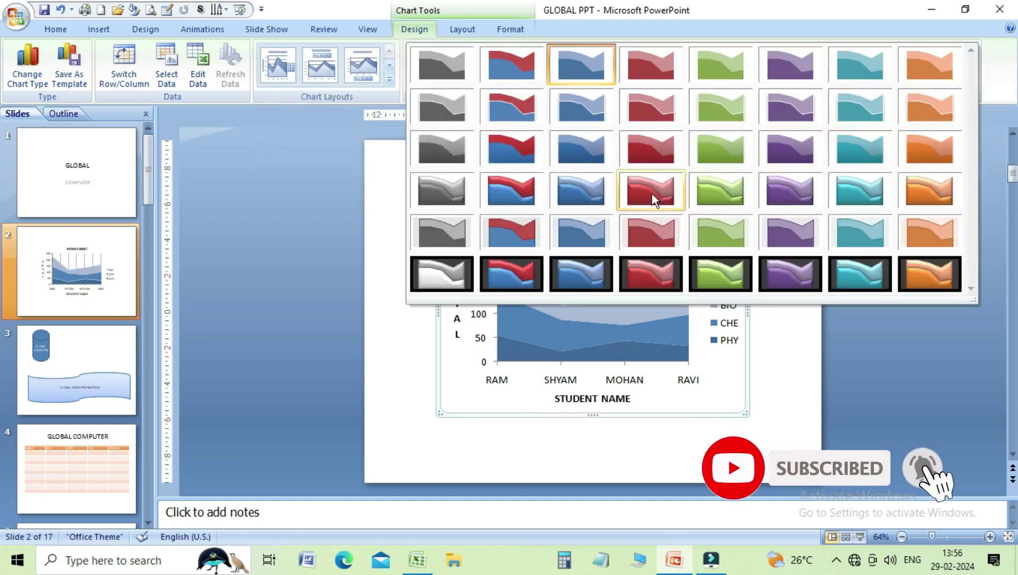
pyautogui.click(529, 261)
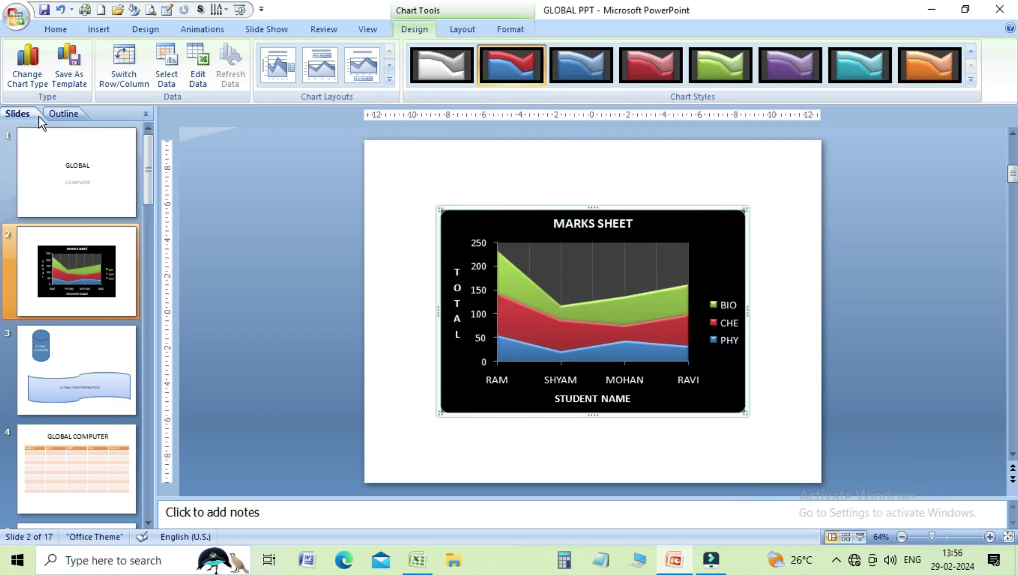
# Try swapping rows and columns, undo it to keep students on the axis, and open the chart data.
pyautogui.click(125, 79)
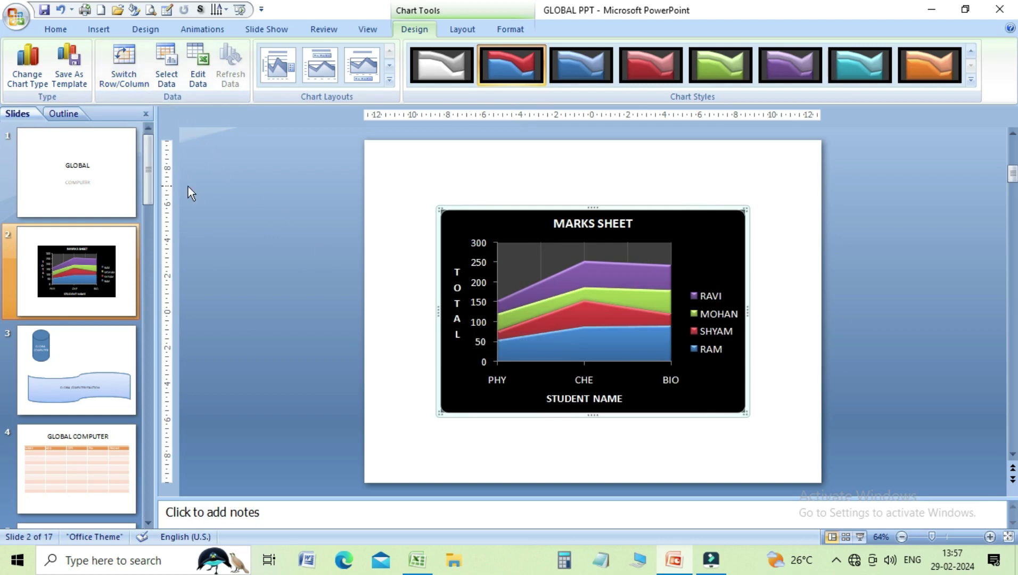
pyautogui.hotkey('ctrl', 'z')
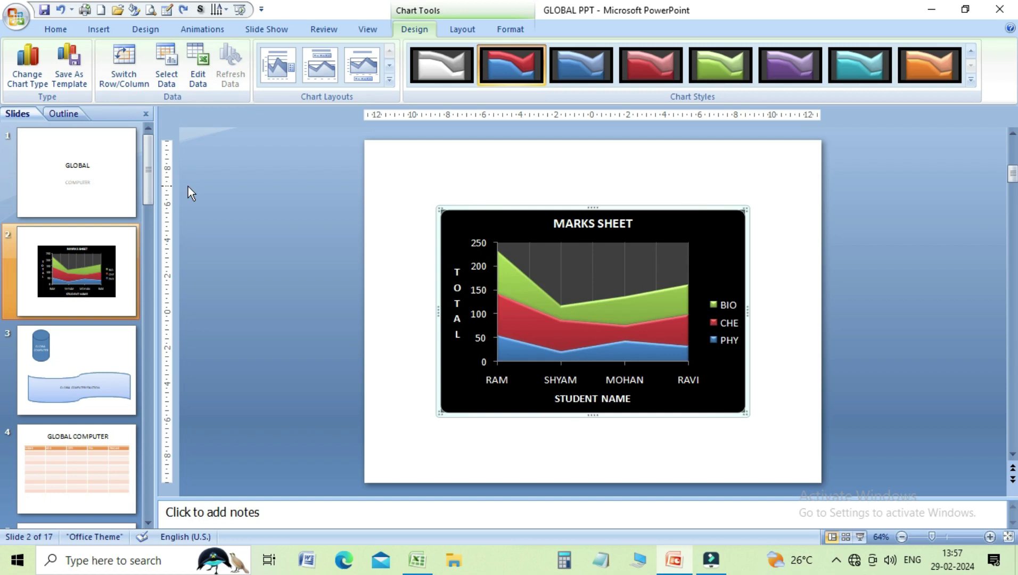
pyautogui.click(201, 75)
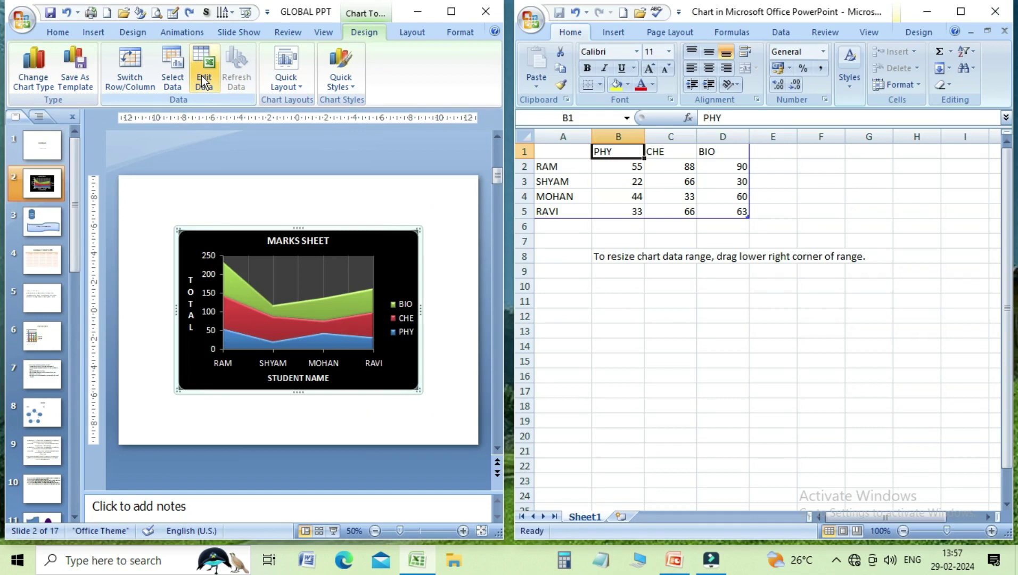
# Change the MARKS SHEET chart to Column > Clustered Column, then select data cell A6.
pyautogui.click(248, 243)
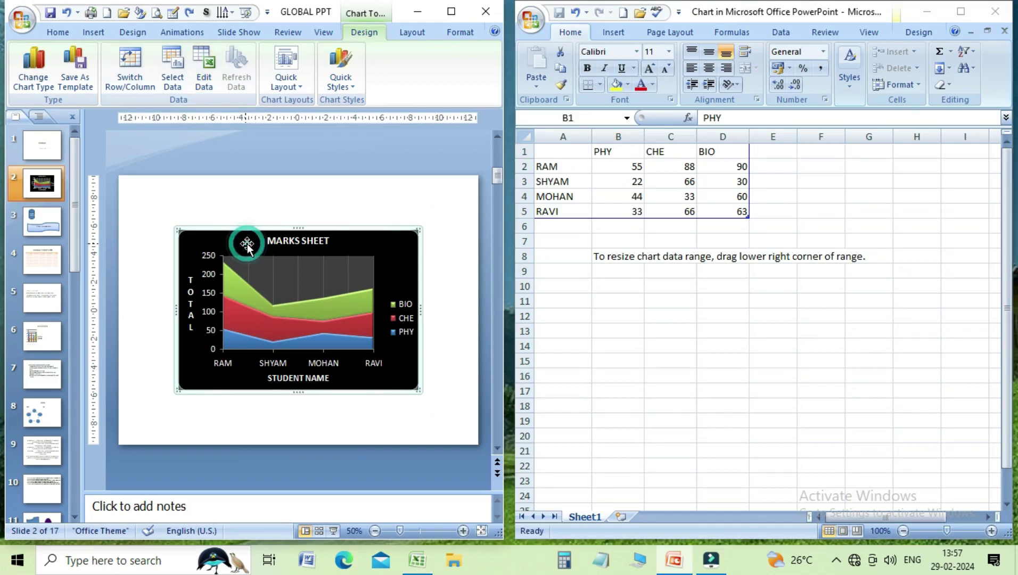
pyautogui.click(30, 79)
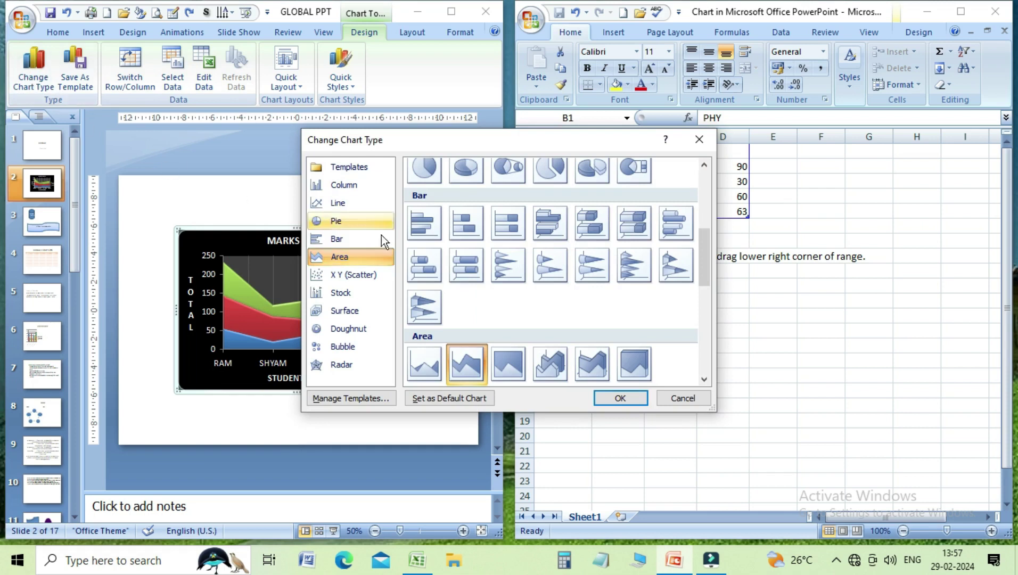
pyautogui.click(349, 187)
pyautogui.click(620, 397)
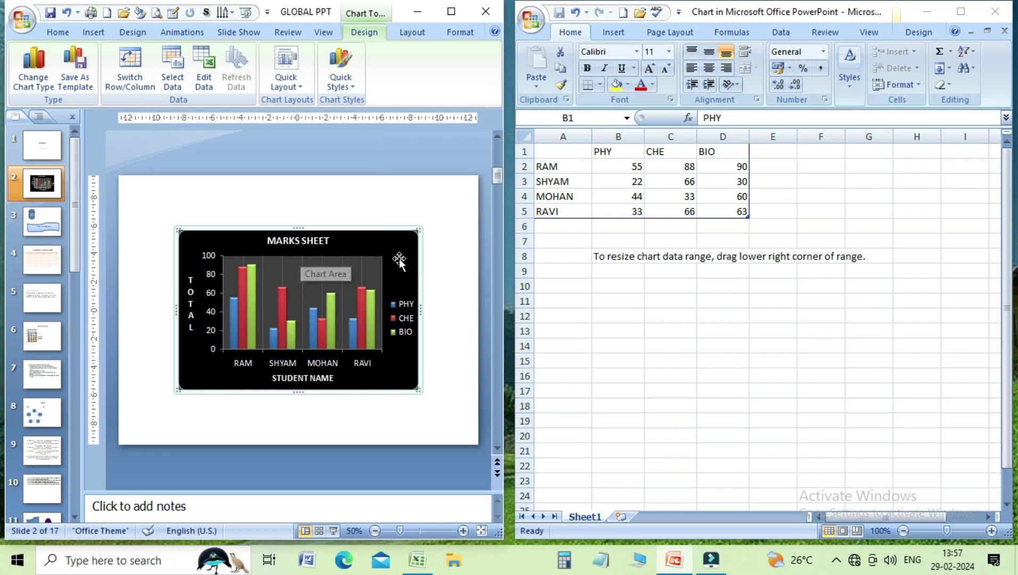
pyautogui.click(556, 230)
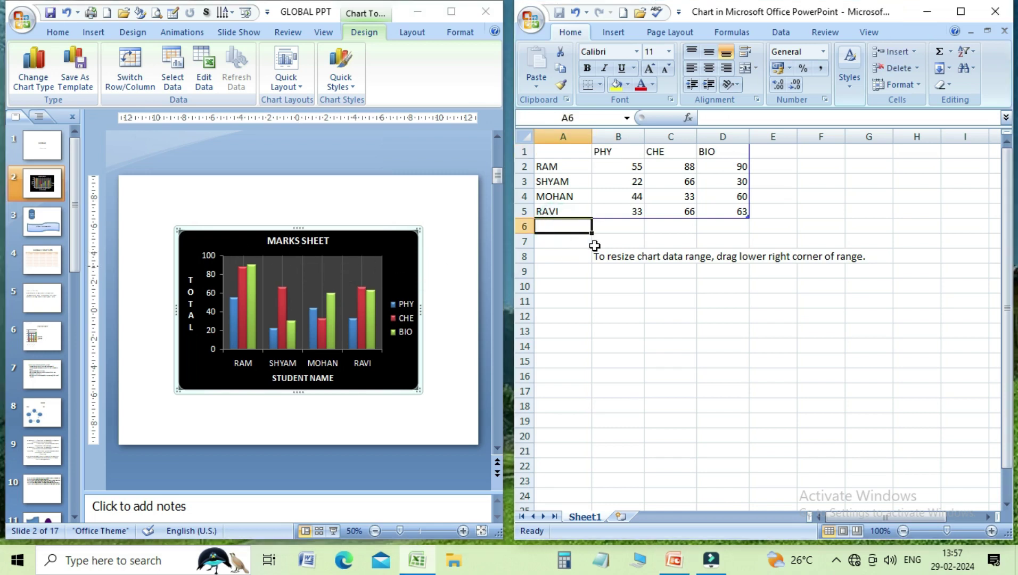
# Add student RAMU in row 6 with PHY 22, CHE 33 and BIO 33.
pyautogui.write('RAMU')
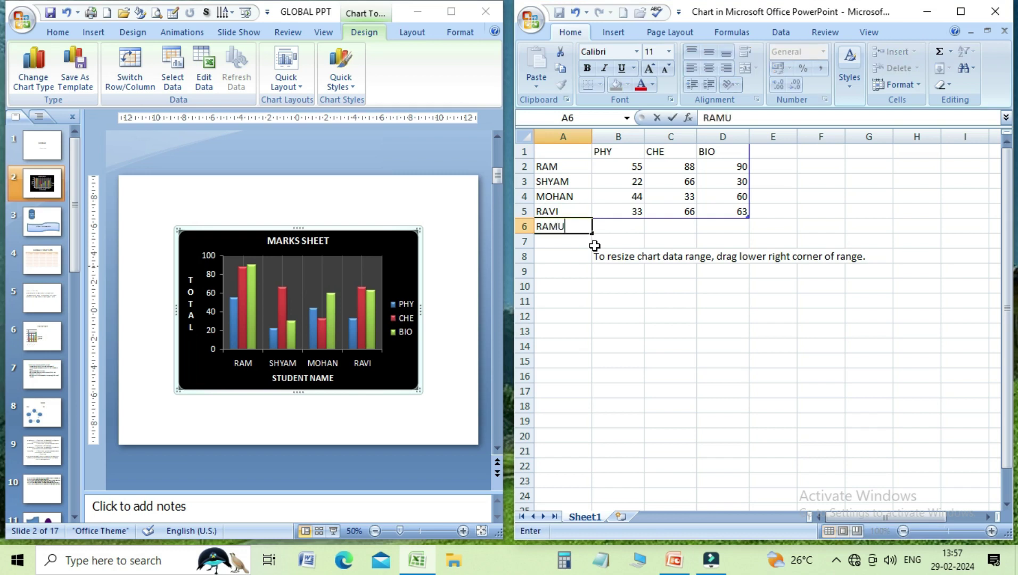
pyautogui.press('Tab')
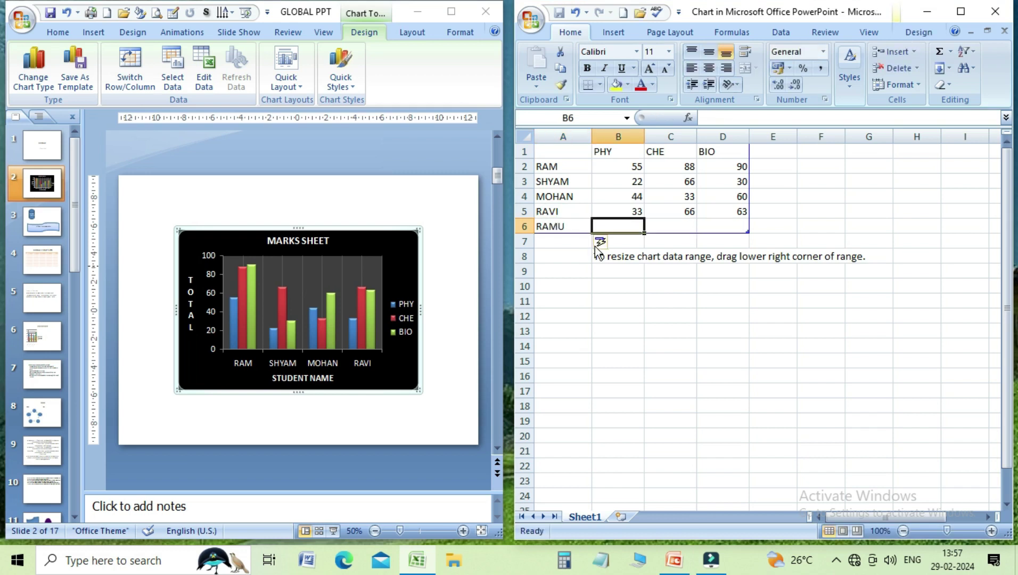
pyautogui.write('22')
pyautogui.press('Tab')
pyautogui.write('33')
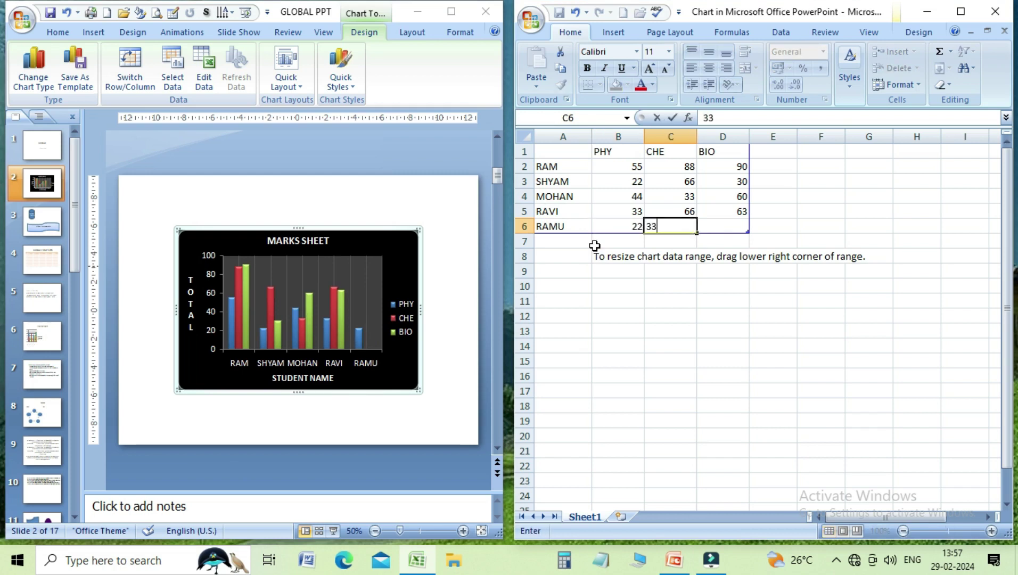
pyautogui.press('Tab')
pyautogui.write('33')
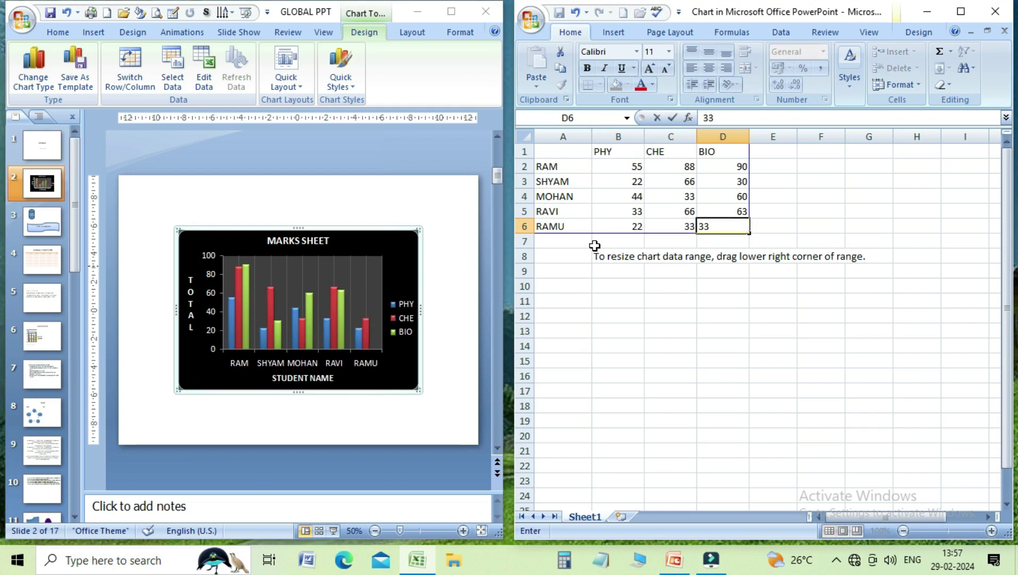
pyautogui.press('Tab')
# Add the subject heading MATH in cell E1.
pyautogui.press('Up')
pyautogui.press('Up')
pyautogui.press('Up')
pyautogui.press('Up')
pyautogui.press('Up')
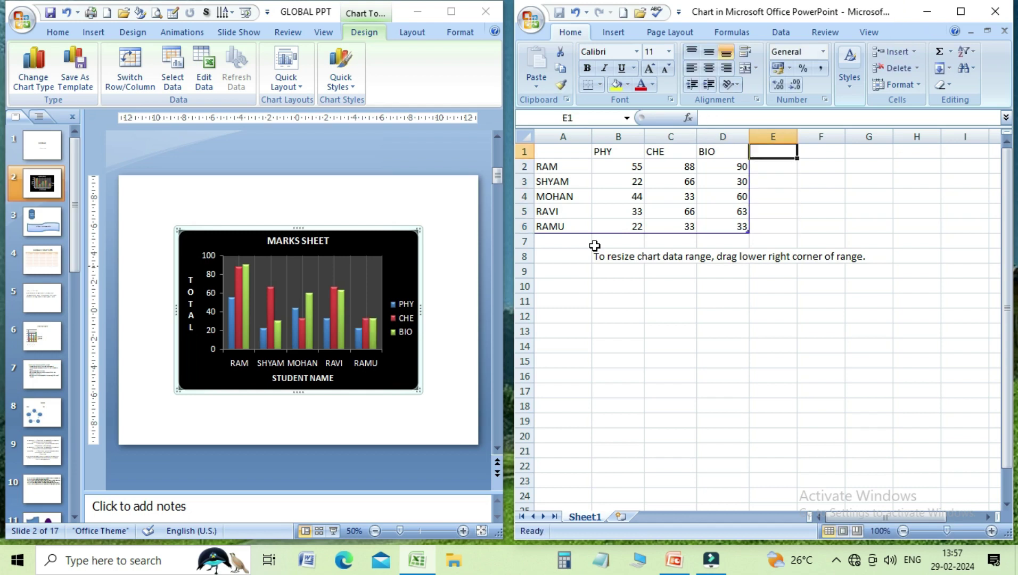
pyautogui.write('B')
pyautogui.press('BackSpace')
pyautogui.write('MATH')
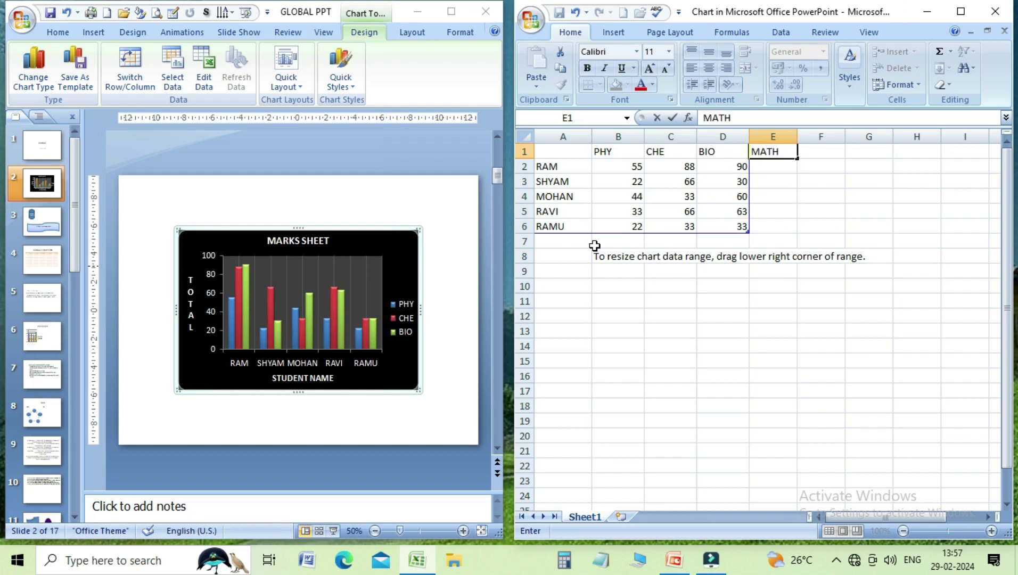
pyautogui.press('Return')
# Enter MATH marks 99, 33, 55, 33 and 99 for the five students.
pyautogui.write('330')
pyautogui.press('Return')
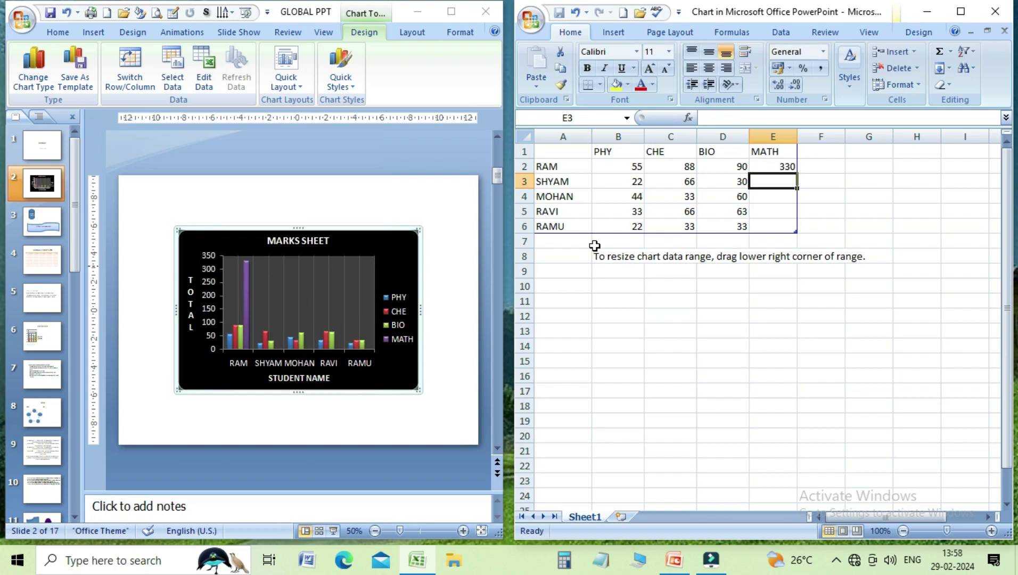
pyautogui.press('Up')
pyautogui.write('99')
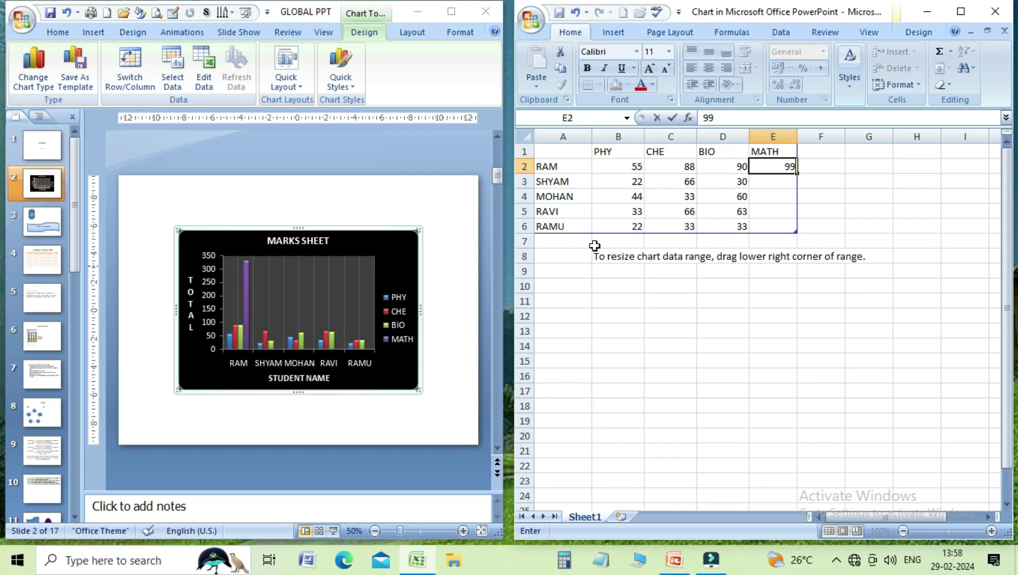
pyautogui.press('Return')
pyautogui.write('33')
pyautogui.press('Return')
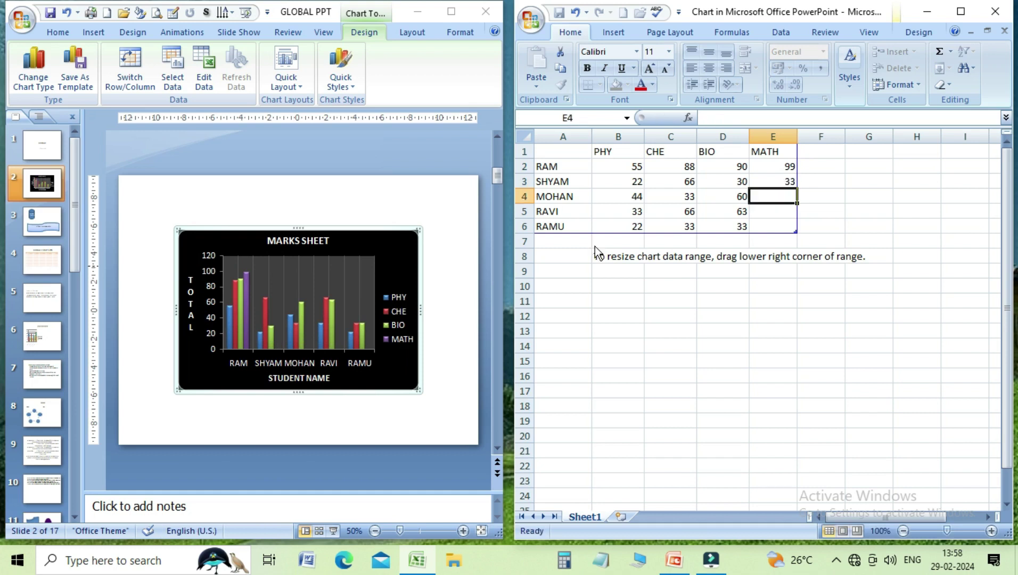
pyautogui.write('55')
pyautogui.press('Return')
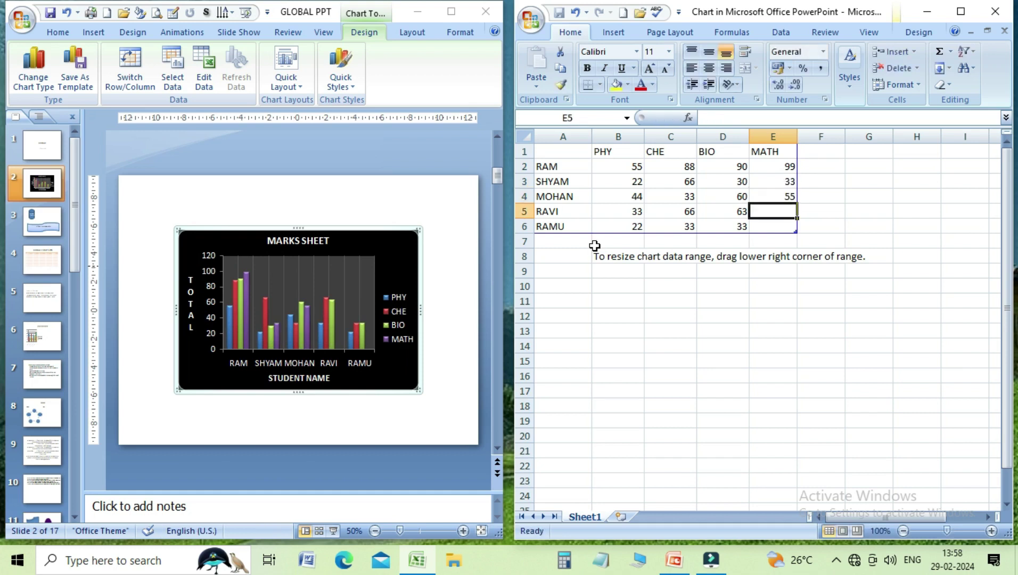
pyautogui.write('33')
pyautogui.press('Return')
pyautogui.write('99')
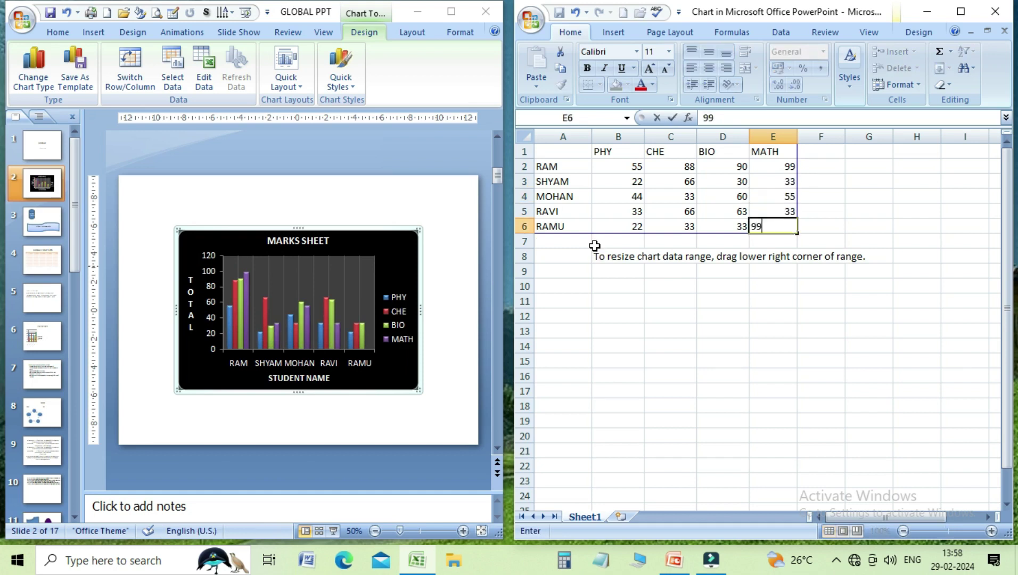
pyautogui.press('Return')
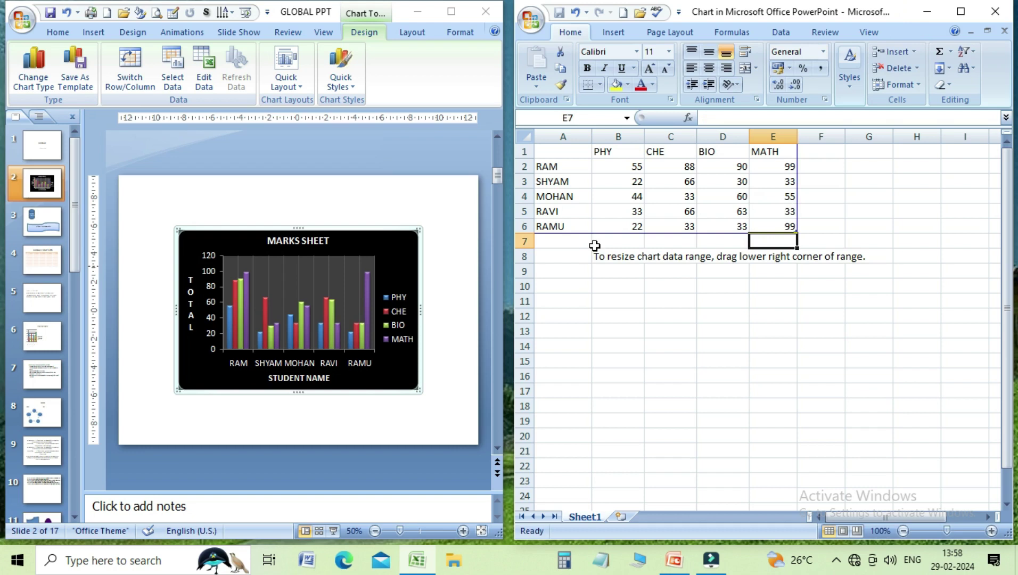
pyautogui.press('Up')
pyautogui.press('Up')
pyautogui.press('Up')
pyautogui.press('Up')
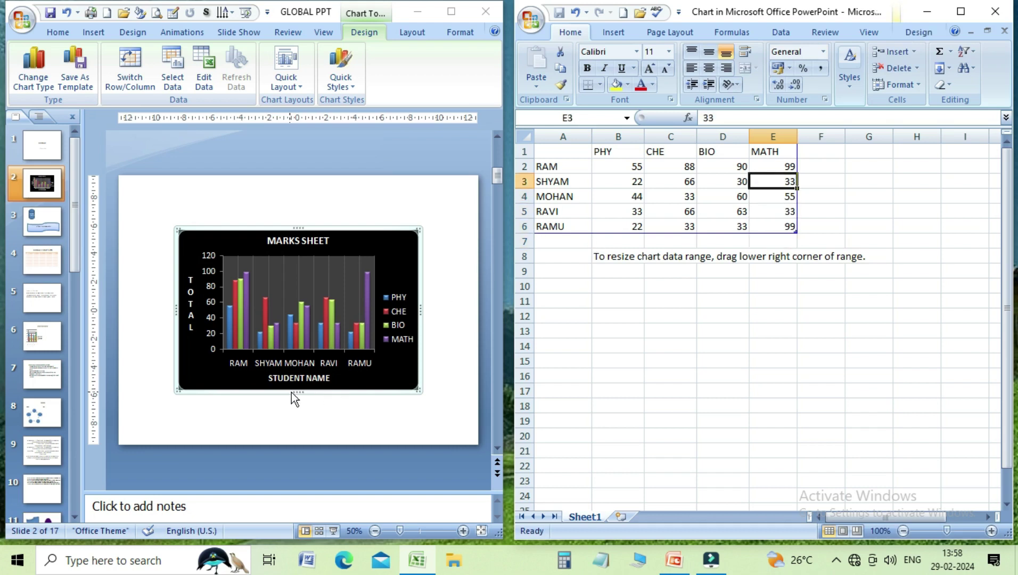